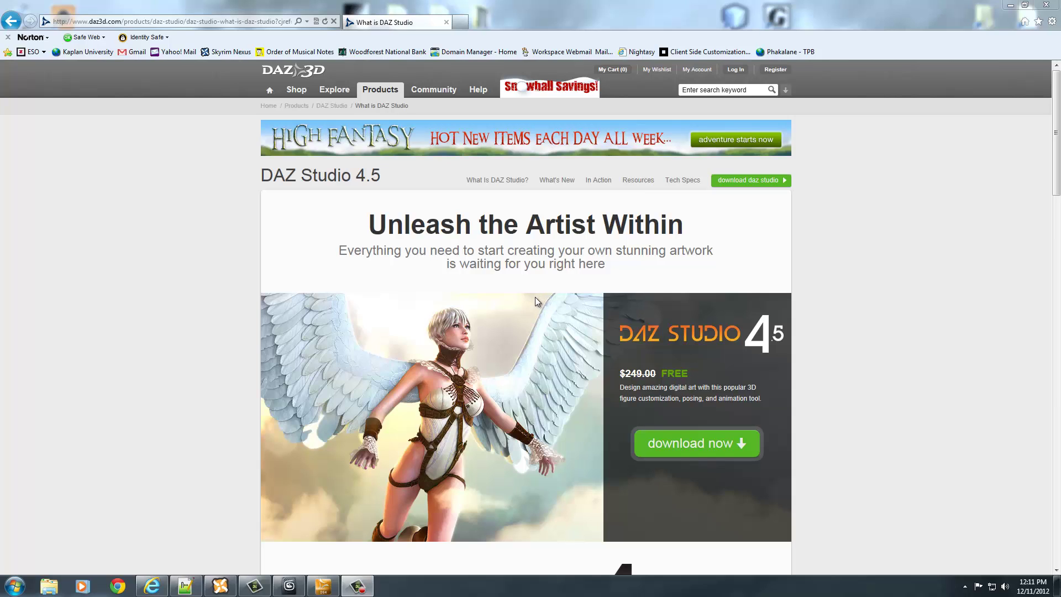
# Switch from the browser to DAZ Studio with the Victoria 4 figure scene and dismiss the update notification
pyautogui.click(1010, 5)
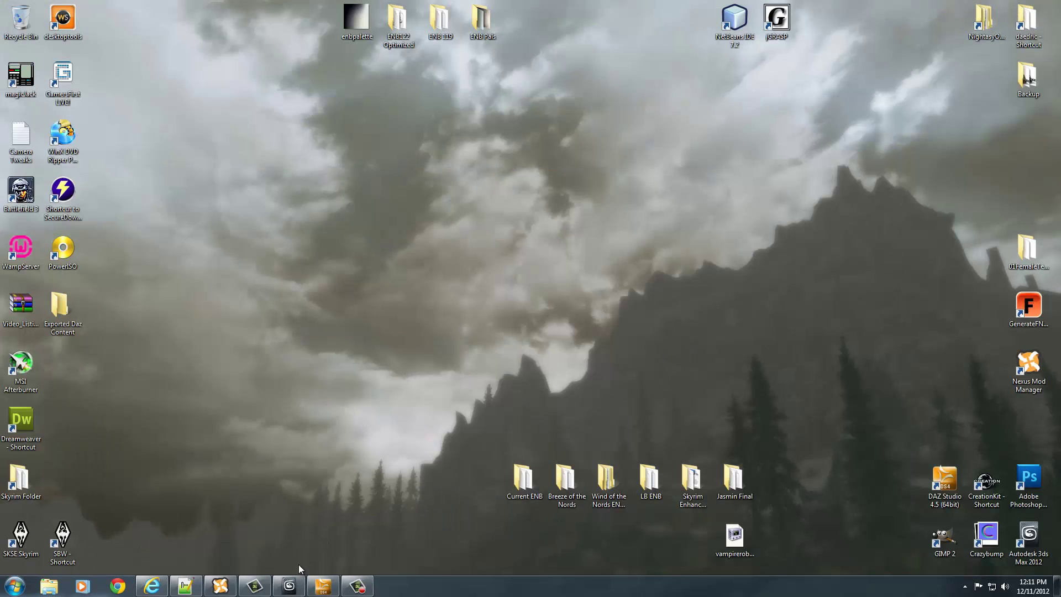
pyautogui.click(323, 585)
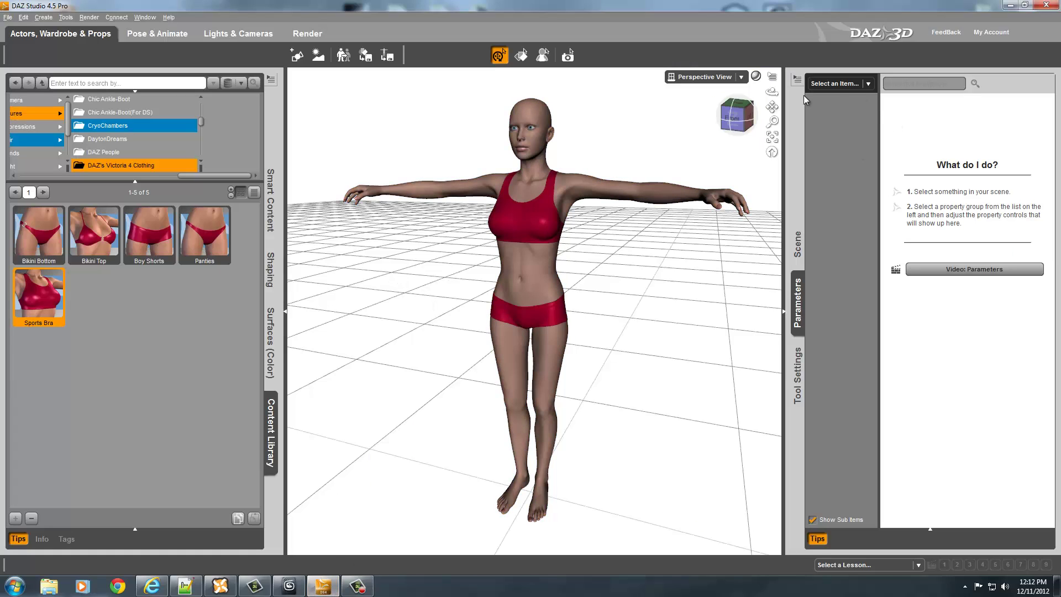
pyautogui.click(736, 117)
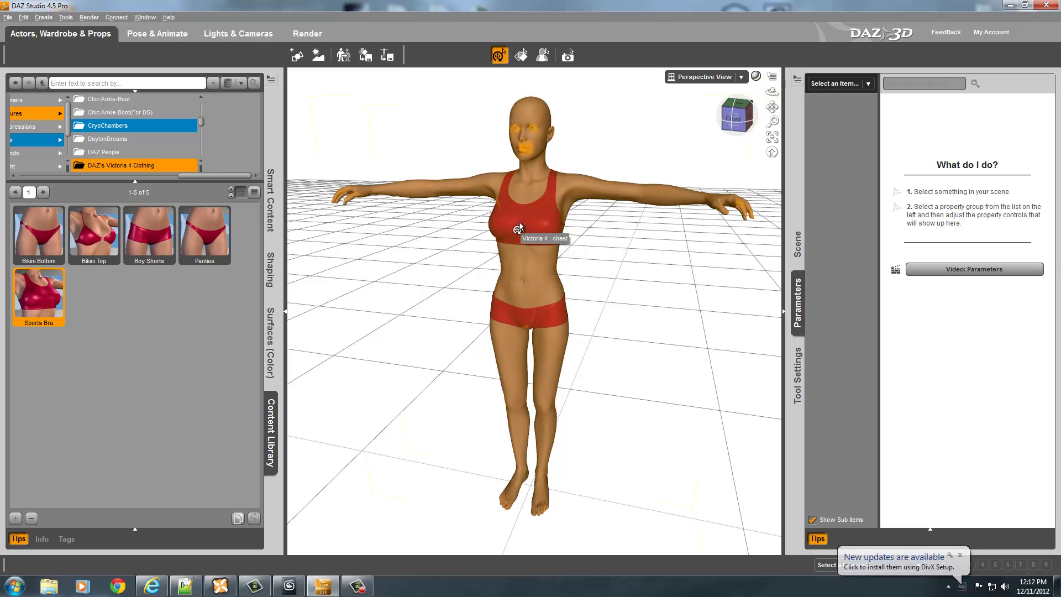
pyautogui.click(960, 555)
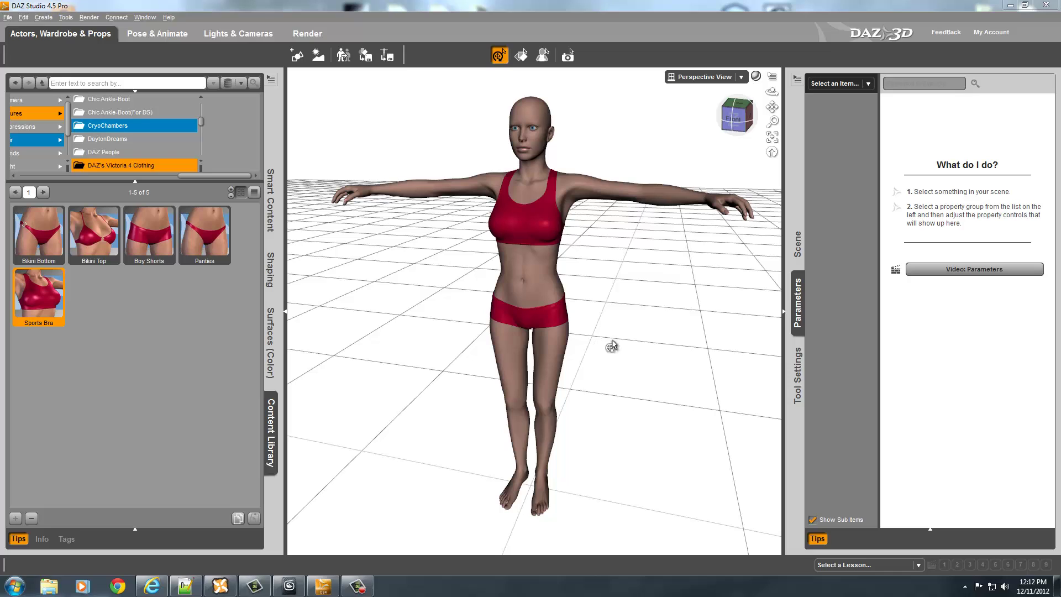
# Examine the Victoria 4 figure by selecting the whole figure, its chest and its left thigh, and clear the selection
pyautogui.click(557, 357)
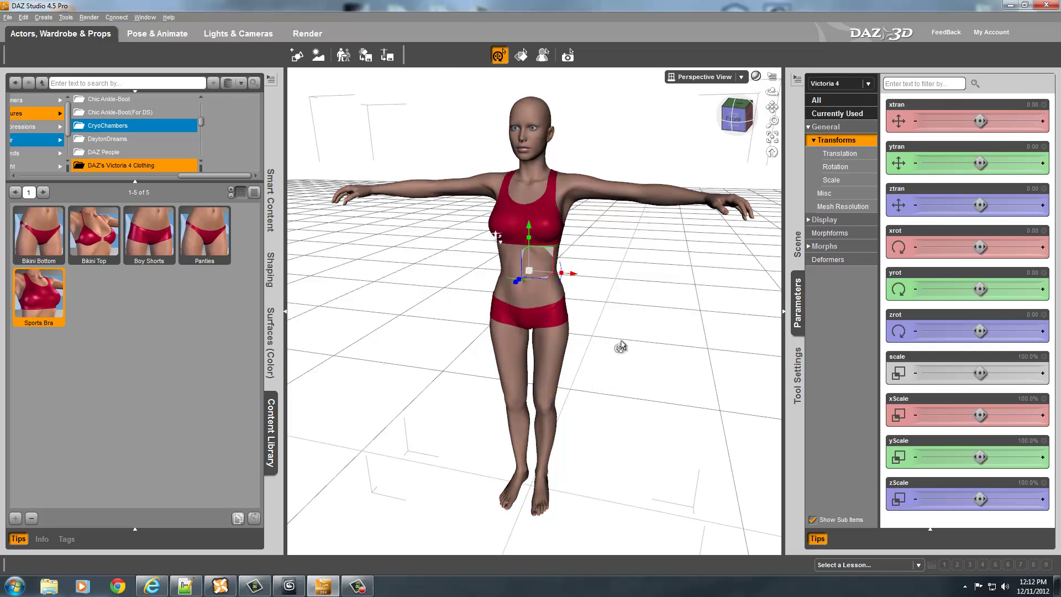
pyautogui.click(553, 343)
pyautogui.click(532, 216)
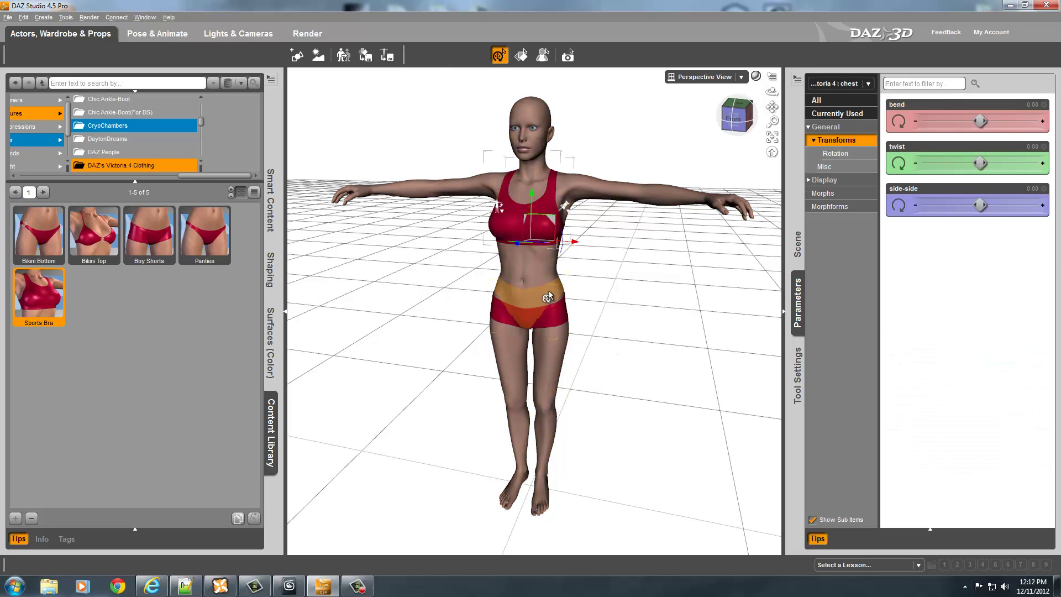
pyautogui.click(547, 314)
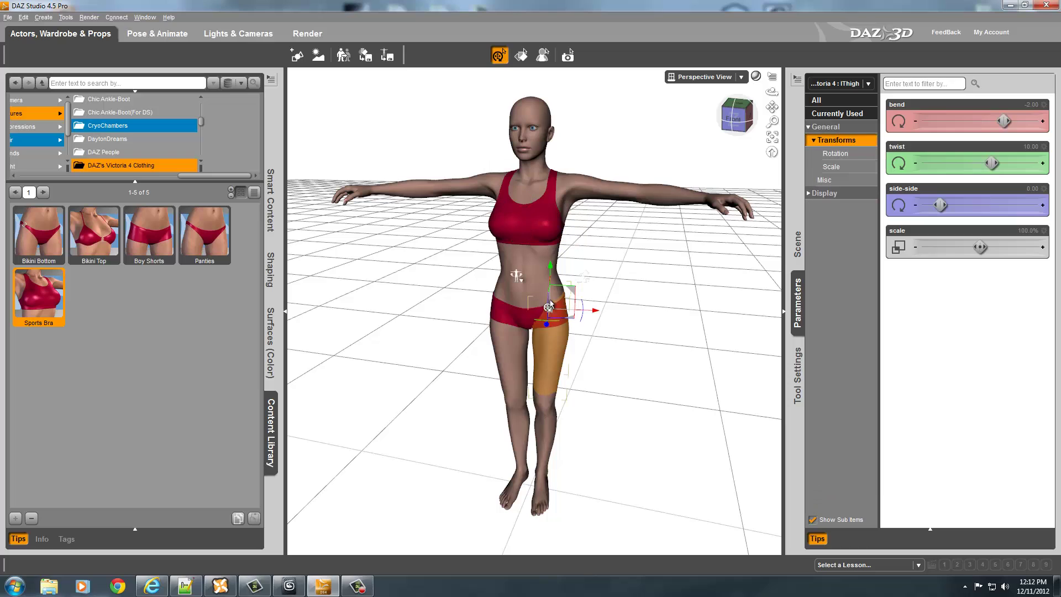
pyautogui.click(528, 232)
pyautogui.click(634, 362)
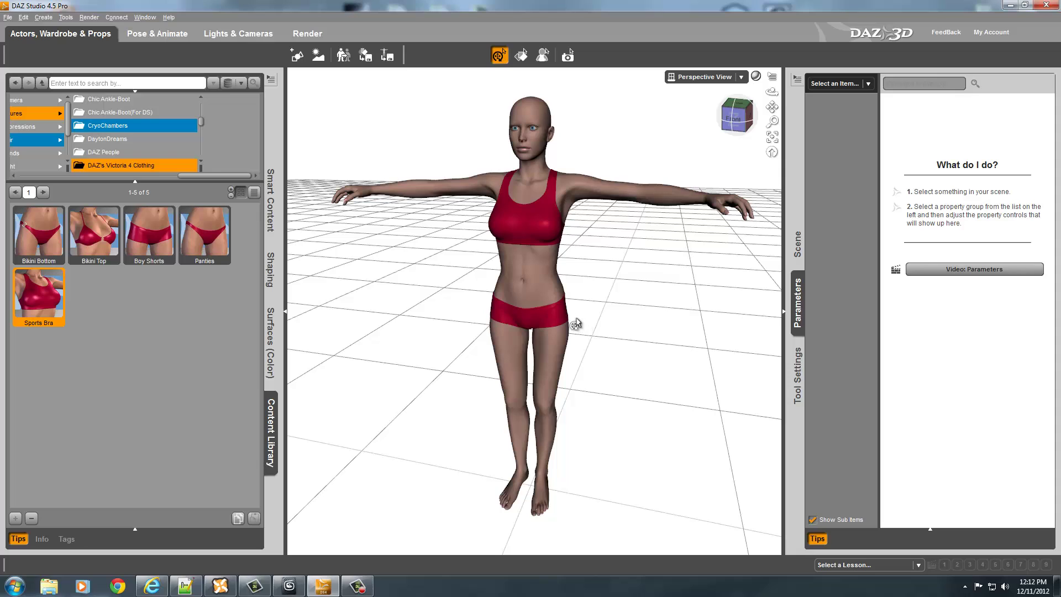
pyautogui.click(573, 323)
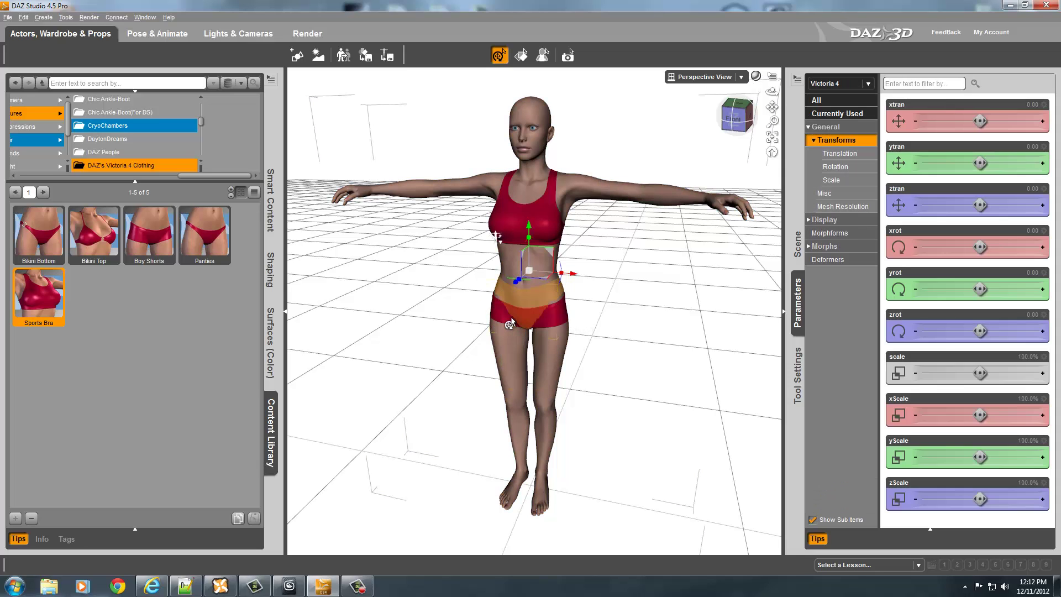
pyautogui.click(710, 361)
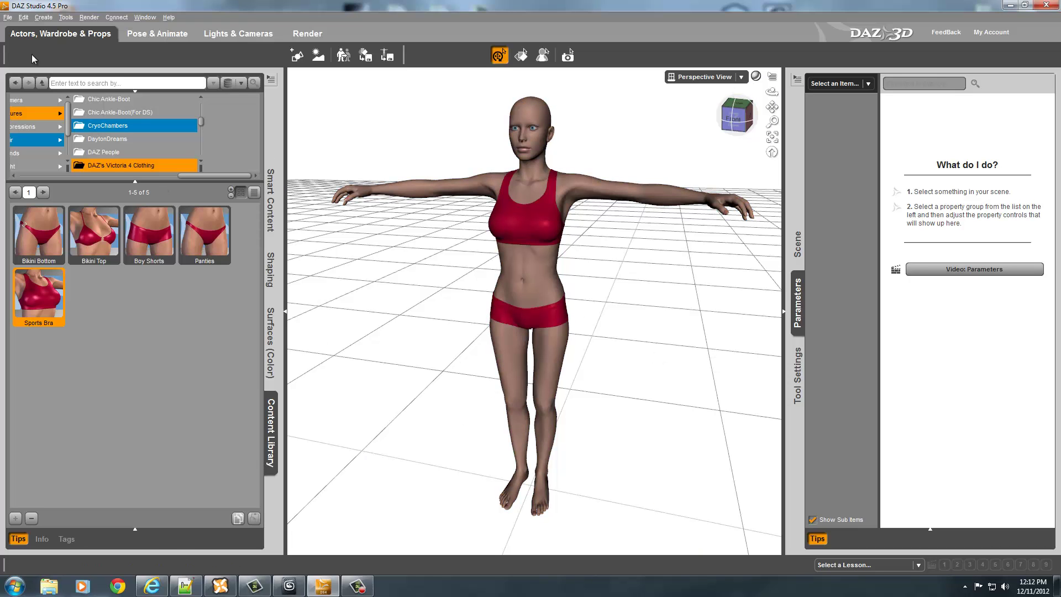
# Export the scene's figures as an Autodesk FBX file named a in the Exported Daz Content folder, using the FBX 2012 -- Binary output
pyautogui.click(8, 17)
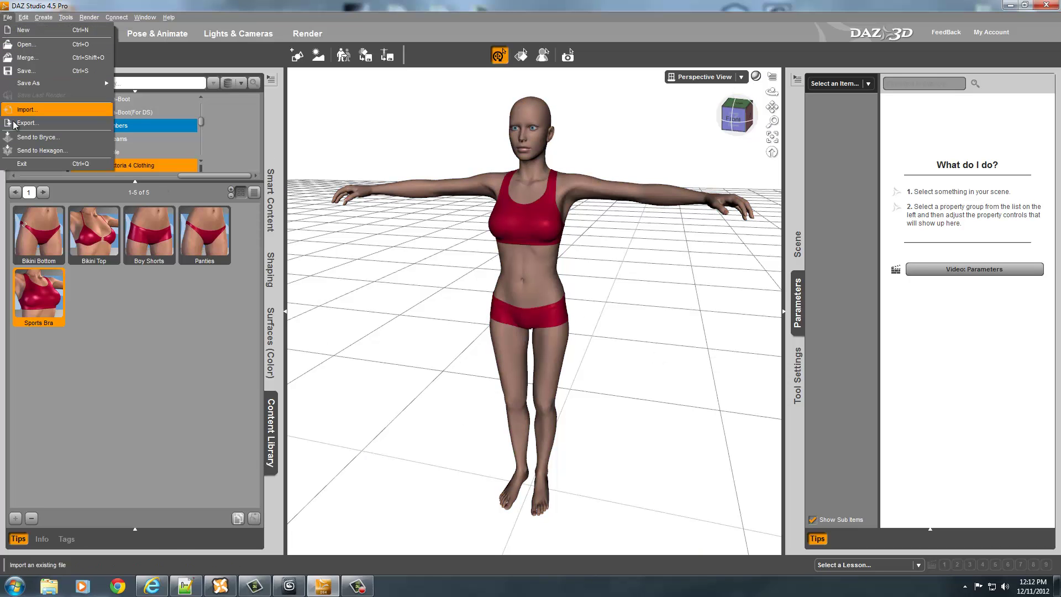
pyautogui.click(27, 123)
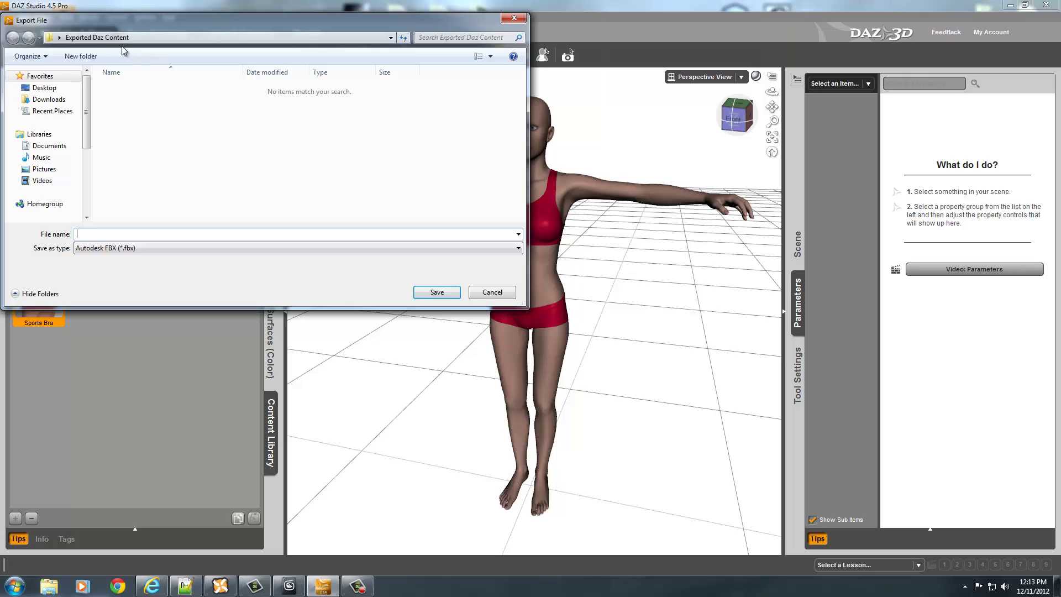
pyautogui.click(79, 39)
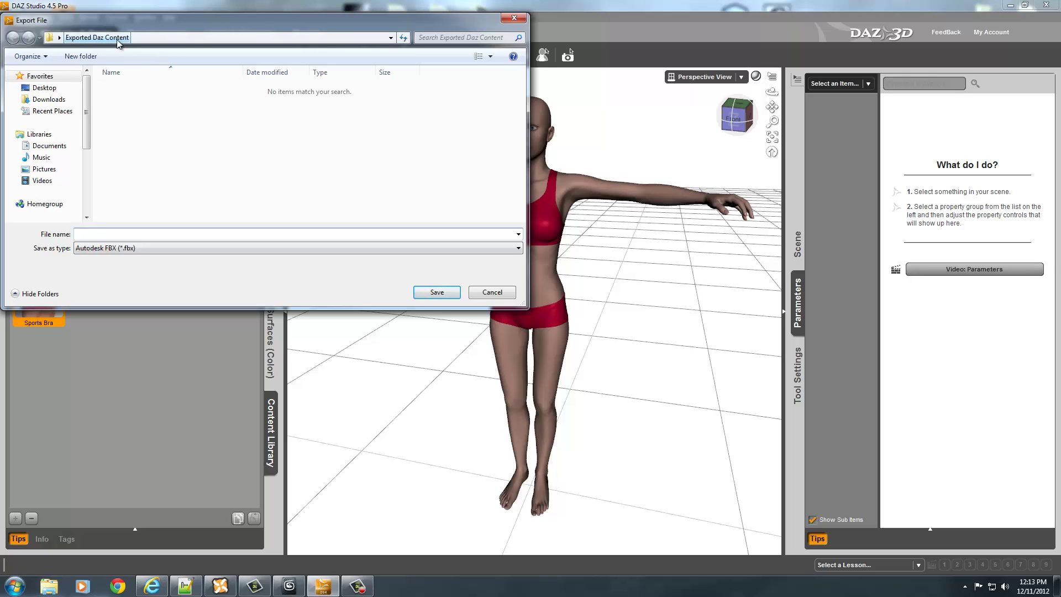
pyautogui.press('Escape')
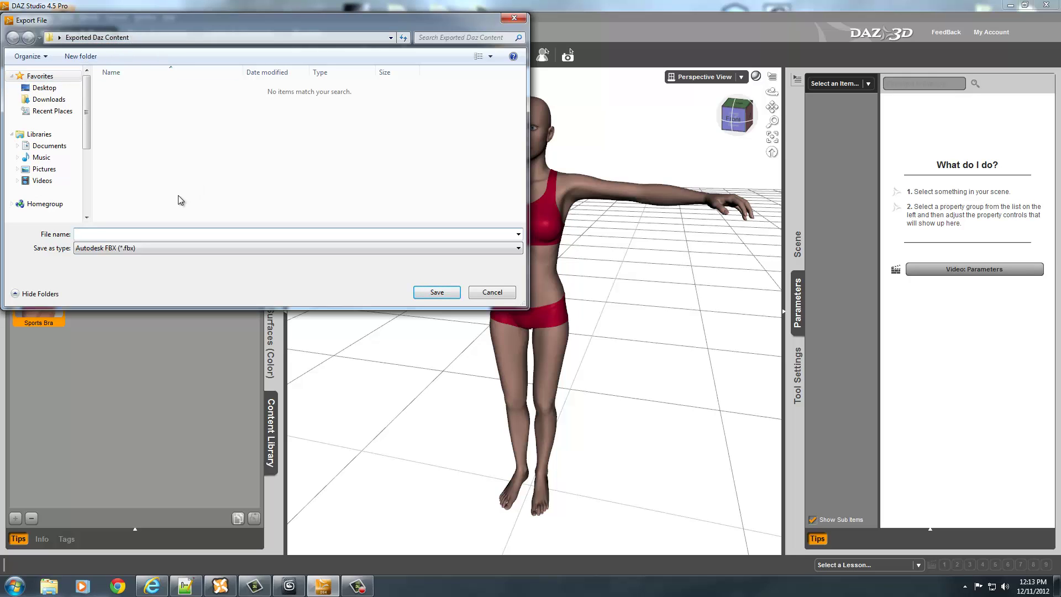
pyautogui.write('a')
pyautogui.click(425, 297)
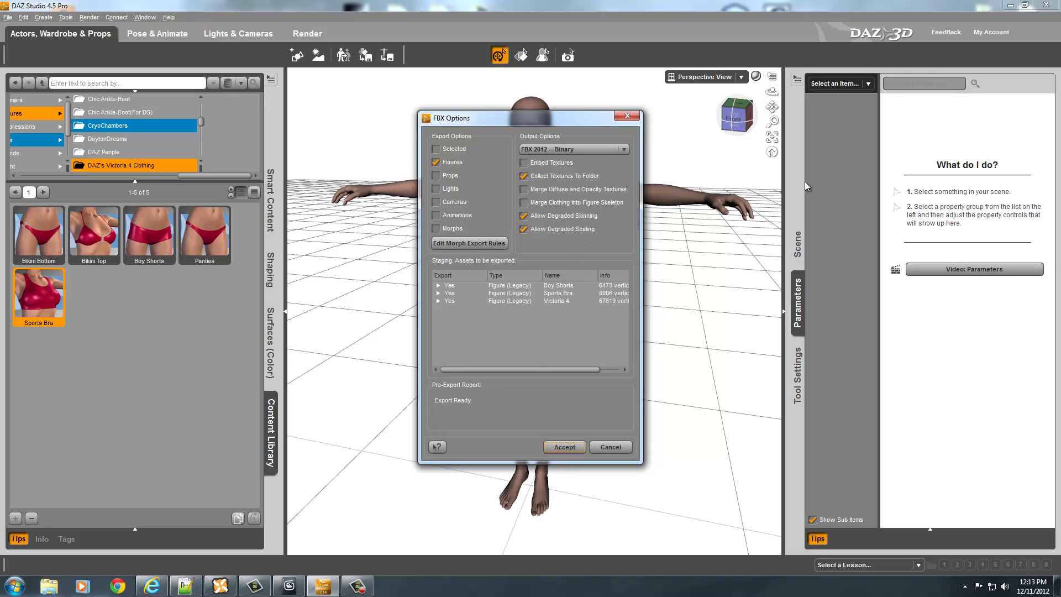
pyautogui.click(564, 446)
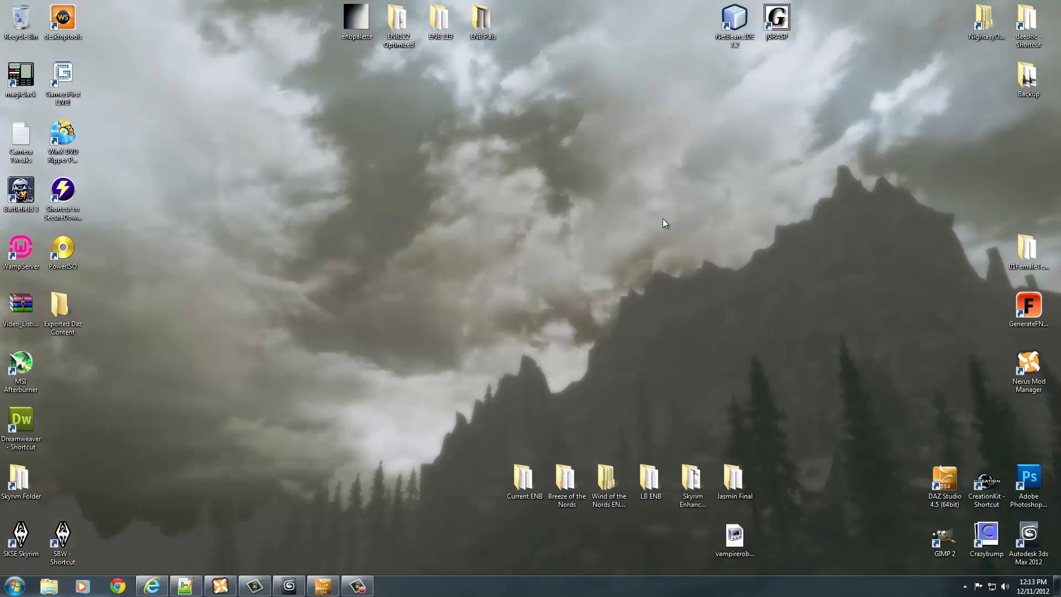
# Switch to 3ds Max and browse for a file to import in the OoLaLa folder inside NightasyOoLaLa on the desktop
pyautogui.click(290, 588)
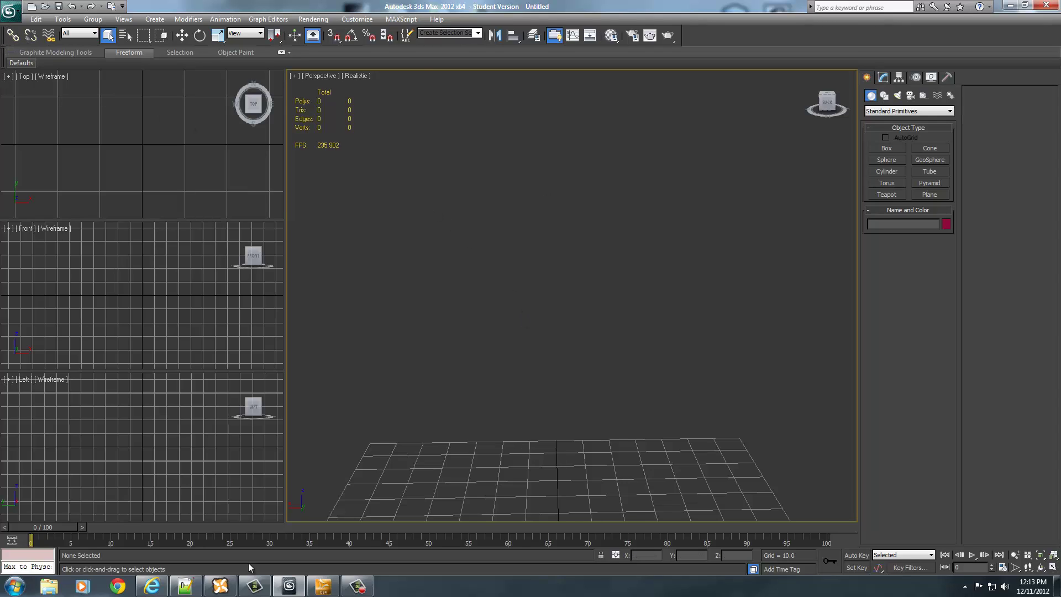
pyautogui.click(11, 16)
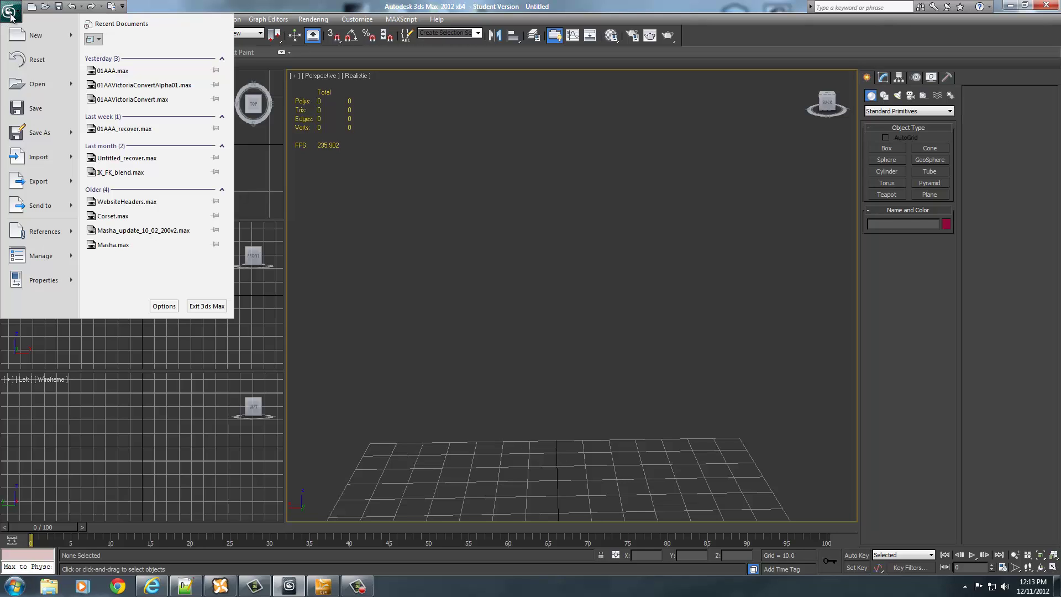
pyautogui.click(19, 159)
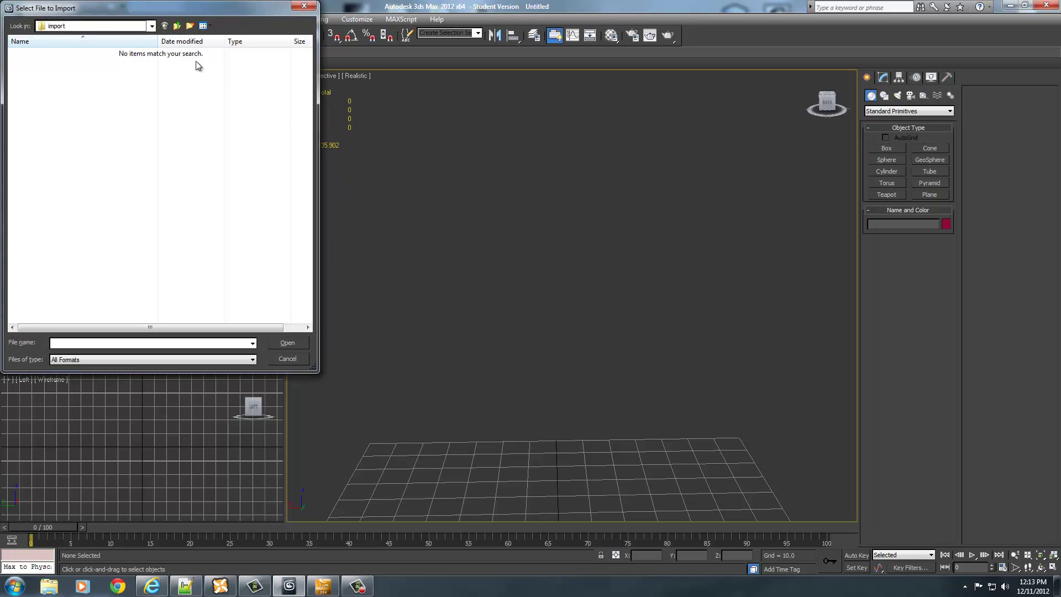
pyautogui.click(150, 26)
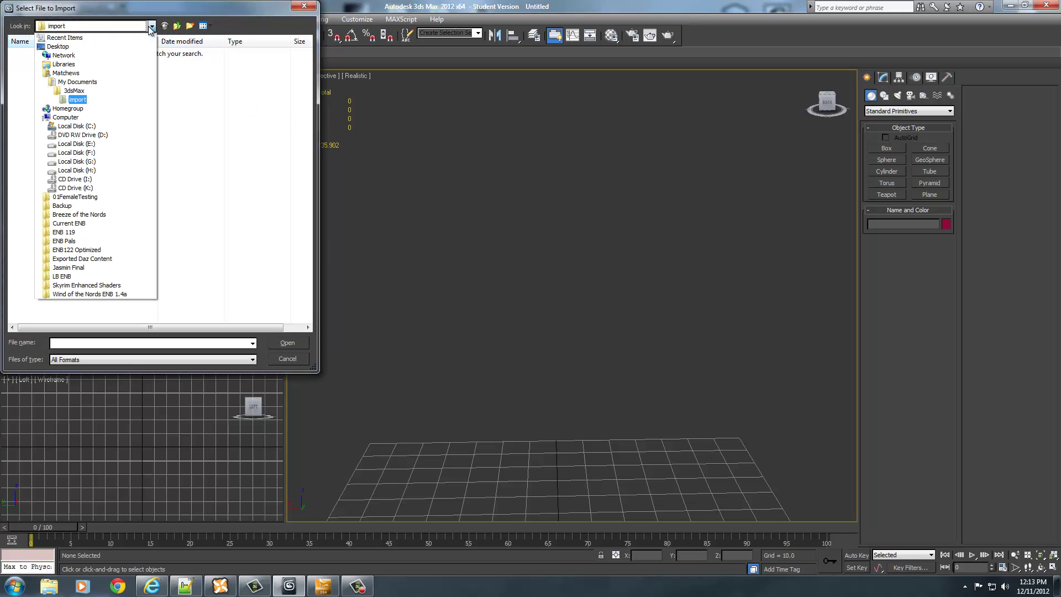
pyautogui.click(89, 46)
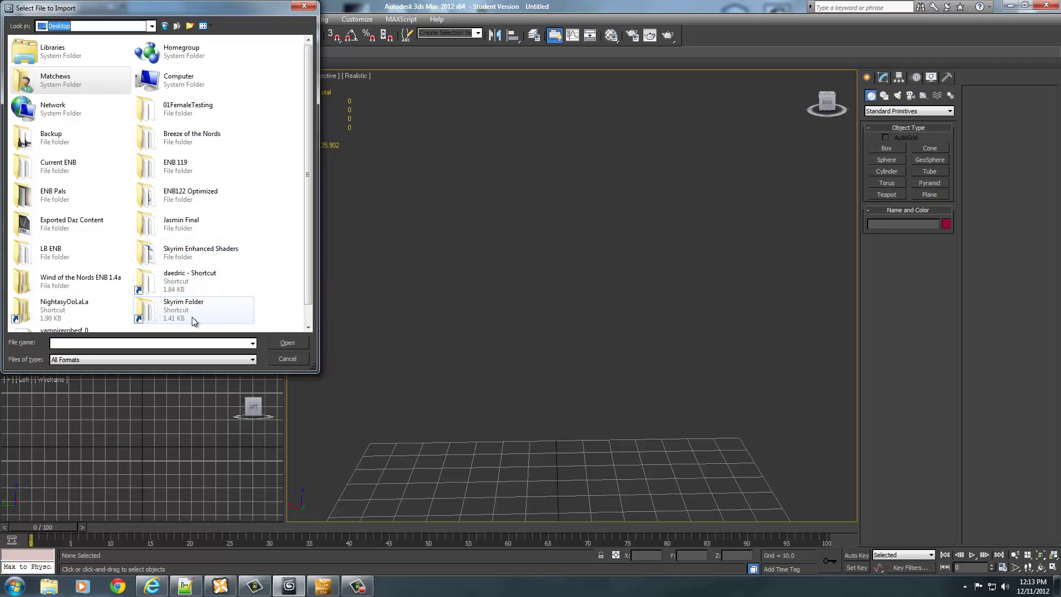
pyautogui.doubleClick(56, 307)
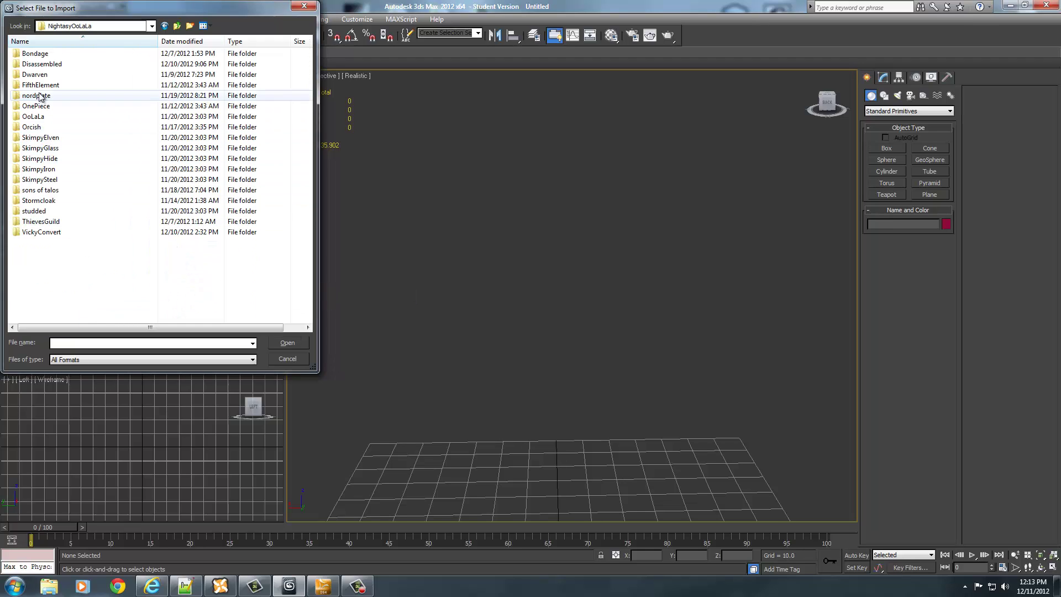
pyautogui.doubleClick(34, 117)
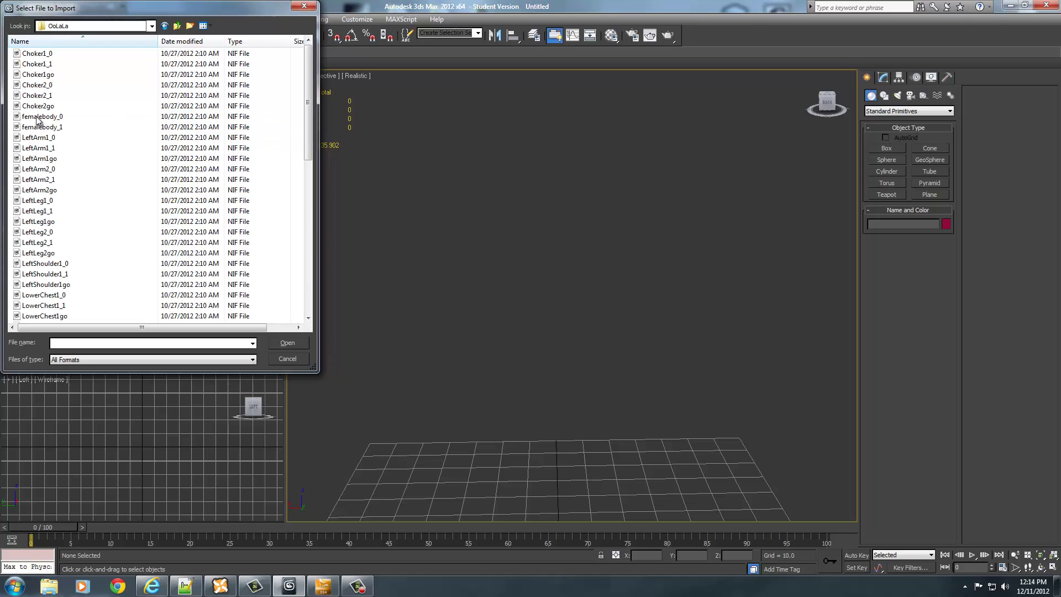
# Import the femalebody_0 NIF file with the Skyrim game setting and Import Skeleton enabled
pyautogui.click(37, 118)
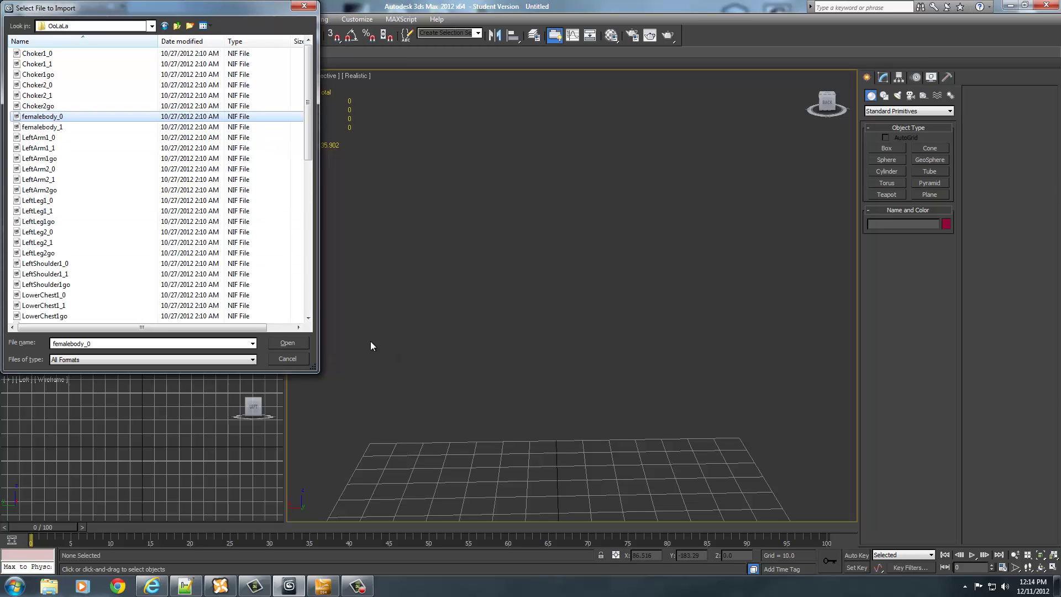
pyautogui.click(293, 341)
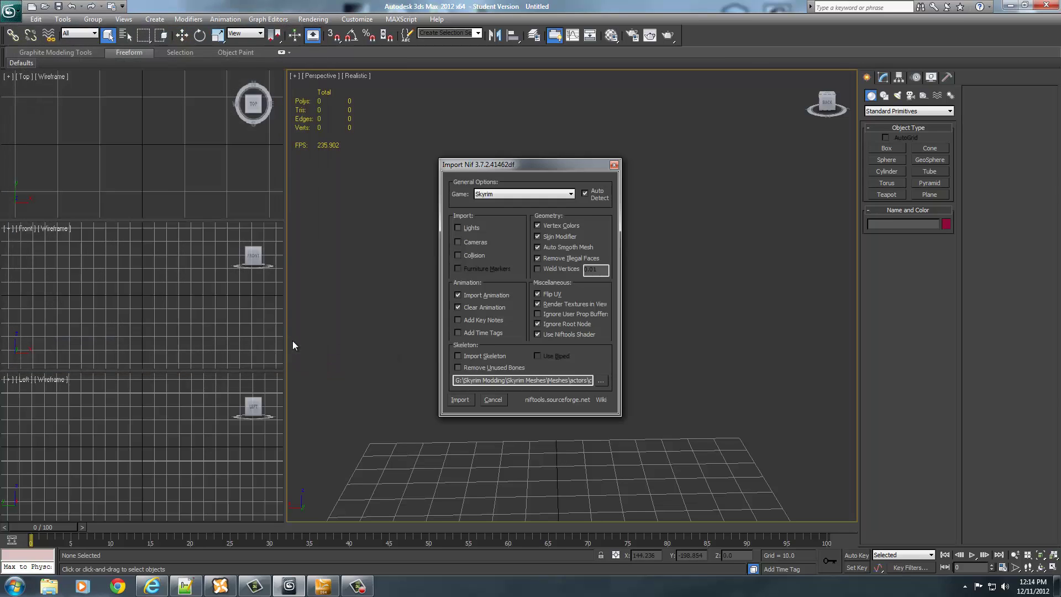
pyautogui.click(465, 357)
pyautogui.click(460, 399)
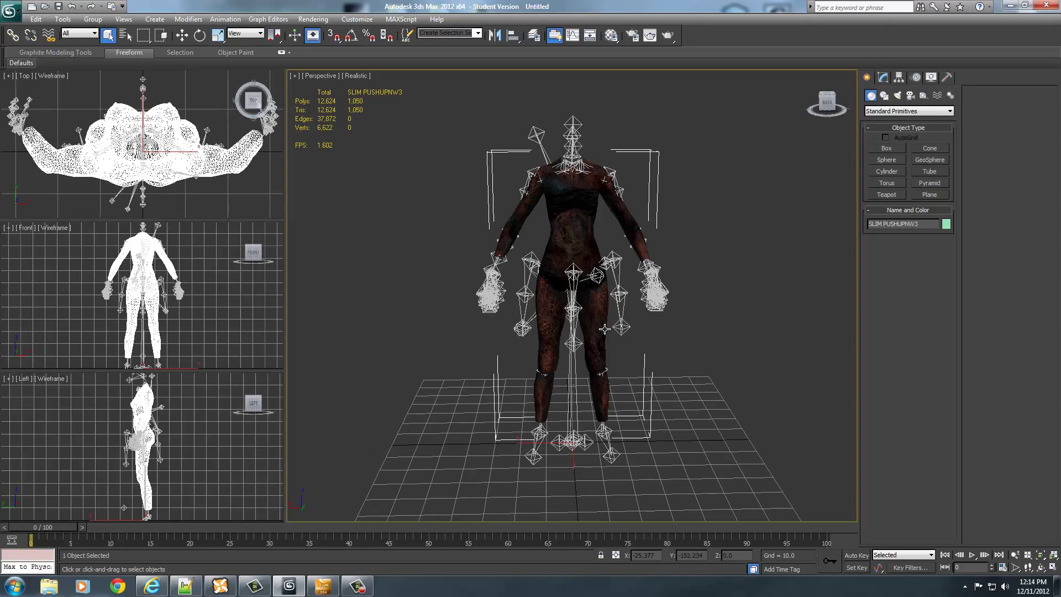
# Freeze the imported female body meshes in the perspective view
pyautogui.moveTo(671, 317); pyautogui.dragTo(674, 336, button='middle')
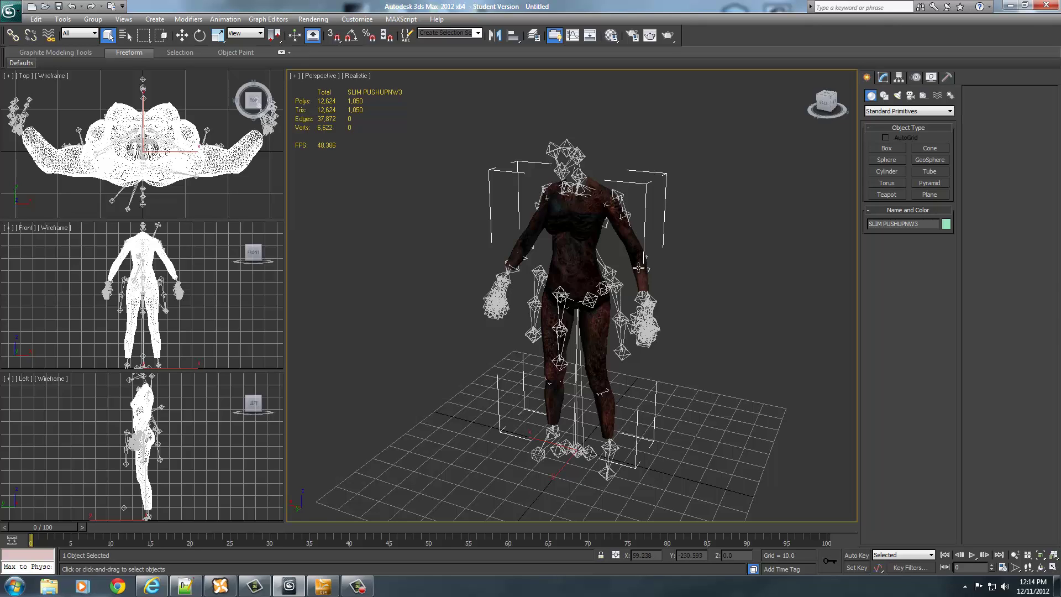
pyautogui.moveTo(576, 255); pyautogui.dragTo(542, 252, button='middle')
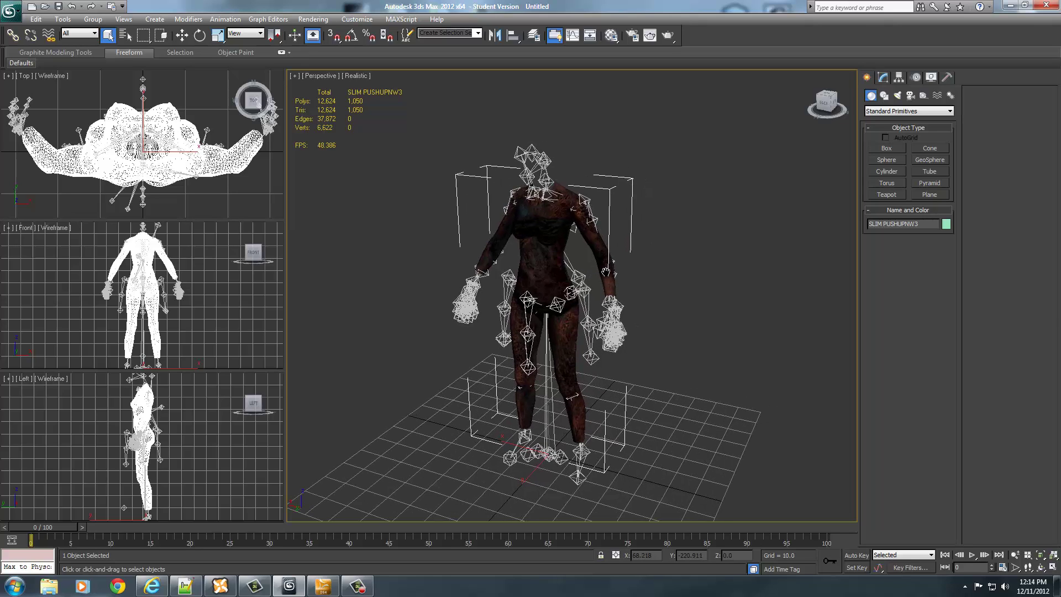
pyautogui.rightClick(540, 254)
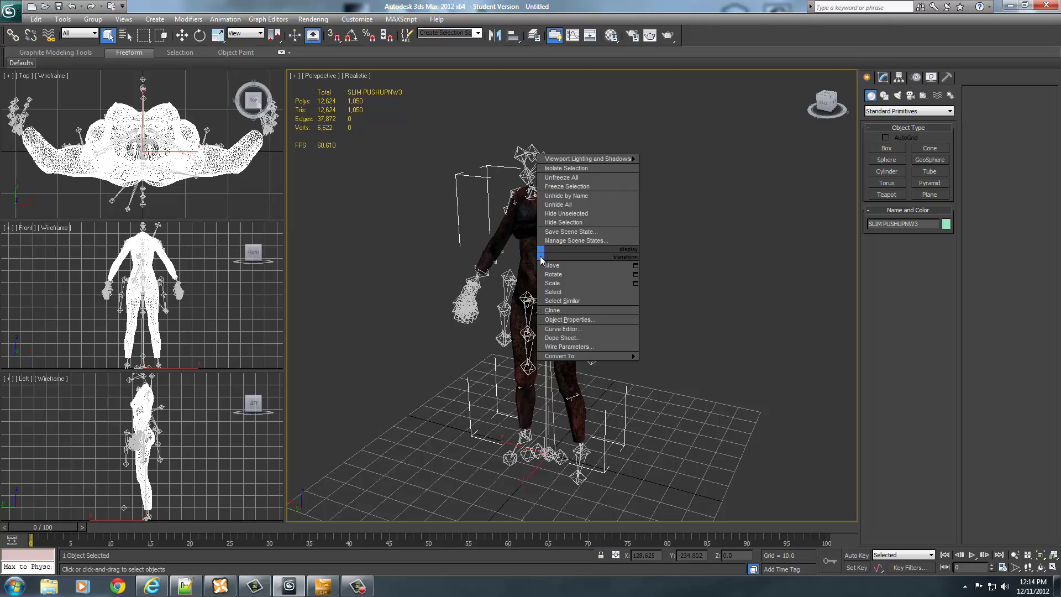
pyautogui.click(567, 187)
# Select all the skeleton's bone helpers around the frozen body and hide them
pyautogui.moveTo(433, 149); pyautogui.dragTo(738, 512)
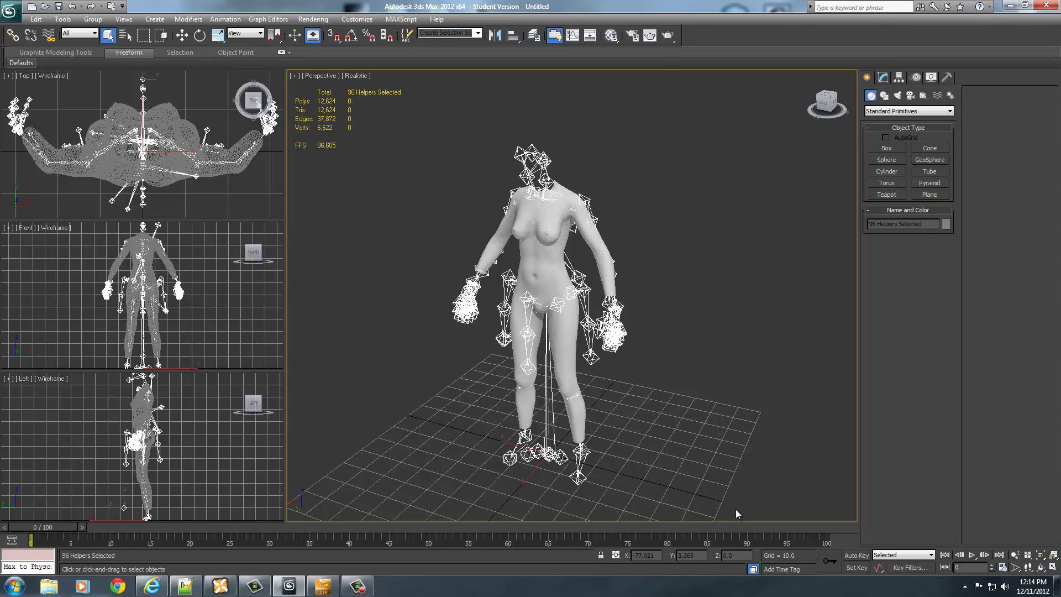
pyautogui.rightClick(653, 282)
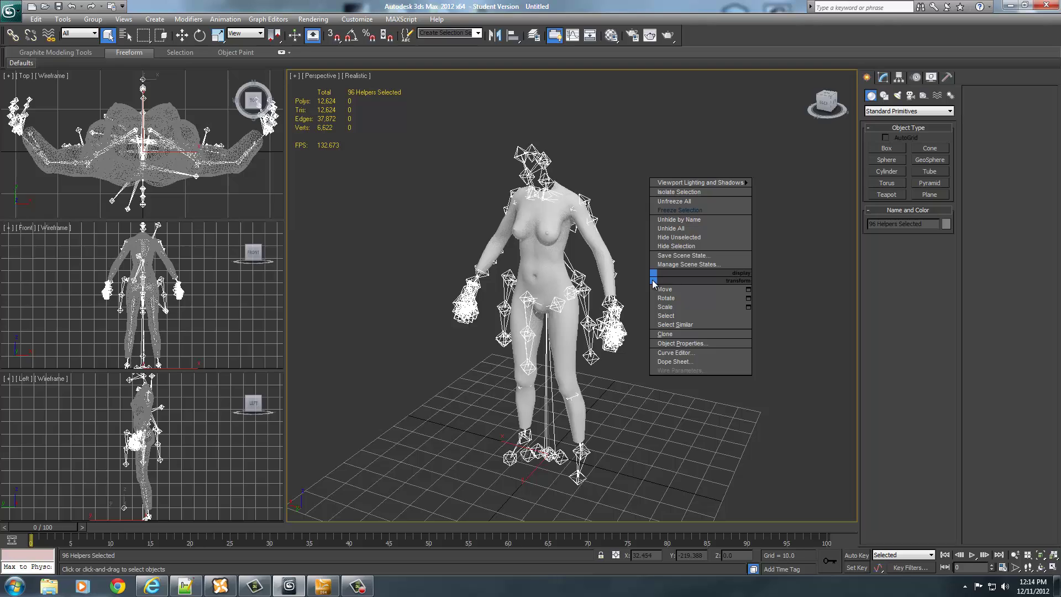
pyautogui.click(670, 245)
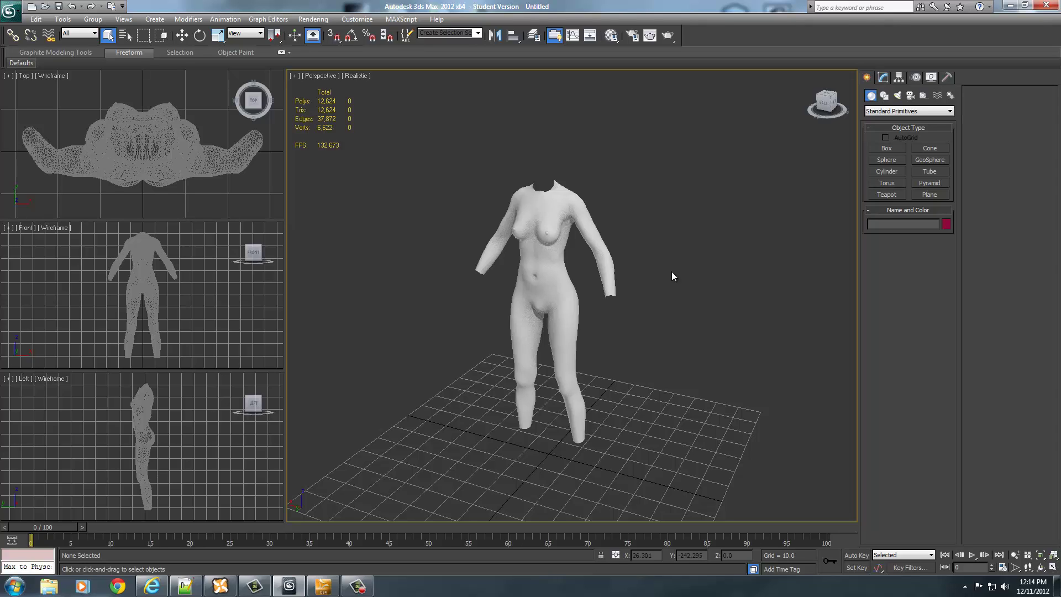
# Choose the FBX file "a" in the Exported Daz Content folder for import into the scene
pyautogui.click(11, 14)
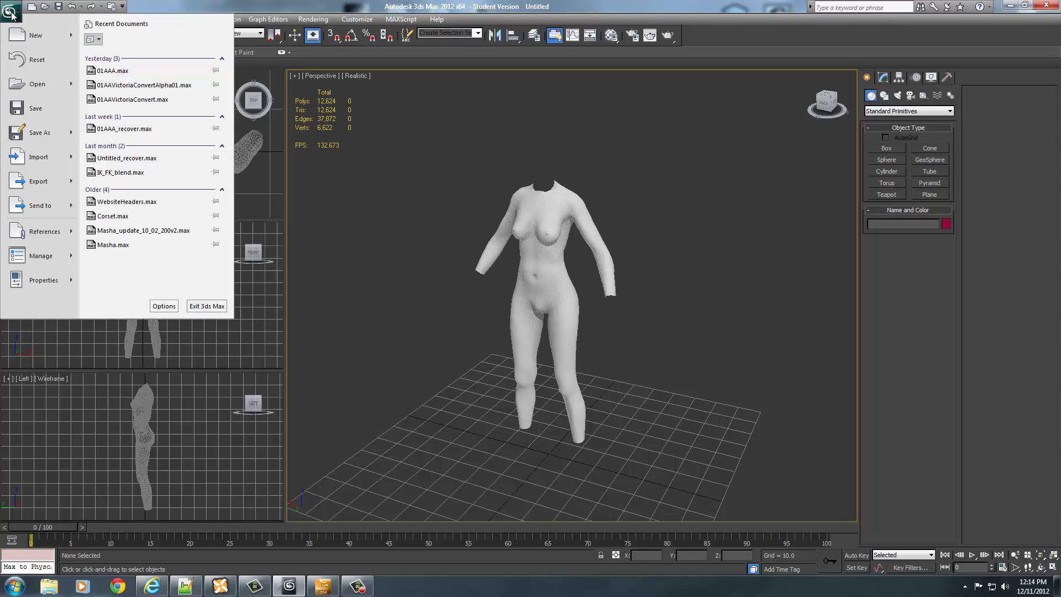
pyautogui.click(38, 160)
pyautogui.click(119, 26)
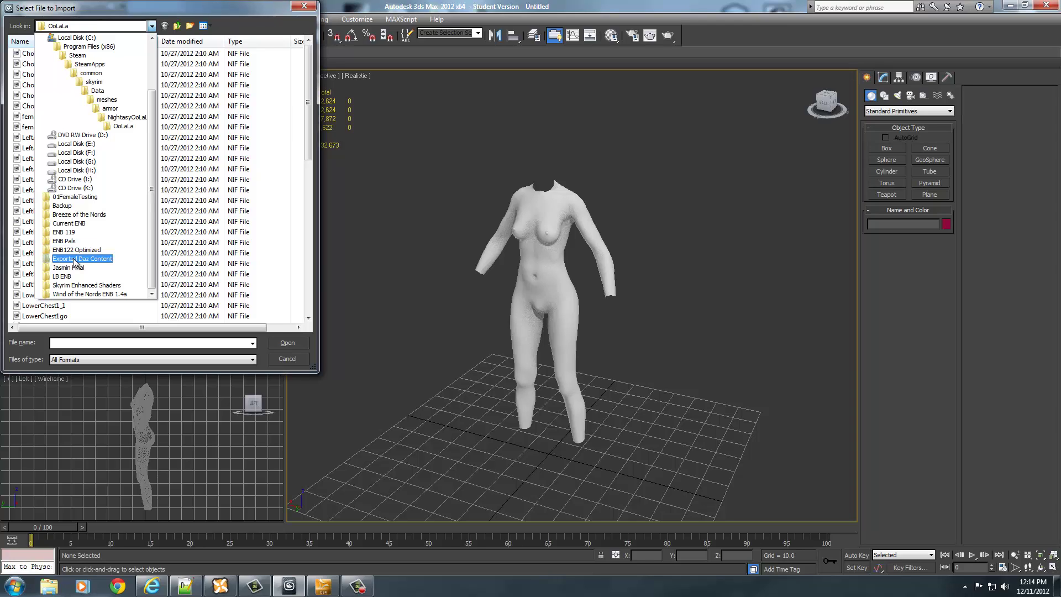
pyautogui.click(73, 259)
pyautogui.click(29, 66)
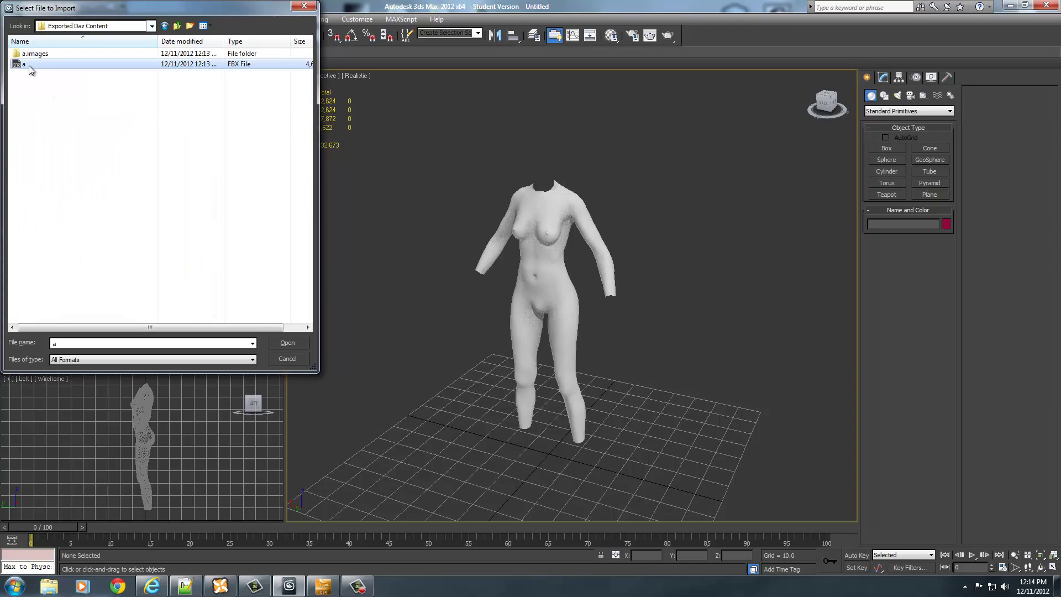
pyautogui.click(300, 342)
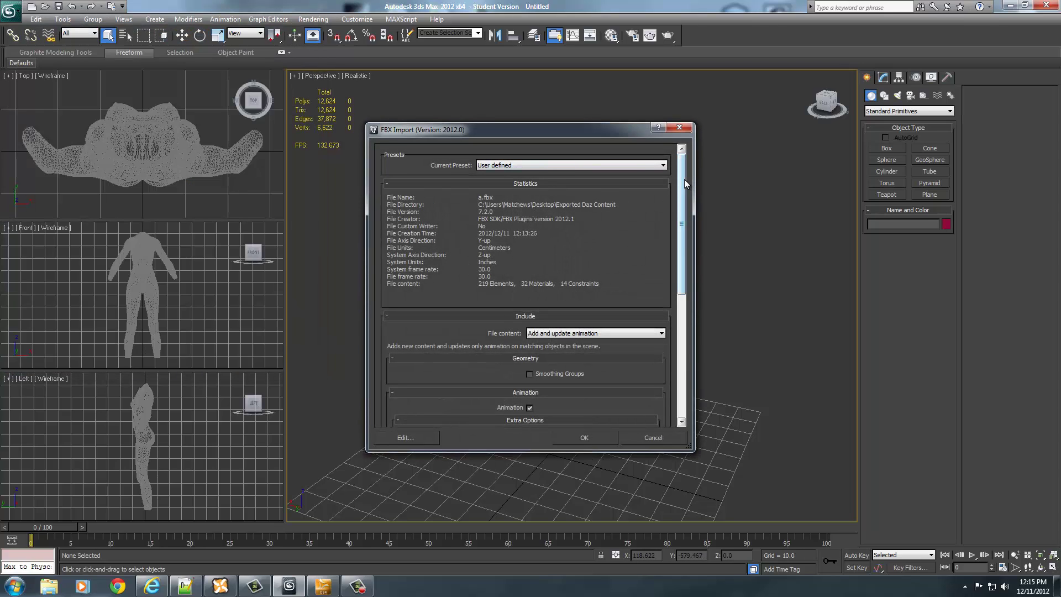
# Review the FBX import's animation, deformation, bone creation, camera, light, unit and UI options, and import the file with the existing settings
pyautogui.moveTo(684, 179); pyautogui.dragTo(665, 304)
pyautogui.click(403, 274)
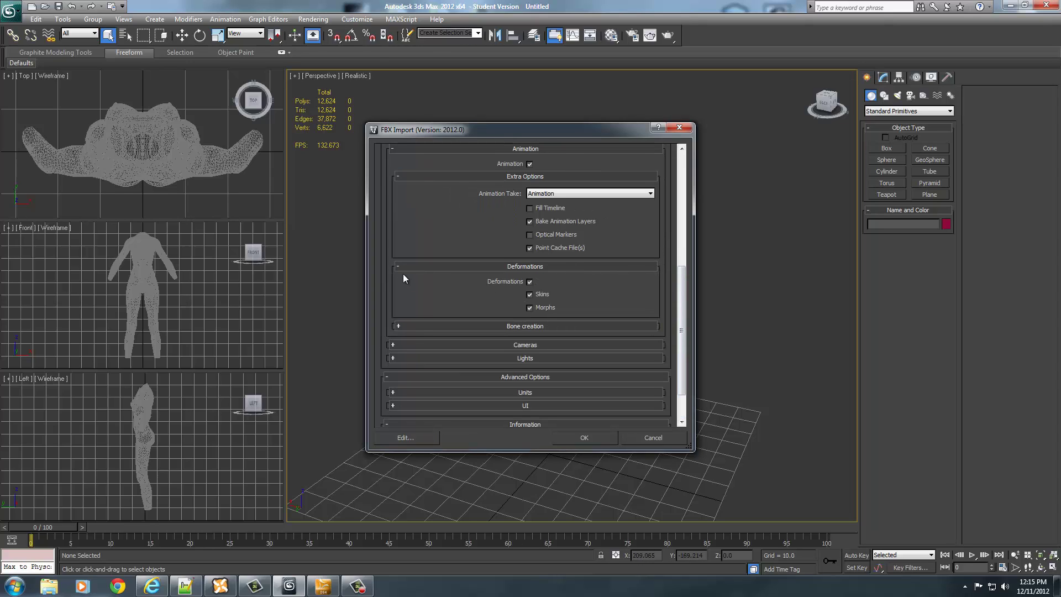
pyautogui.click(409, 327)
pyautogui.scroll(-3, 404, 326)
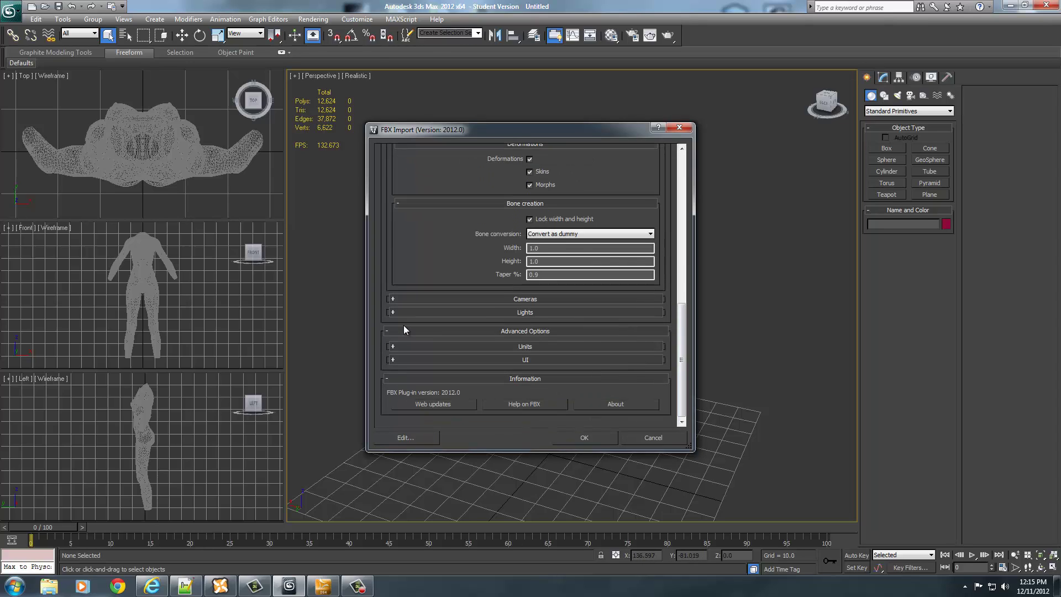
pyautogui.click(405, 299)
pyautogui.click(409, 310)
pyautogui.click(400, 346)
pyautogui.click(405, 359)
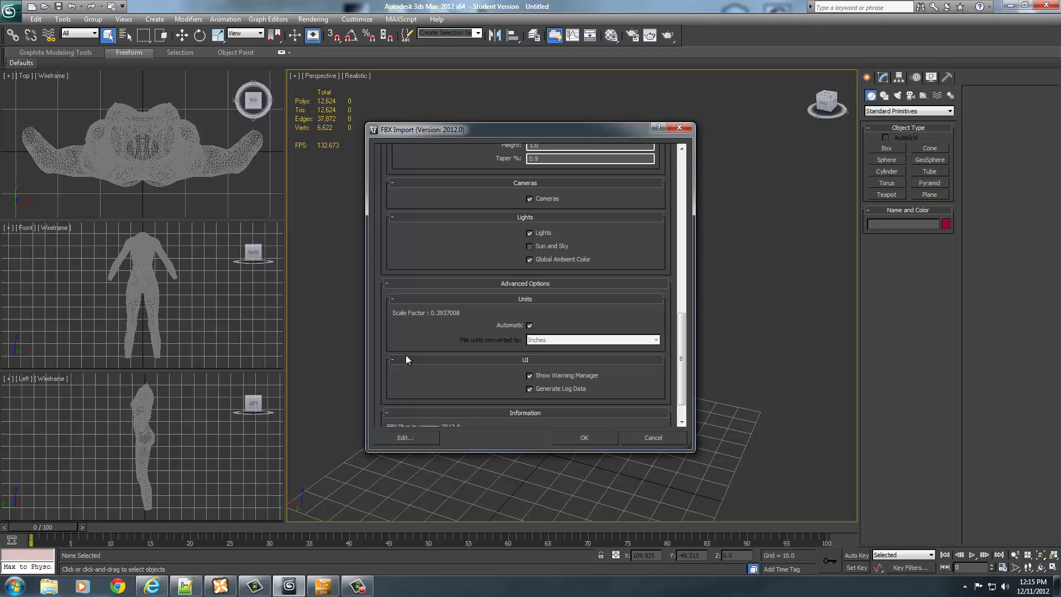
pyautogui.moveTo(682, 387); pyautogui.dragTo(701, 207)
pyautogui.click(585, 435)
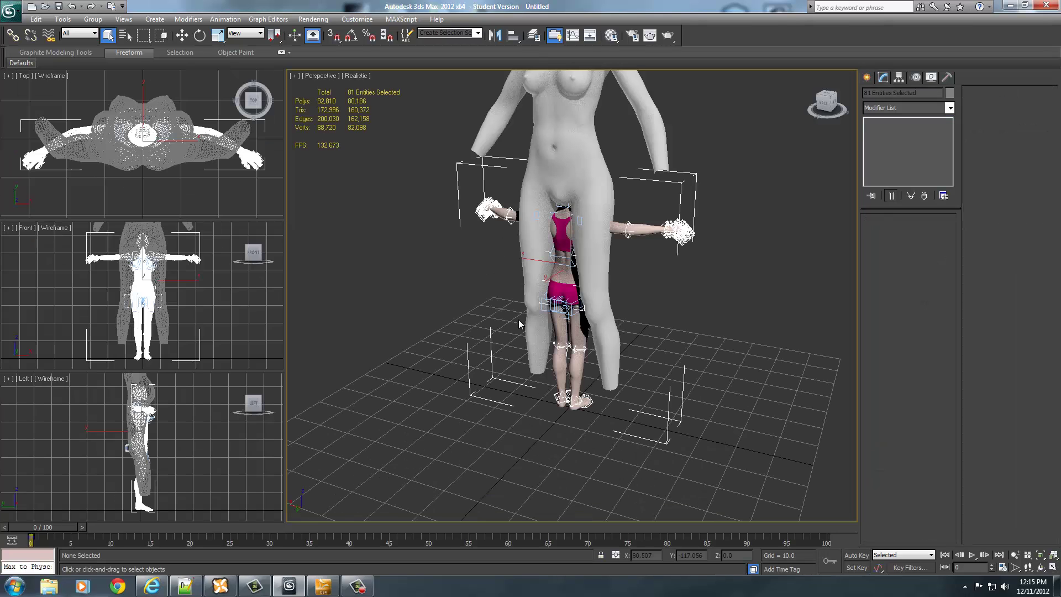
# Convert the pink v4BoyShorts mesh on the imported figure to an Editable Poly
pyautogui.scroll(5, 687, 309)
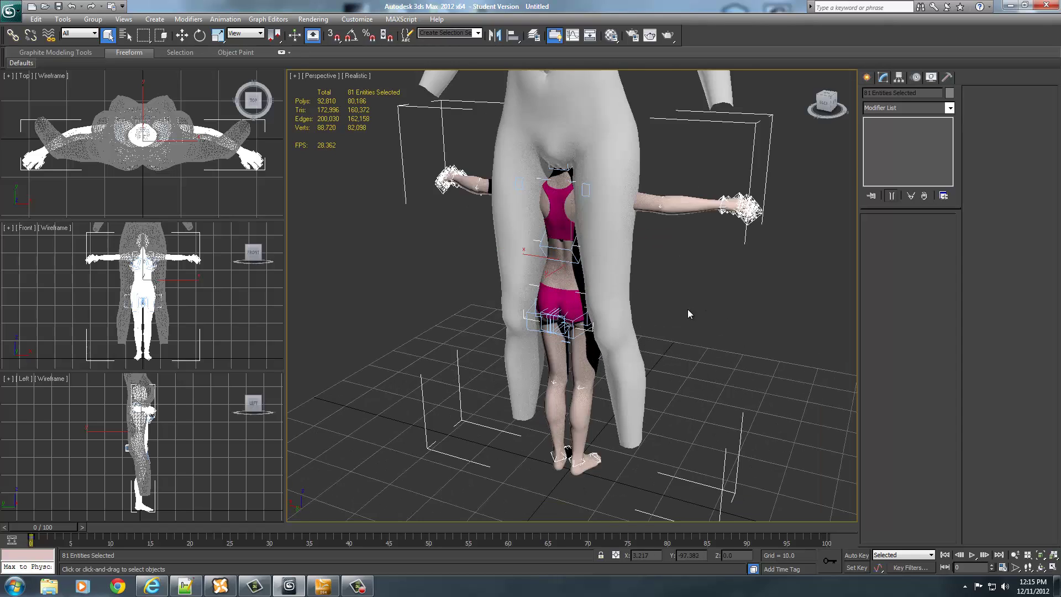
pyautogui.scroll(-3, 688, 309)
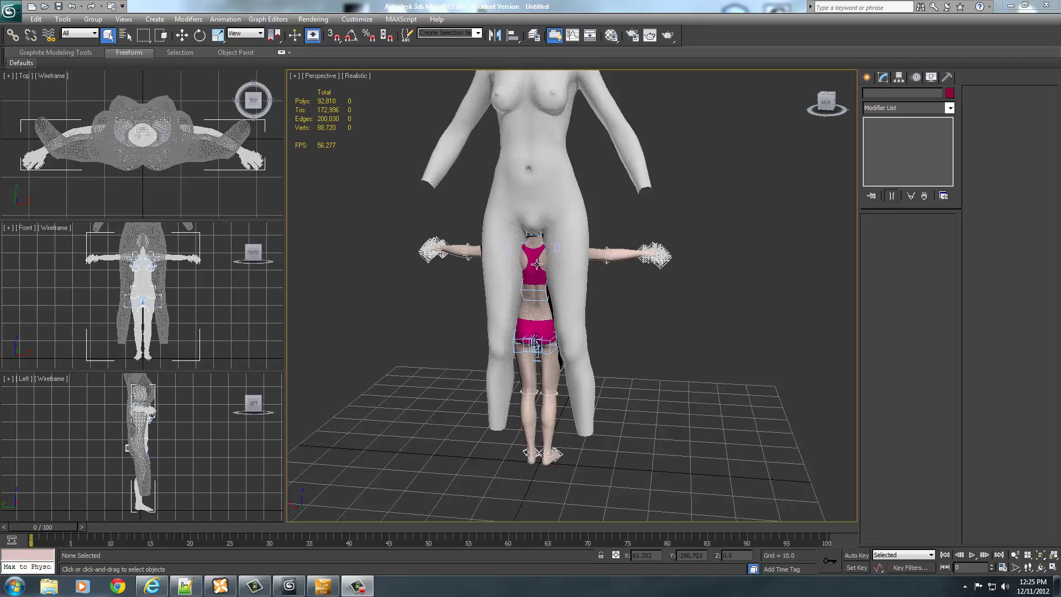
pyautogui.click(542, 325)
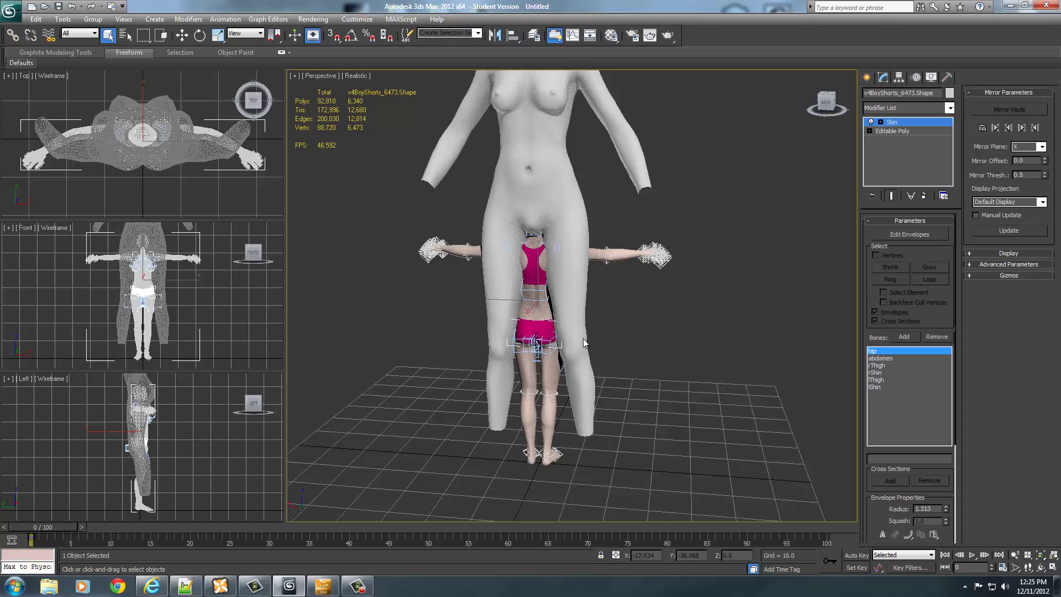
pyautogui.rightClick(544, 325)
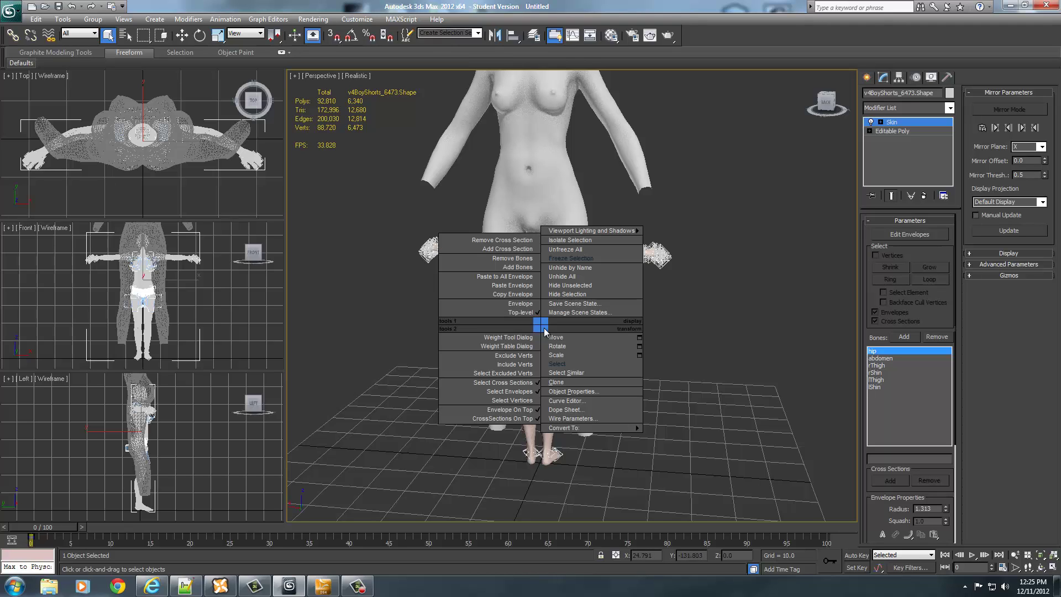
pyautogui.moveTo(585, 430)
pyautogui.click(681, 437)
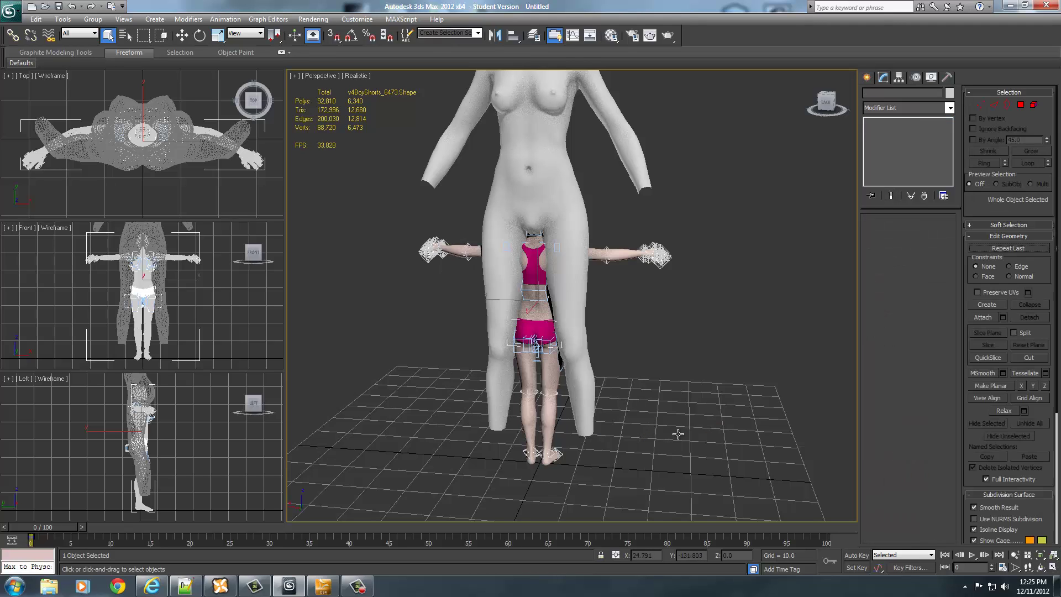
# Freeze the boy shorts and delete all the remaining imported figure meshes and bones
pyautogui.rightClick(543, 328)
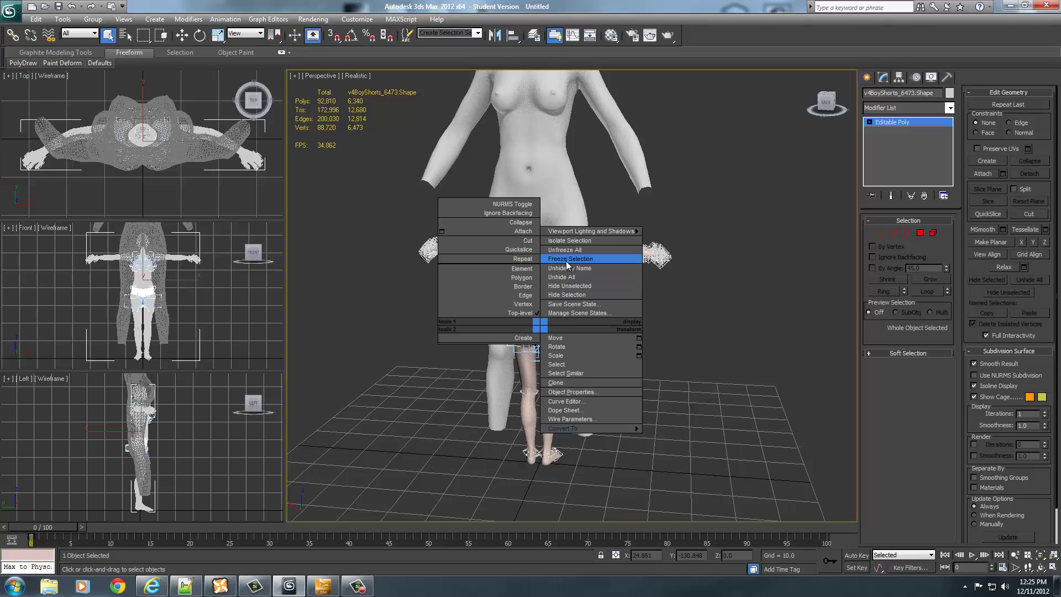
pyautogui.click(566, 259)
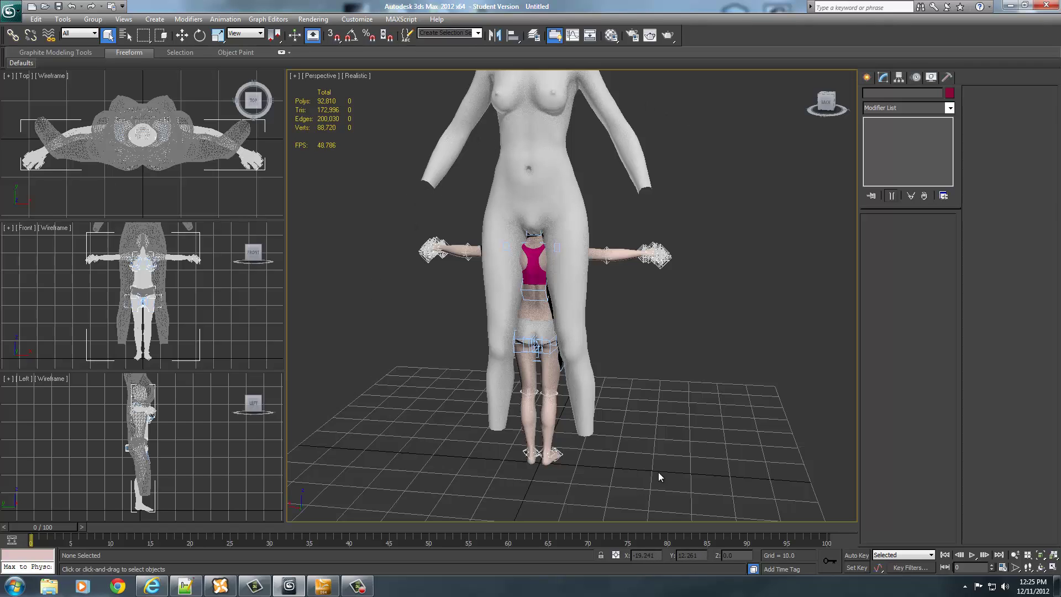
pyautogui.moveTo(636, 373); pyautogui.dragTo(804, 503)
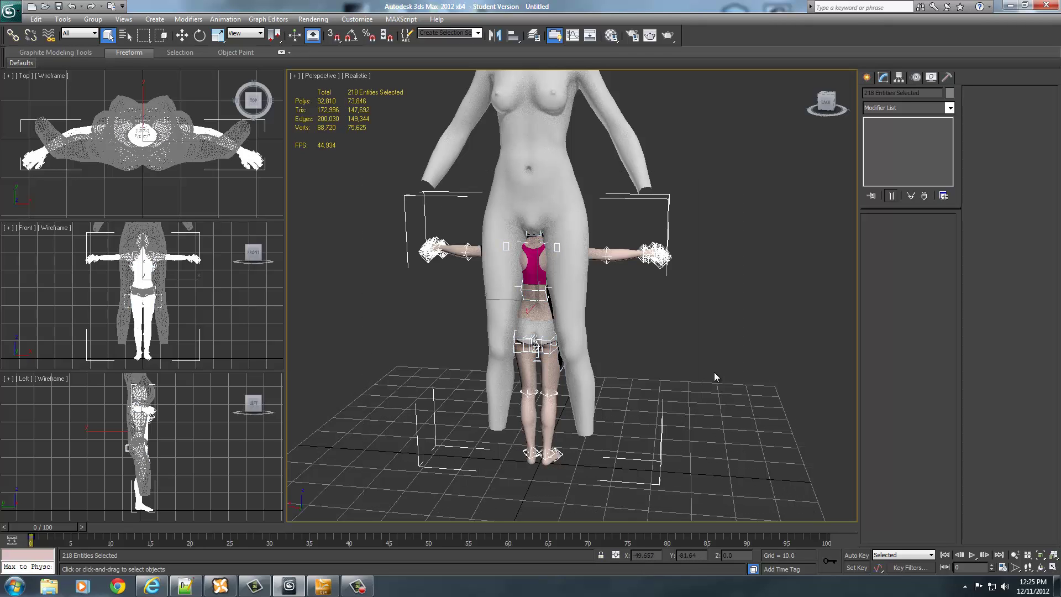
pyautogui.press('Delete')
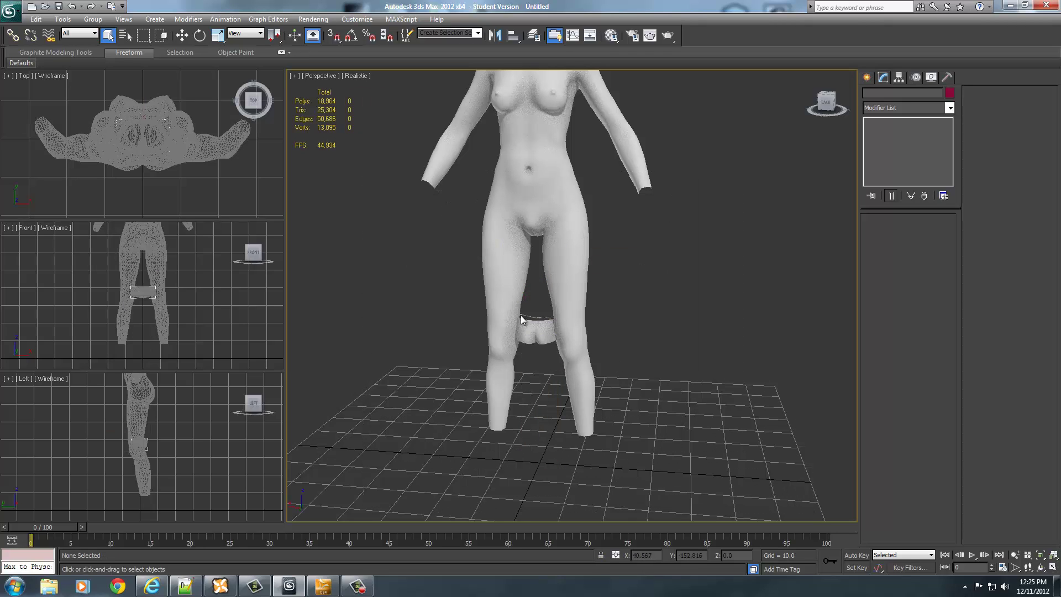
# Unfreeze all objects and freeze only the Skyrim female body again, leaving the shorts editable
pyautogui.rightClick(546, 346)
pyautogui.click(576, 271)
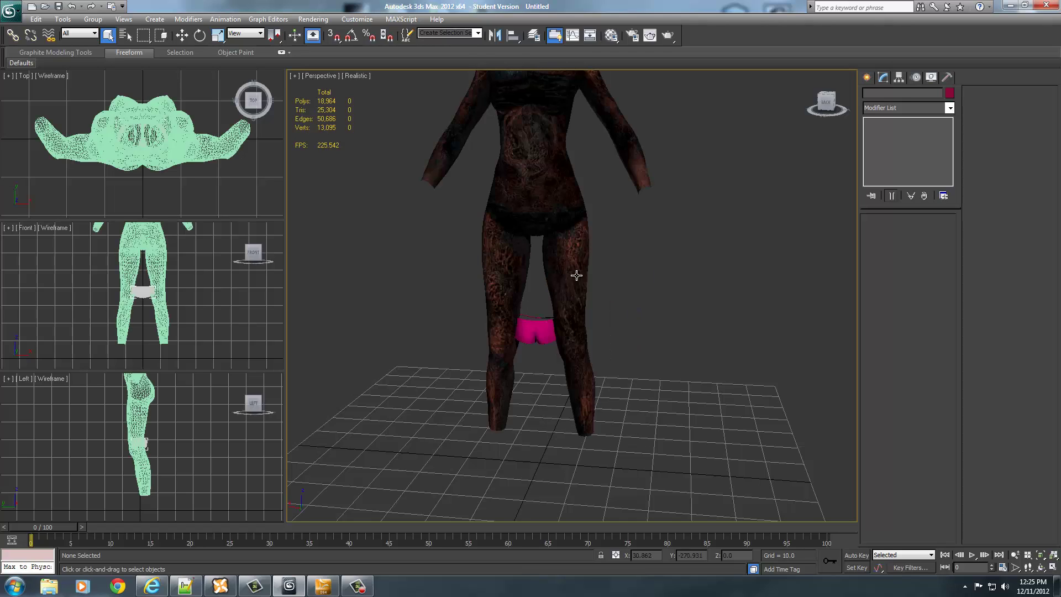
pyautogui.click(576, 296)
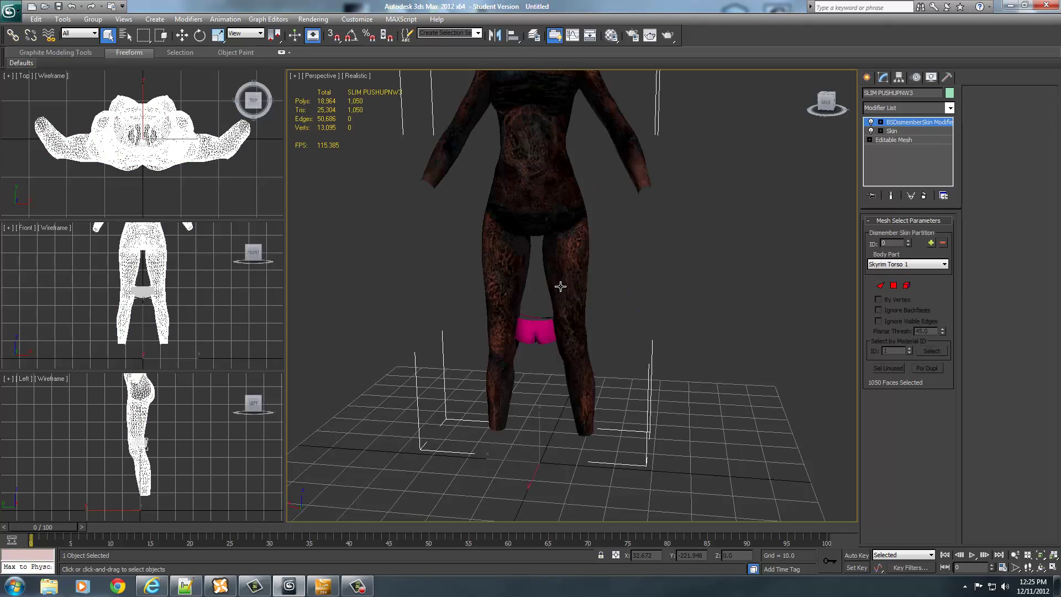
pyautogui.rightClick(561, 286)
pyautogui.click(578, 218)
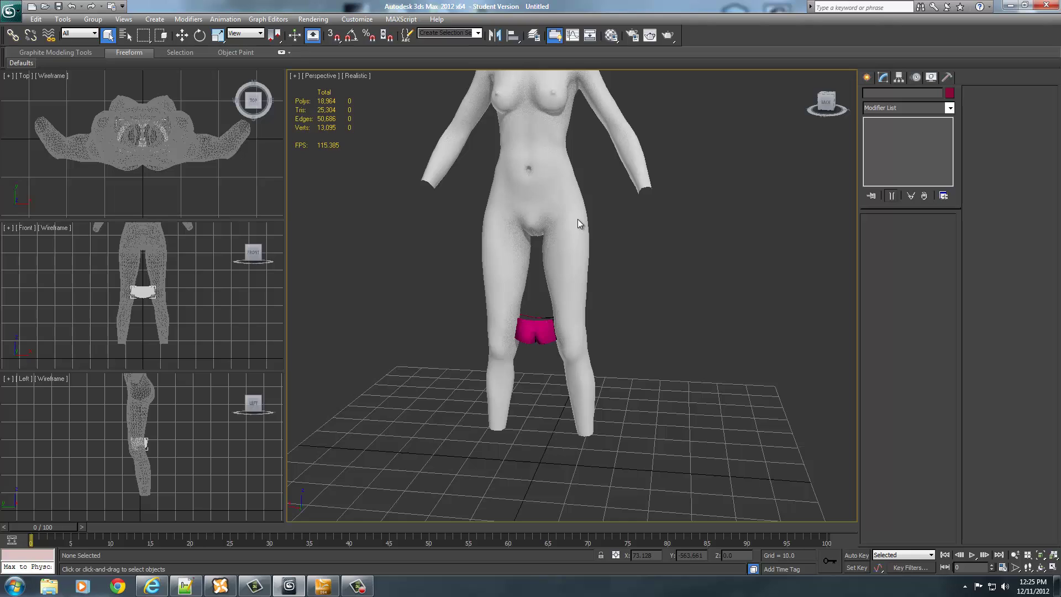
# Rotate the boy shorts 180 degrees about the Z axis to match the direction the body faces
pyautogui.click(536, 329)
pyautogui.moveTo(670, 358); pyautogui.dragTo(682, 353, button='middle')
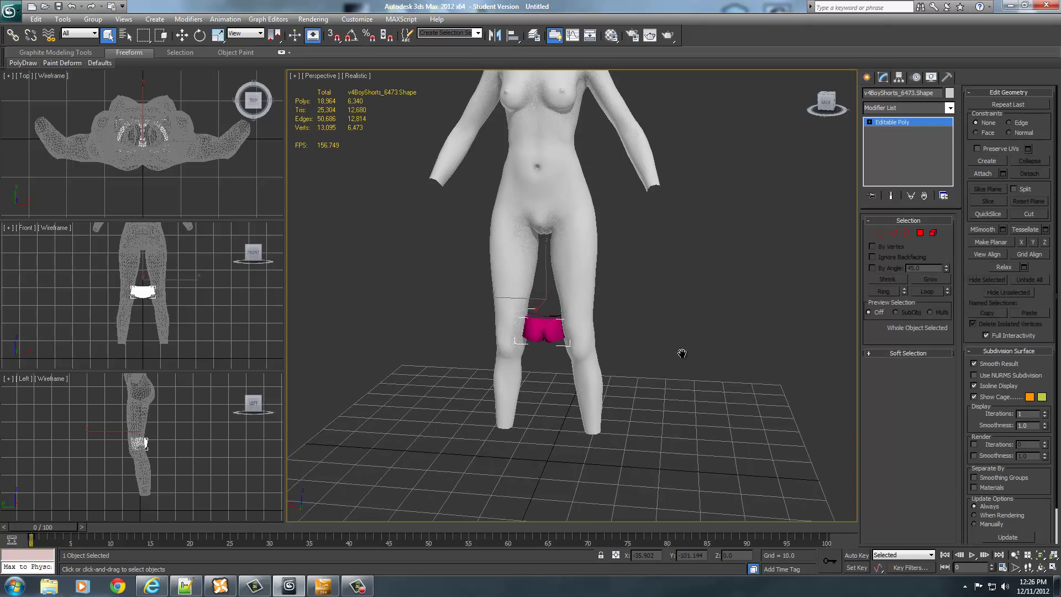
pyautogui.scroll(5, 682, 353)
pyautogui.scroll(-3, 681, 353)
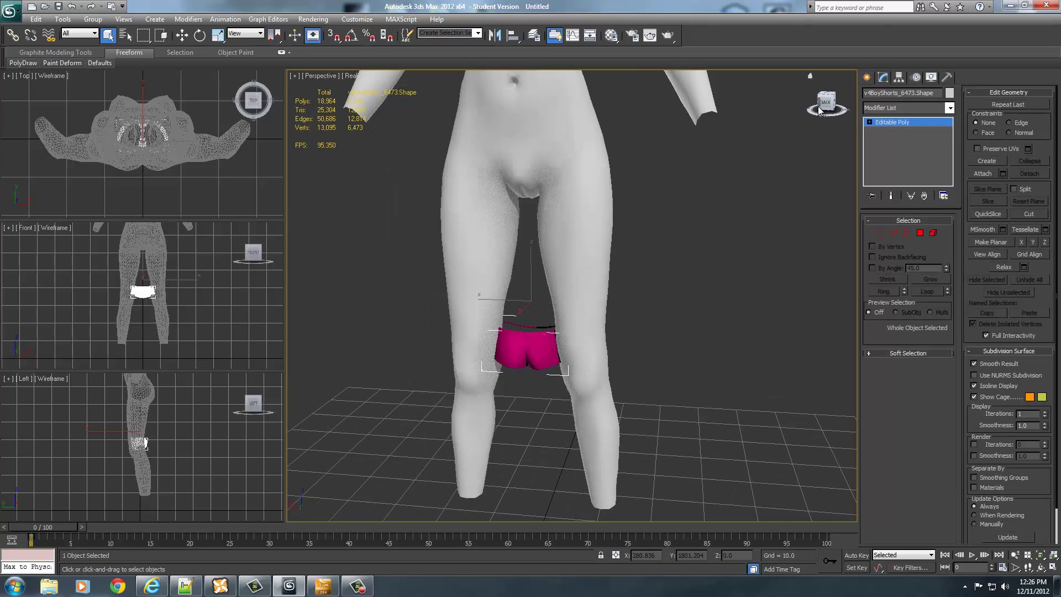
pyautogui.moveTo(819, 110)
pyautogui.mouseDown()
pyautogui.moveTo(655, 108)
pyautogui.moveTo(816, 119)
pyautogui.mouseUp()
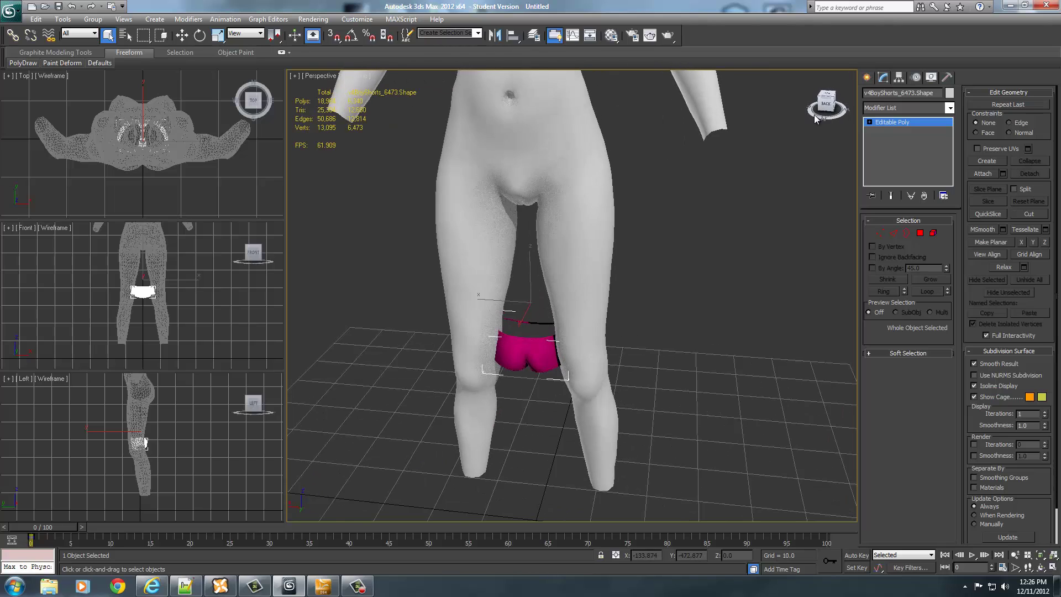
pyautogui.scroll(-4, 670, 284)
pyautogui.scroll(2, 582, 312)
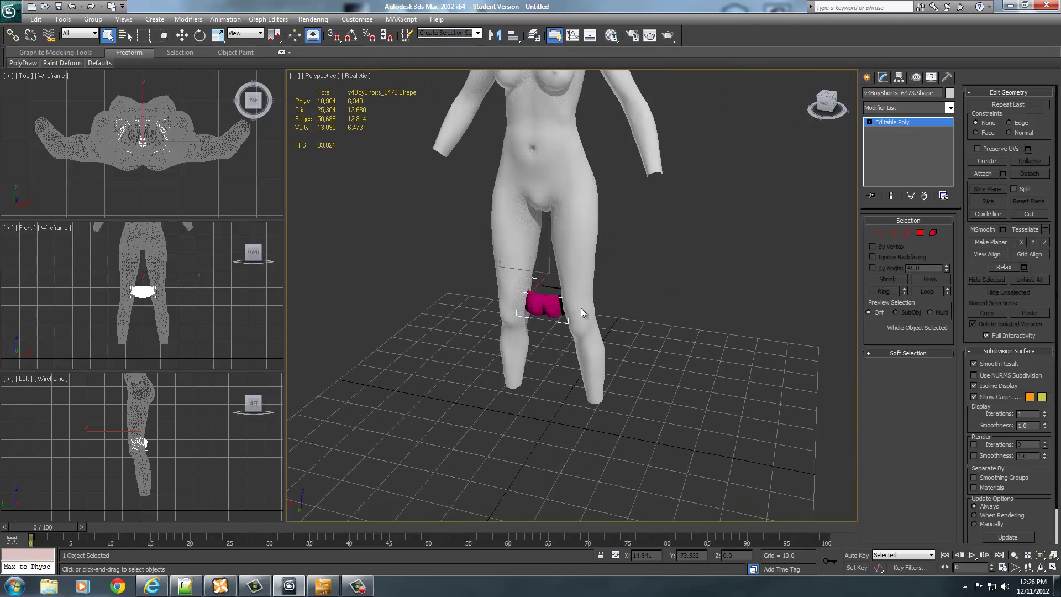
pyautogui.rightClick(537, 305)
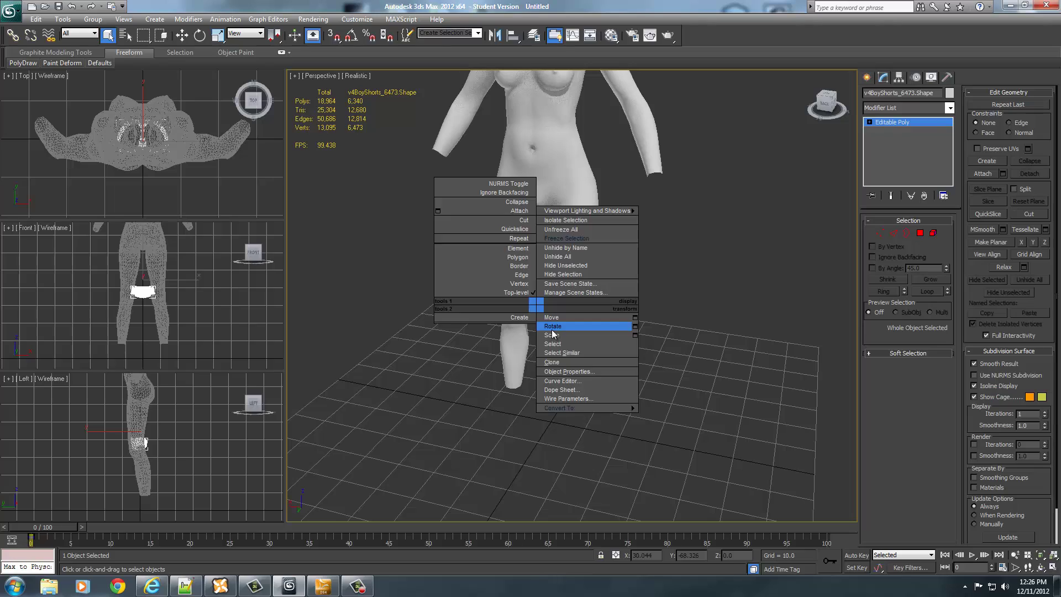
pyautogui.click(552, 329)
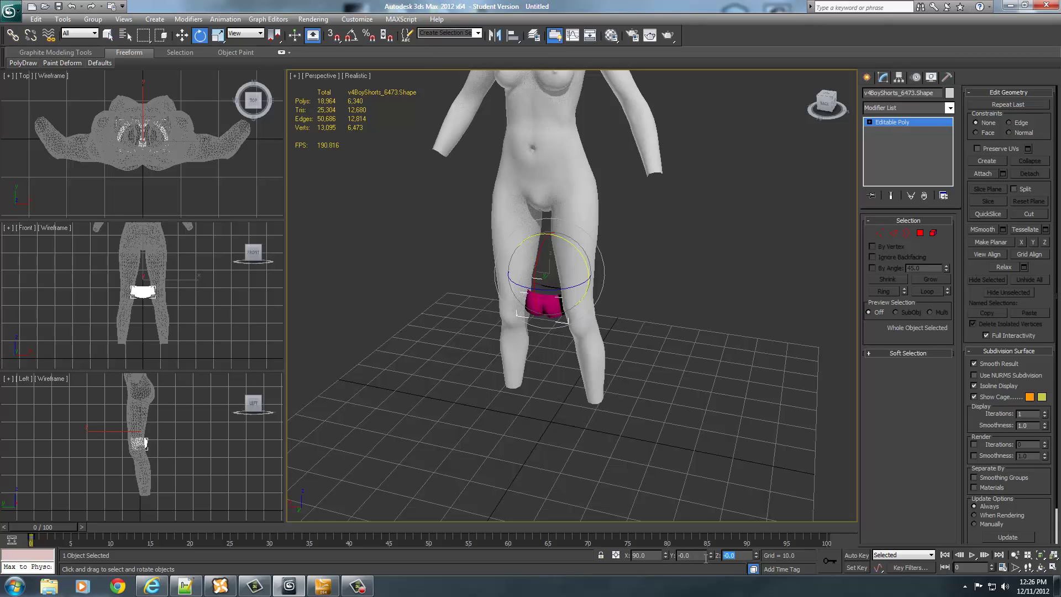
pyautogui.write('180')
pyautogui.press('Return')
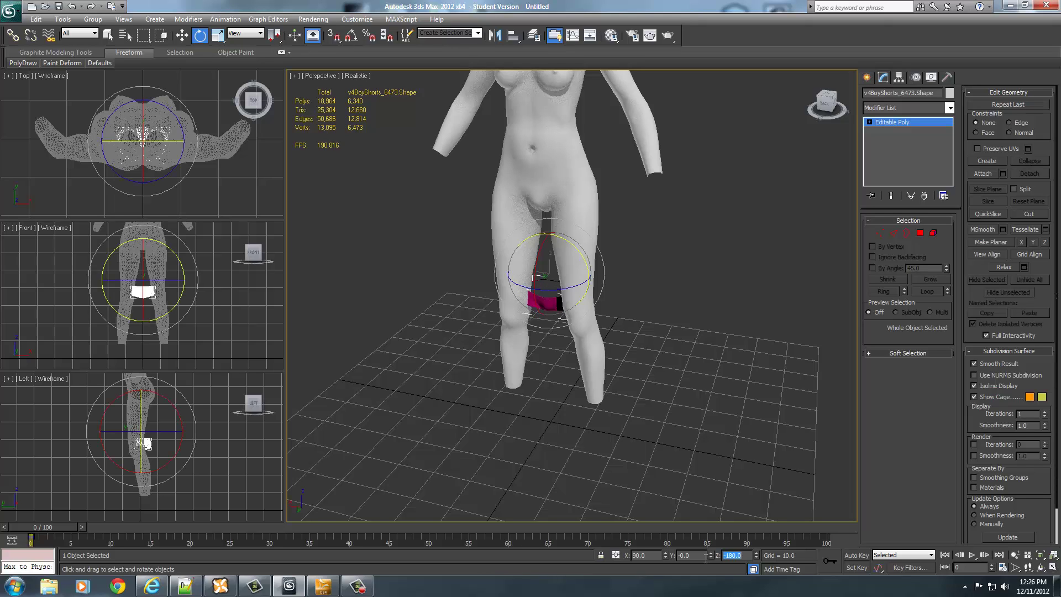
# Scale the boy shorts up uniformly to about 65 percent to suit the larger Skyrim body
pyautogui.moveTo(680, 328); pyautogui.dragTo(682, 373, button='middle')
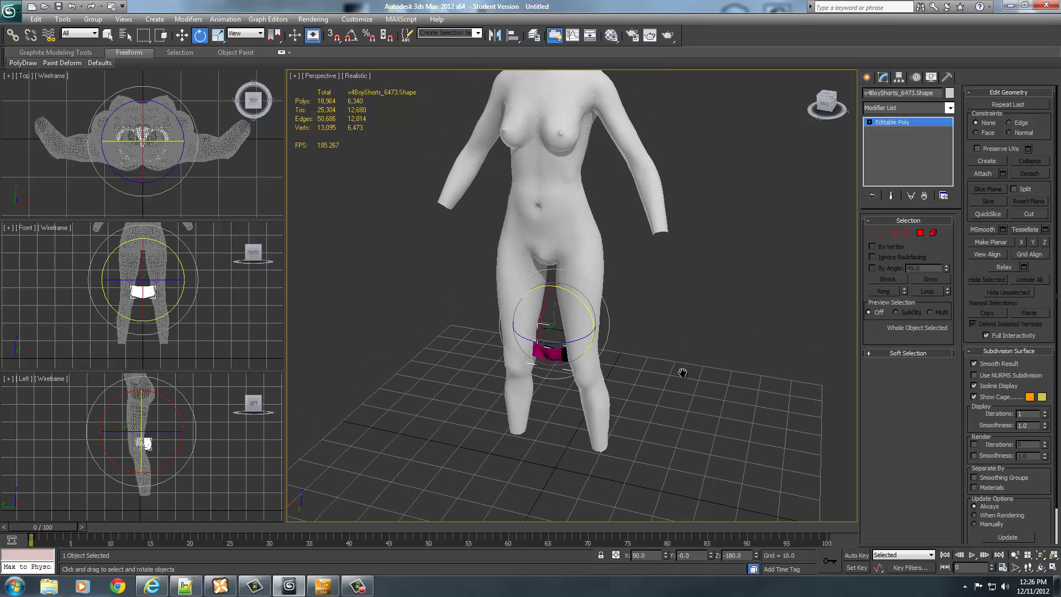
pyautogui.rightClick(621, 380)
pyautogui.click(640, 408)
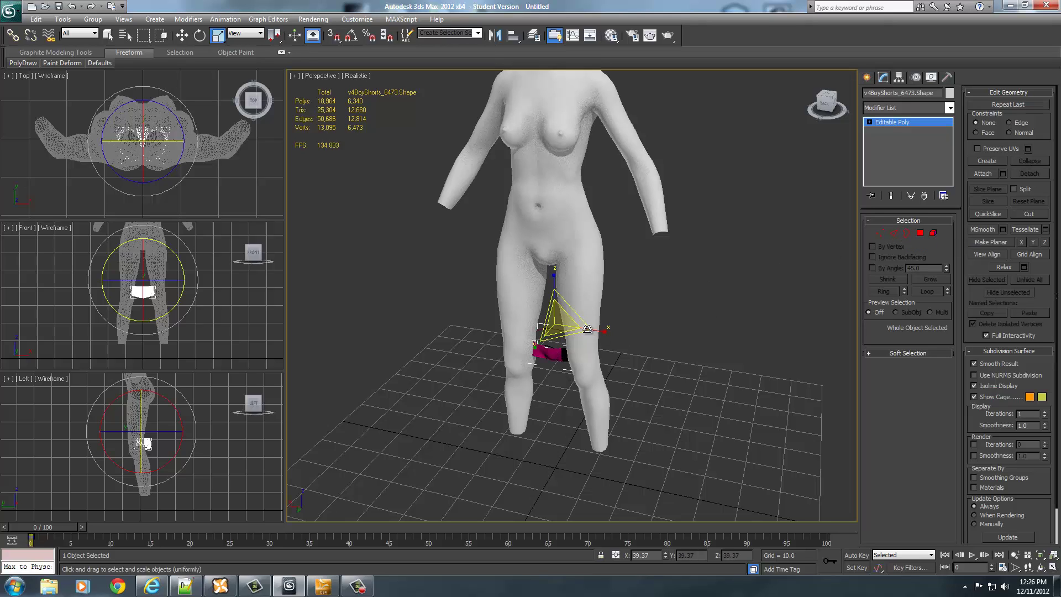
pyautogui.moveTo(557, 321)
pyautogui.mouseDown()
pyautogui.moveTo(556, 277)
pyautogui.moveTo(554, 315)
pyautogui.mouseUp()
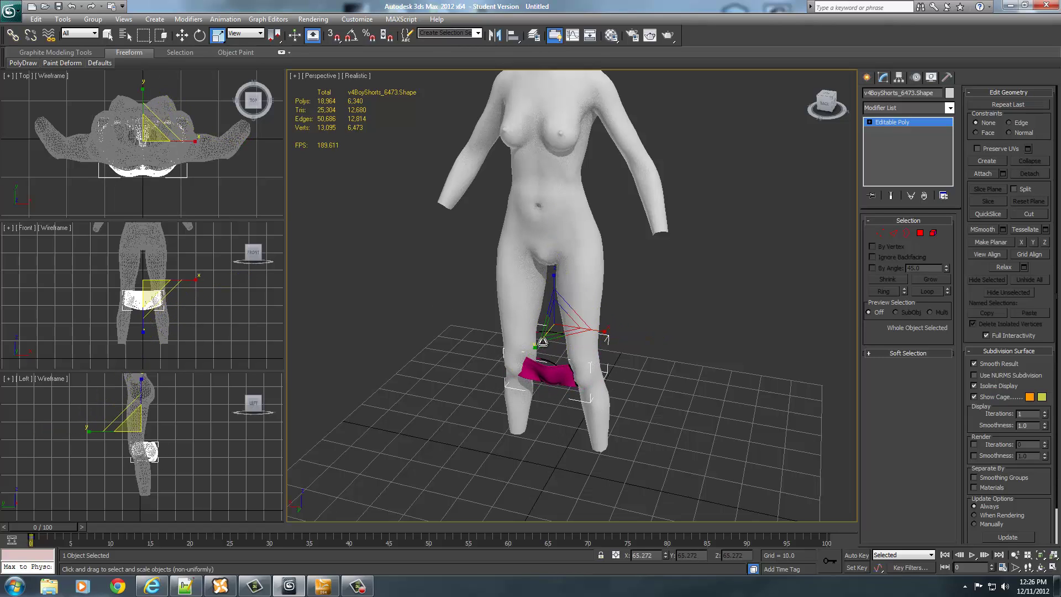
# Move the shorts up to the body's hips at about Z 77 and forward to about Y 2.1
pyautogui.moveTo(557, 318); pyautogui.dragTo(564, 175)
pyautogui.rightClick(557, 327)
pyautogui.click(569, 339)
pyautogui.keyDown('alt'); pyautogui.moveTo(564, 175); pyautogui.dragTo(727, 312, button='middle'); pyautogui.keyUp('alt')
pyautogui.scroll(2, 688, 309)
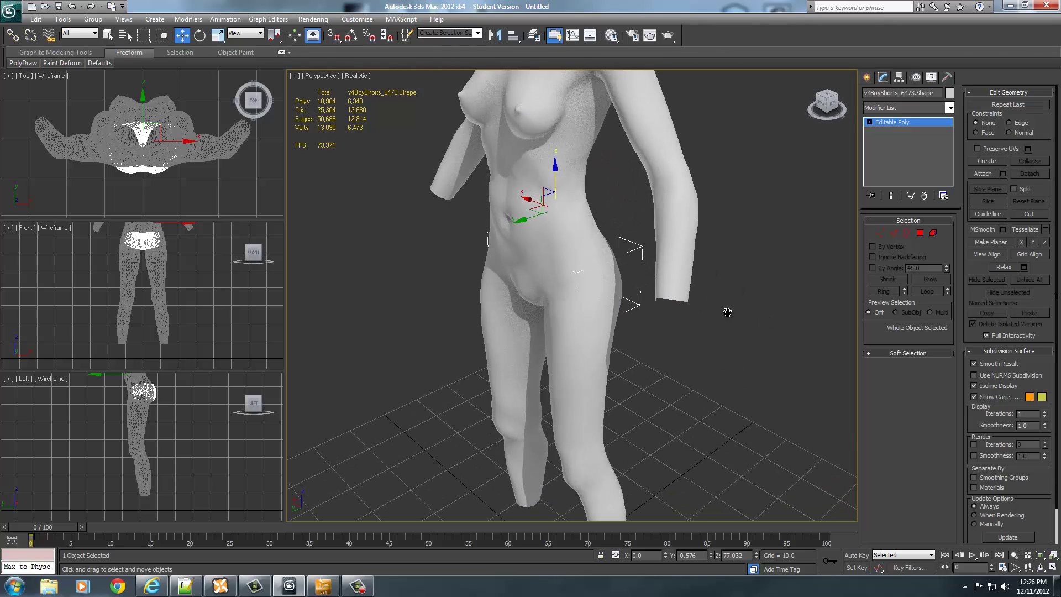
pyautogui.moveTo(531, 217); pyautogui.dragTo(517, 225)
# Raise the boy shorts on the hips to about Z 78.5 and adjust their depth to about Y 1.4
pyautogui.rightClick(507, 314)
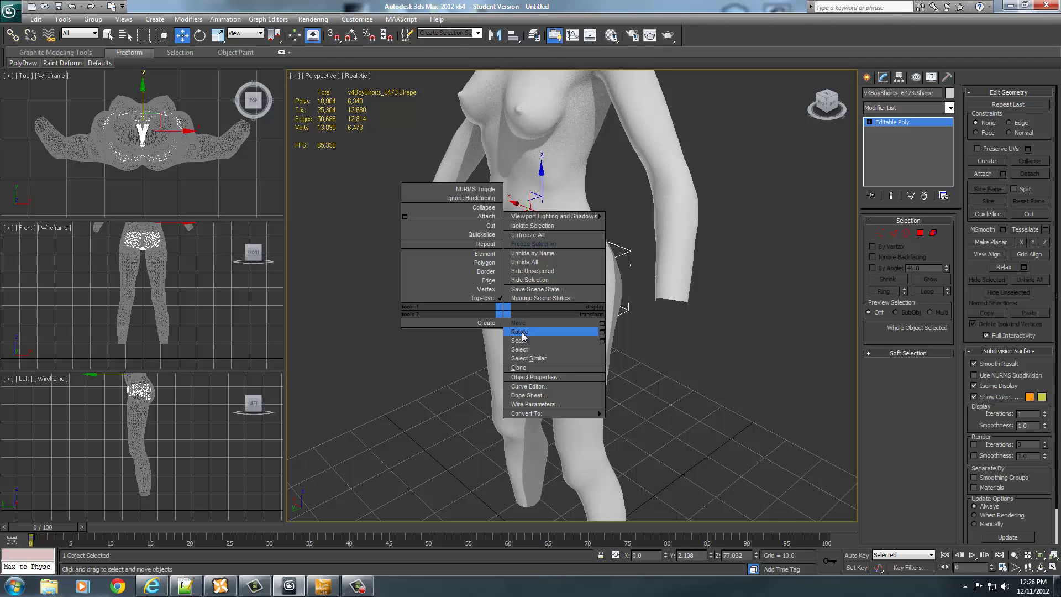
pyautogui.click(525, 333)
pyautogui.keyDown('alt'); pyautogui.moveTo(556, 298); pyautogui.dragTo(546, 213, button='middle'); pyautogui.keyUp('alt')
pyautogui.moveTo(551, 202); pyautogui.dragTo(545, 164)
pyautogui.rightClick(550, 303)
pyautogui.click(569, 317)
pyautogui.keyDown('alt'); pyautogui.moveTo(768, 261); pyautogui.dragTo(652, 253, button='middle'); pyautogui.keyUp('alt')
pyautogui.moveTo(503, 196); pyautogui.dragTo(512, 202)
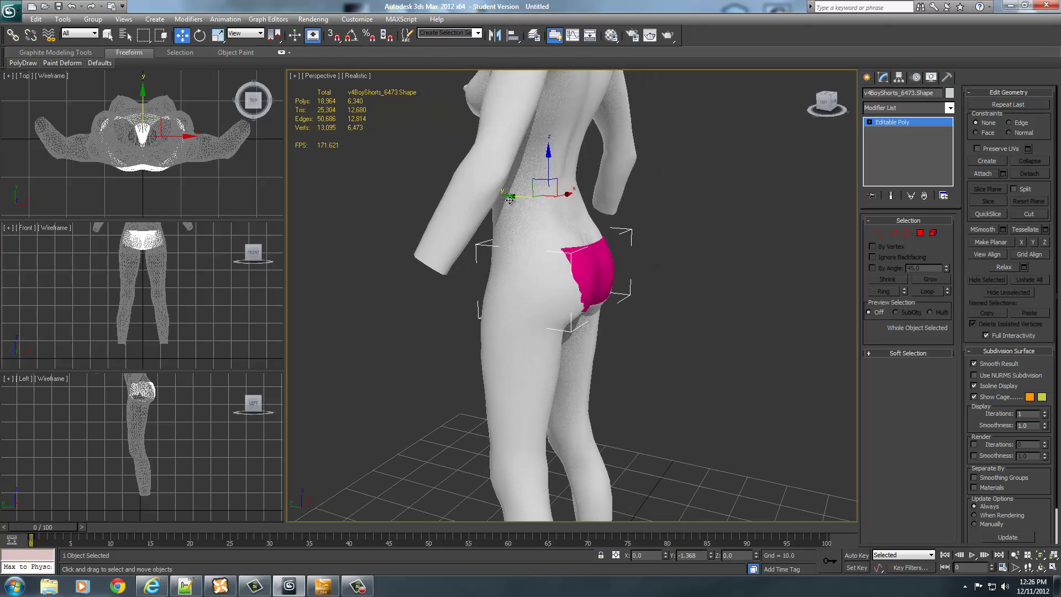
pyautogui.keyDown('alt'); pyautogui.moveTo(511, 296); pyautogui.dragTo(584, 297, button='middle'); pyautogui.keyUp('alt')
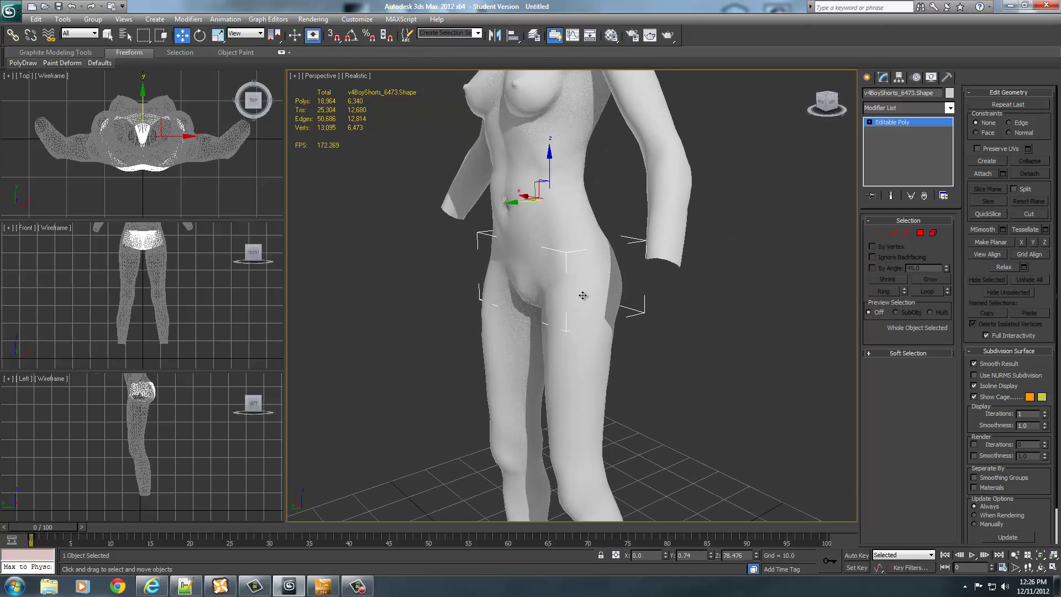
pyautogui.moveTo(511, 203)
pyautogui.mouseDown()
pyautogui.moveTo(496, 211)
pyautogui.moveTo(504, 206)
pyautogui.mouseUp()
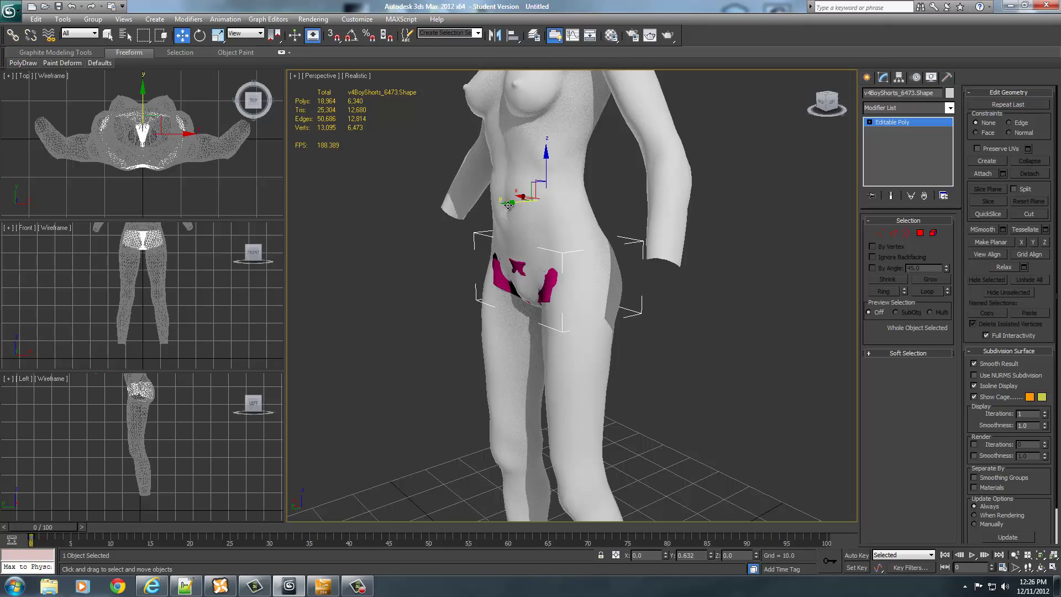
pyautogui.keyDown('alt'); pyautogui.moveTo(714, 302); pyautogui.dragTo(746, 304, button='middle'); pyautogui.keyUp('alt')
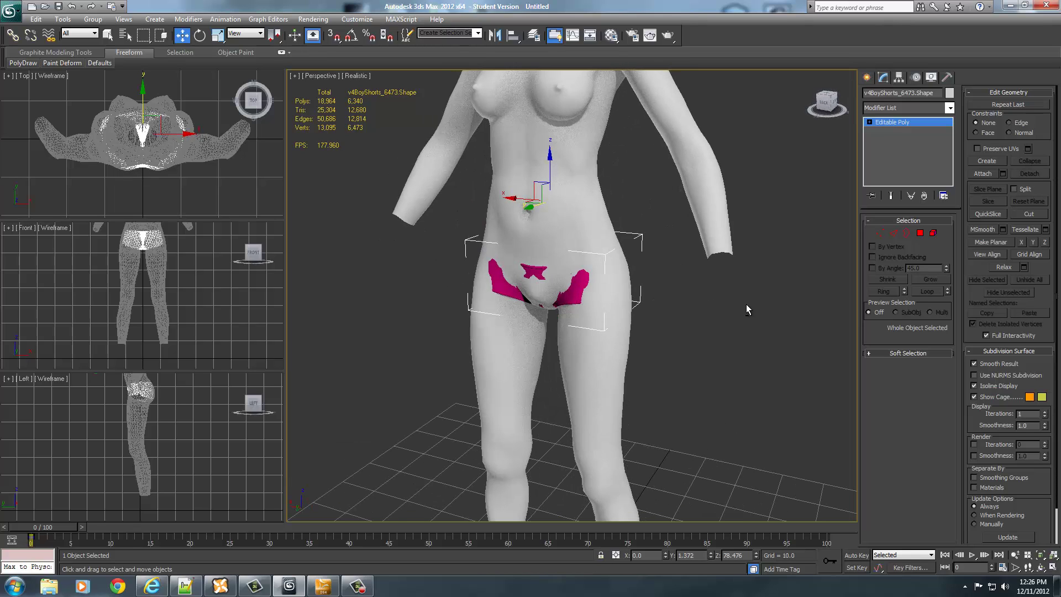
pyautogui.moveTo(611, 327); pyautogui.dragTo(611, 344, button='middle')
# Scale the boy shorts wider along the X axis to about 72.7 percent
pyautogui.rightClick(545, 258)
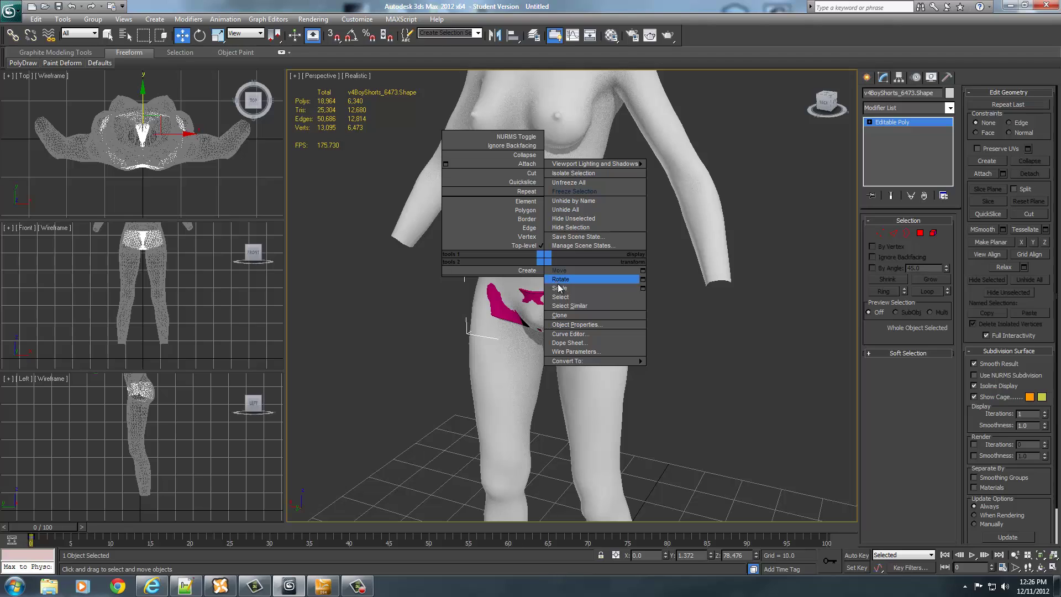
pyautogui.click(558, 288)
pyautogui.keyDown('alt'); pyautogui.moveTo(558, 288); pyautogui.dragTo(504, 232, button='middle'); pyautogui.keyUp('alt')
pyautogui.moveTo(504, 232); pyautogui.dragTo(576, 328)
pyautogui.moveTo(575, 327)
pyautogui.keyDown('alt'); pyautogui.mouseDown(button='middle')
pyautogui.moveTo(598, 348)
pyautogui.moveTo(571, 330)
pyautogui.mouseUp(button='middle'); pyautogui.keyUp('alt')
pyautogui.scroll(3, 575, 330)
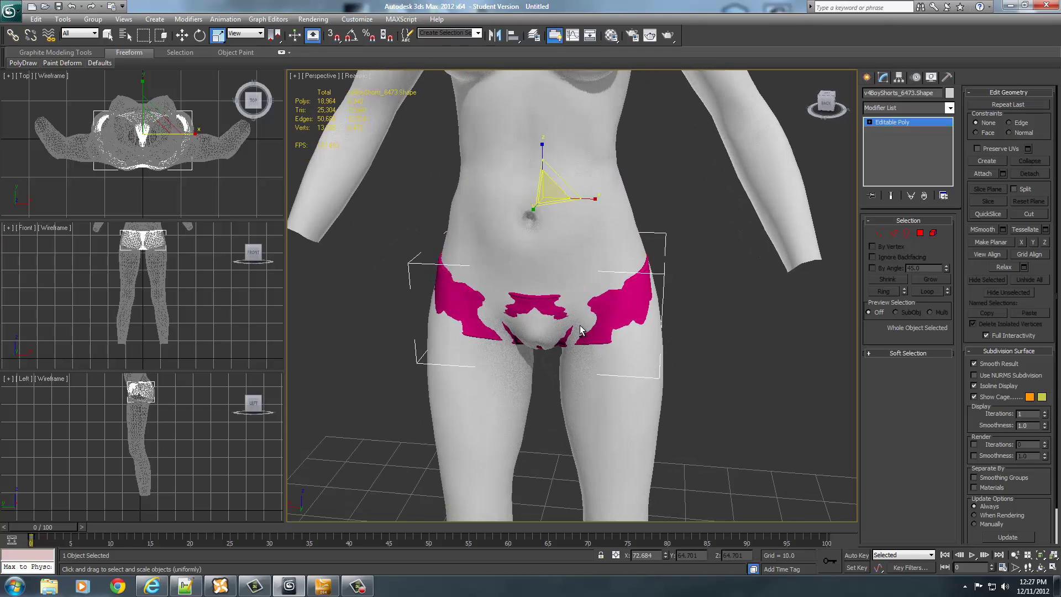
# Enter vertex-level editing on the boy shorts
pyautogui.rightClick(548, 267)
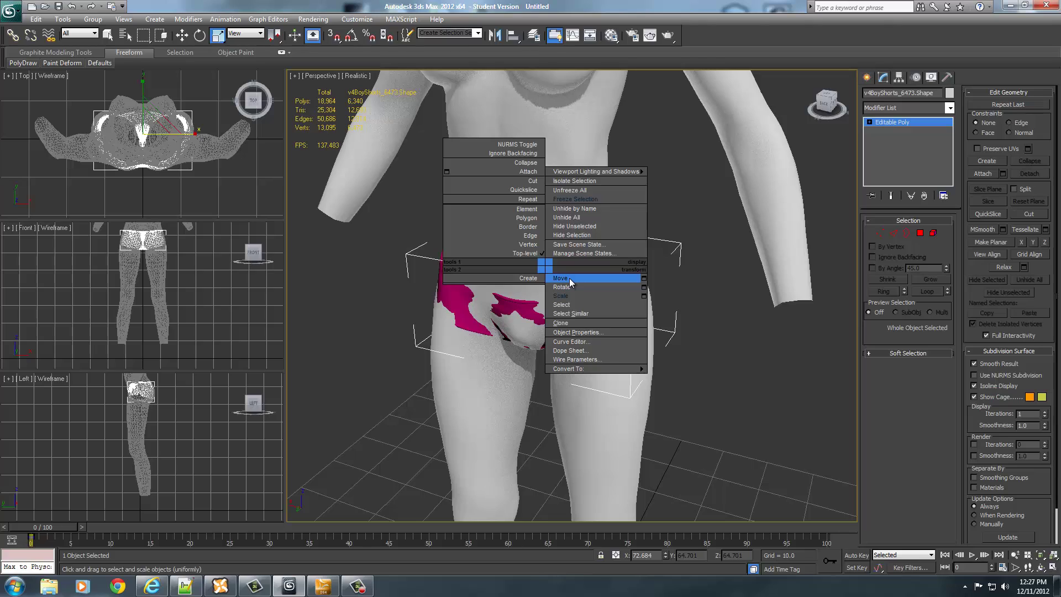
pyautogui.click(569, 289)
pyautogui.rightClick(566, 288)
pyautogui.click(585, 304)
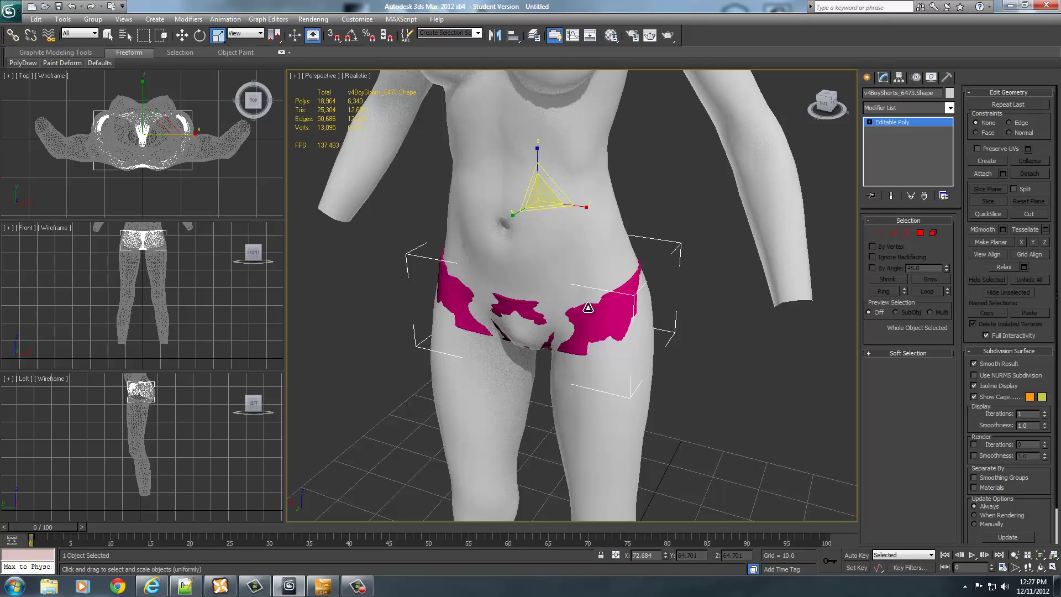
pyautogui.click(877, 234)
pyautogui.keyDown('alt'); pyautogui.moveTo(701, 337); pyautogui.dragTo(692, 362, button='middle'); pyautogui.keyUp('alt')
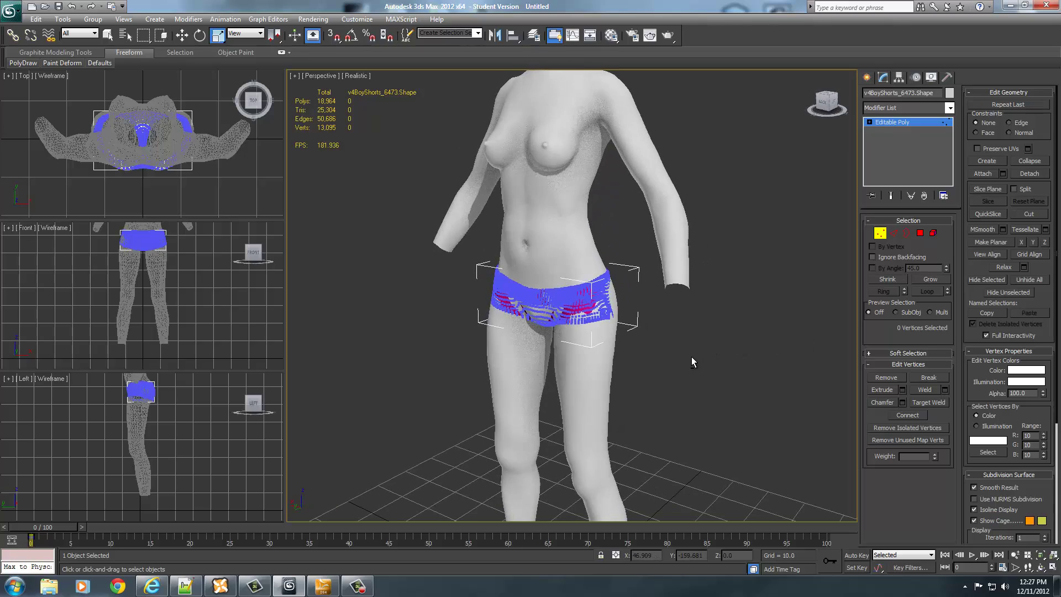
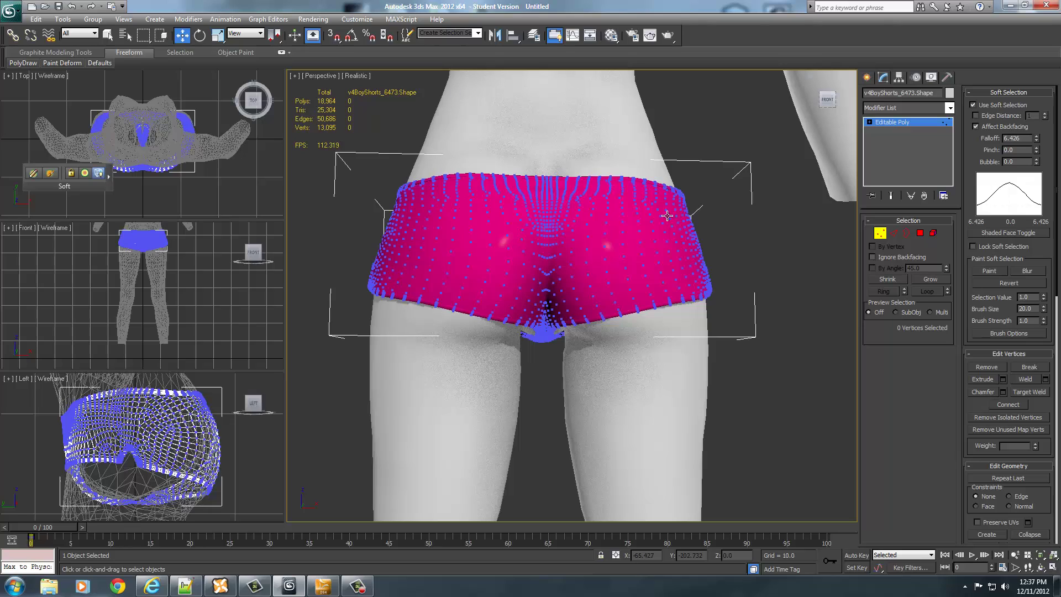
# Examine how the reshaped boy shorts sit on the body from the back and the front
pyautogui.scroll(3, 649, 288)
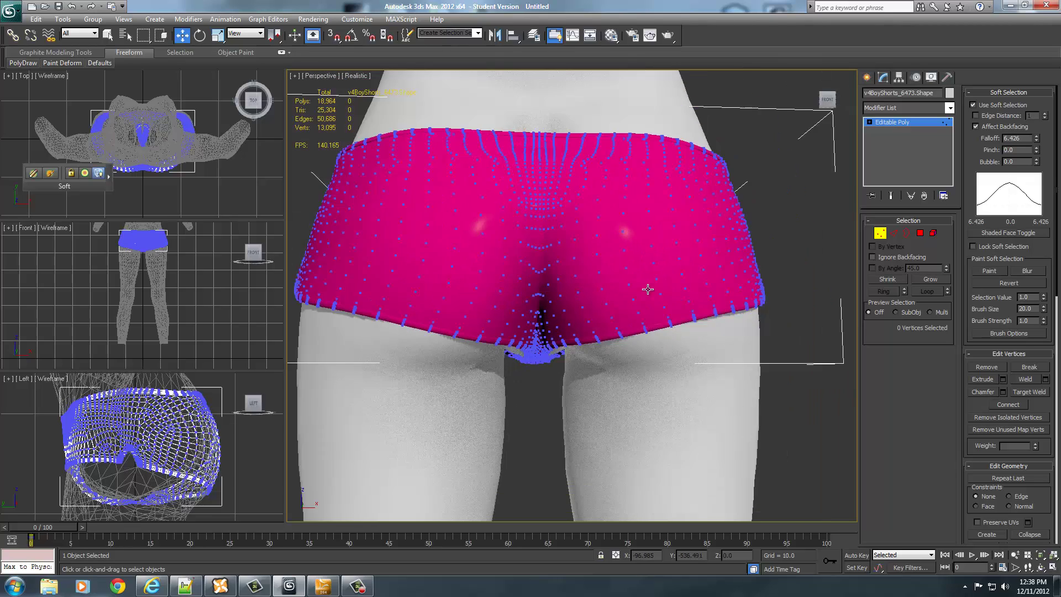
pyautogui.scroll(-2, 644, 289)
pyautogui.moveTo(827, 102); pyautogui.dragTo(642, 111)
pyautogui.scroll(2, 646, 111)
pyautogui.keyDown('alt'); pyautogui.moveTo(652, 115); pyautogui.dragTo(618, 127, button='middle'); pyautogui.keyUp('alt')
pyautogui.scroll(-4, 617, 126)
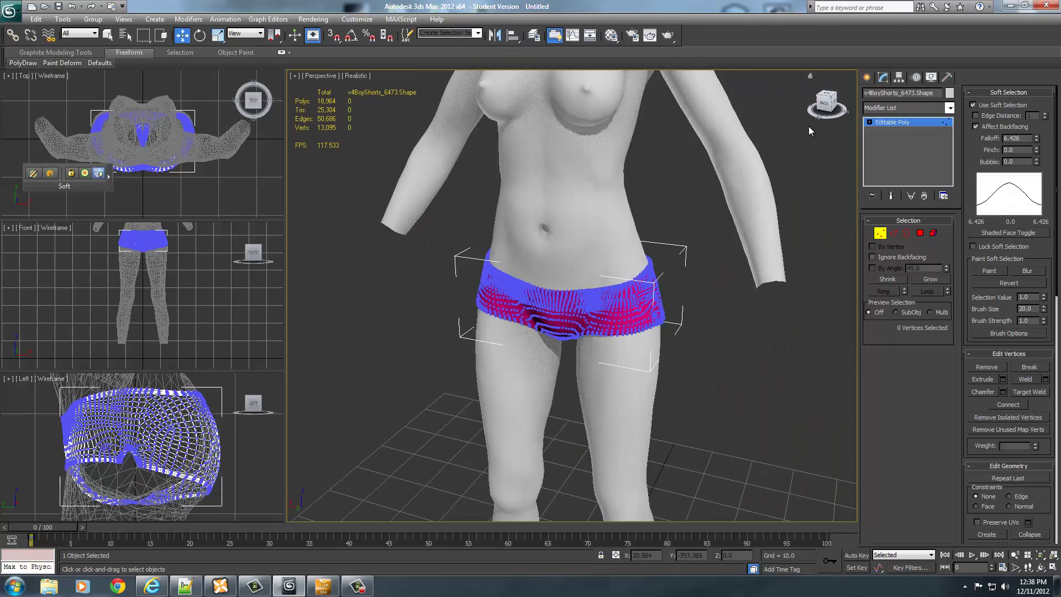
# Switch to DAZ Studio, try a small rotation of the whole Victoria 4 figure and undo it
pyautogui.click(323, 586)
pyautogui.click(545, 343)
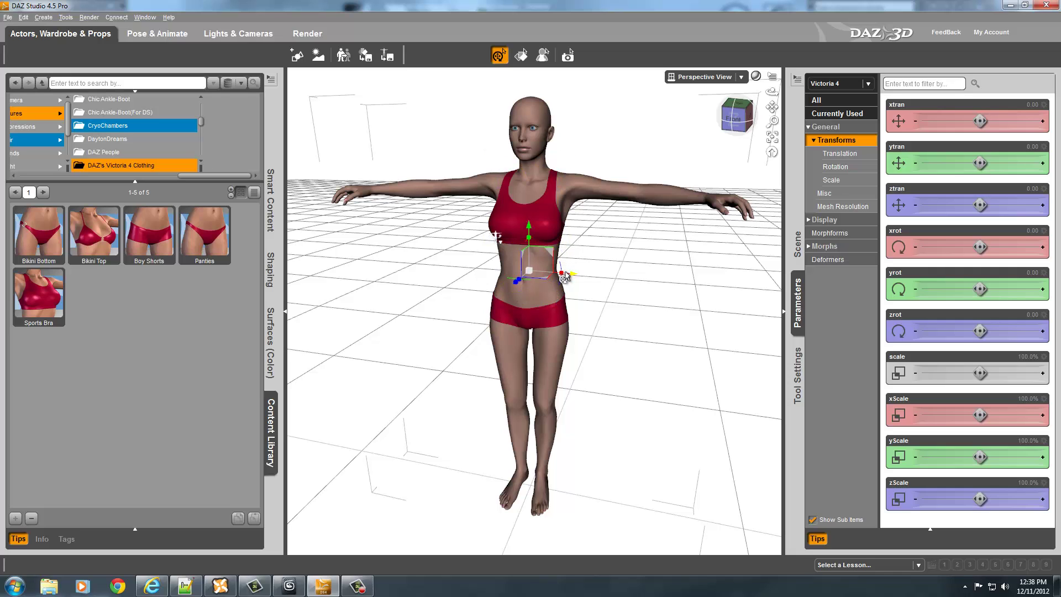
pyautogui.moveTo(567, 271); pyautogui.dragTo(560, 270)
pyautogui.hotkey('ctrl', 'z')
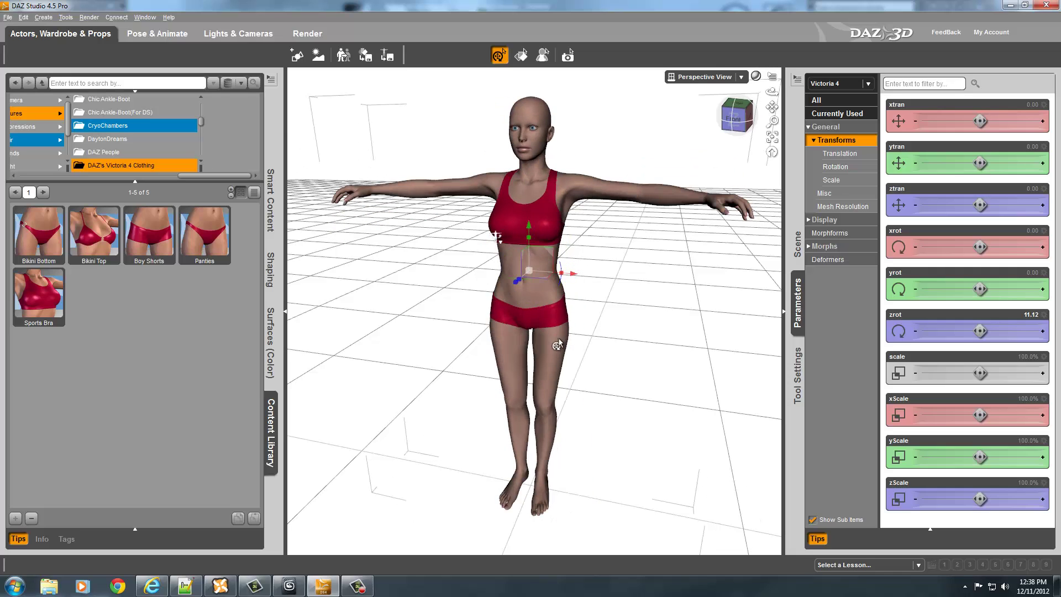
# Select Victoria 4's left thigh and set its side-side rotation to 7.92 to swing the leg outward
pyautogui.click(558, 346)
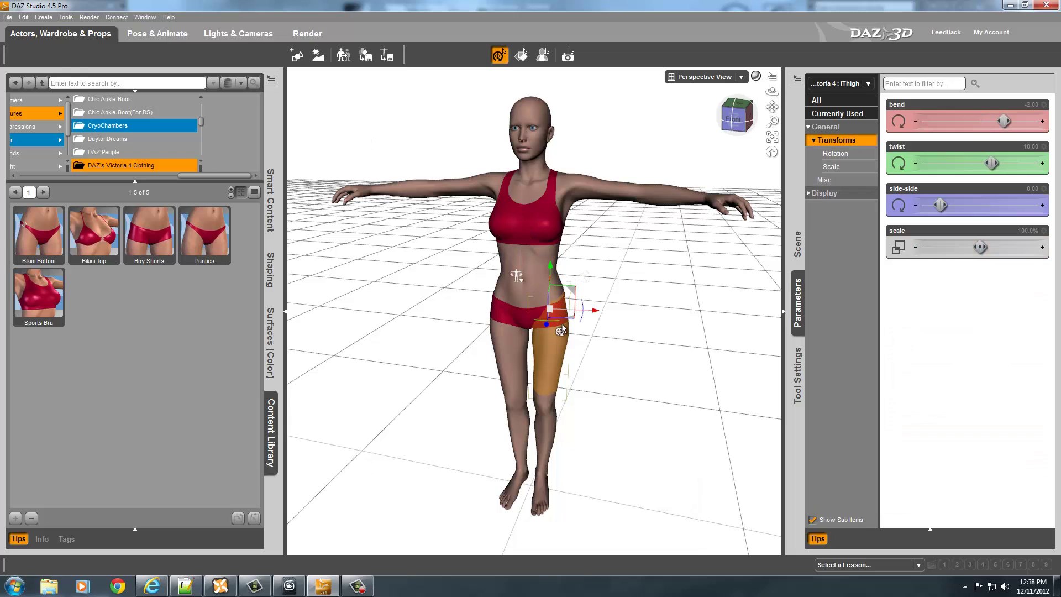
pyautogui.moveTo(584, 311); pyautogui.dragTo(585, 310)
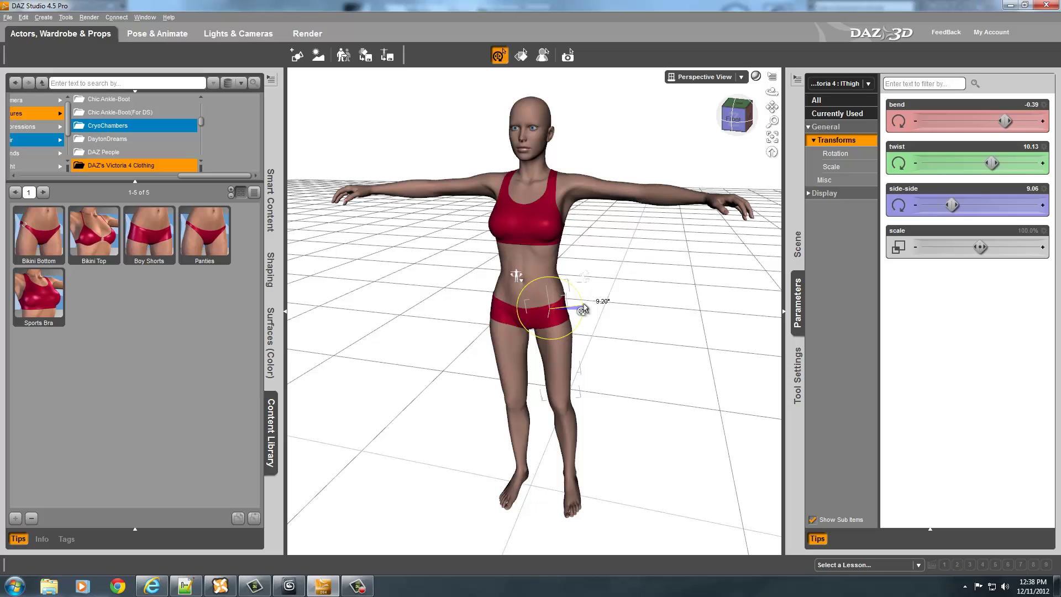
pyautogui.moveTo(585, 310); pyautogui.dragTo(586, 311)
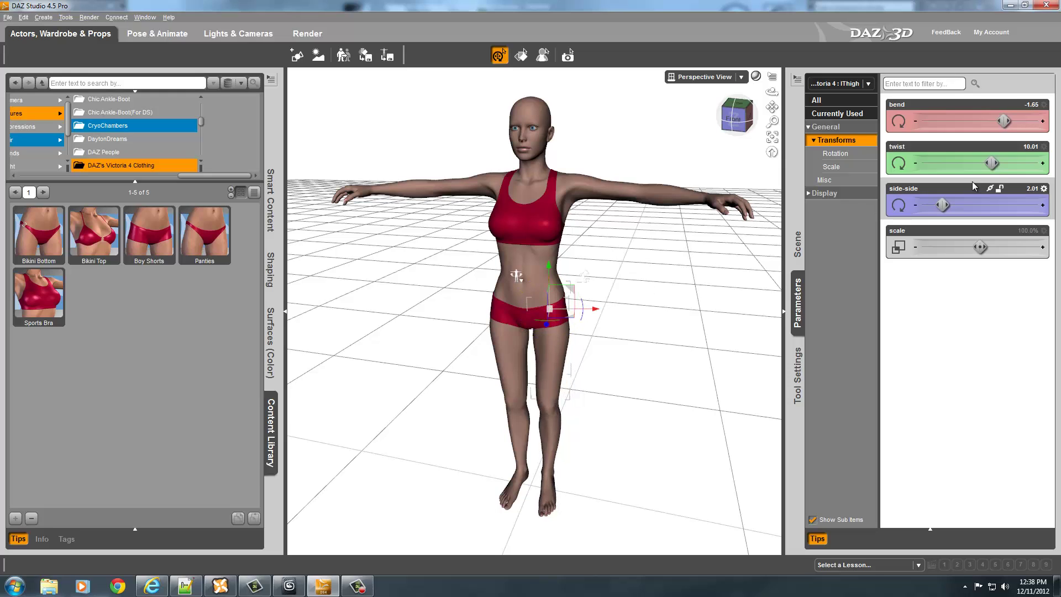
pyautogui.hotkey('ctrl', 'z')
pyautogui.moveTo(941, 205); pyautogui.dragTo(951, 205)
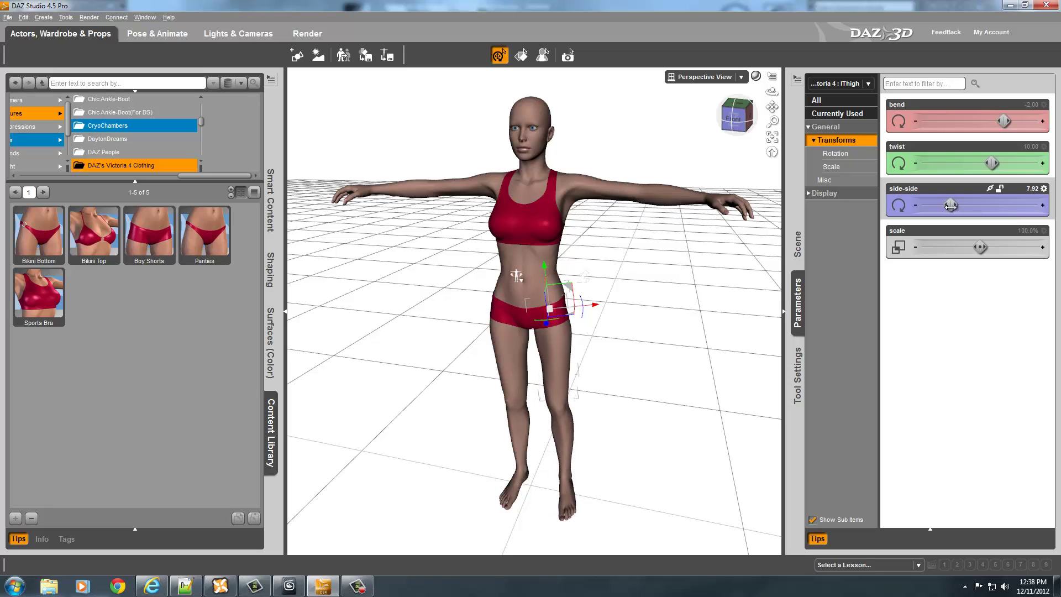
pyautogui.click(1029, 189)
# Select the right thigh and set its side-side rotation to -7.92 to mirror the left leg
pyautogui.click(504, 319)
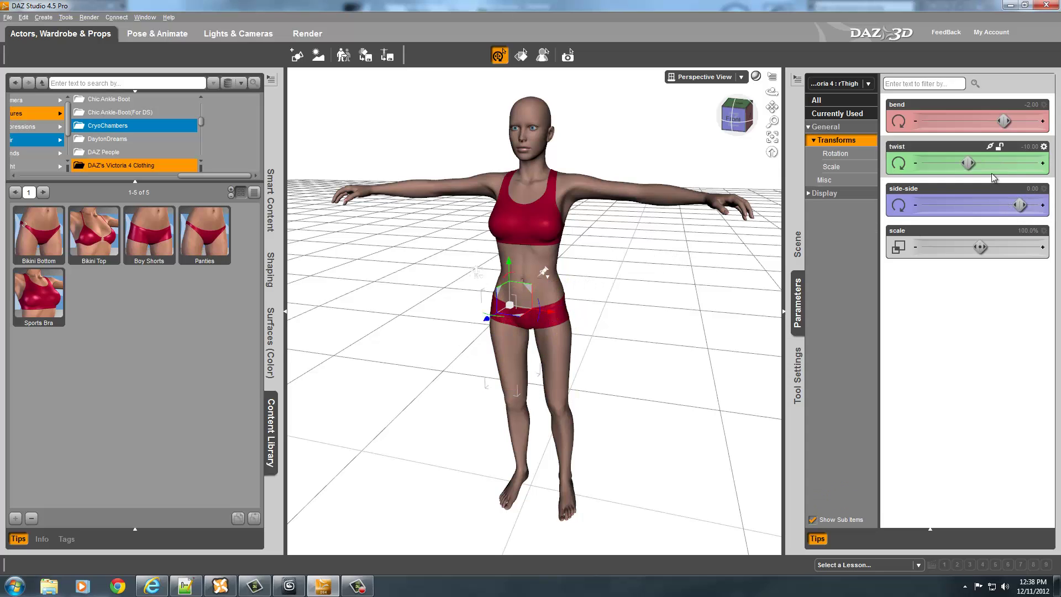
pyautogui.moveTo(1020, 205)
pyautogui.mouseDown()
pyautogui.moveTo(1010, 205)
pyautogui.moveTo(1023, 189)
pyautogui.mouseUp()
pyautogui.click(1031, 188)
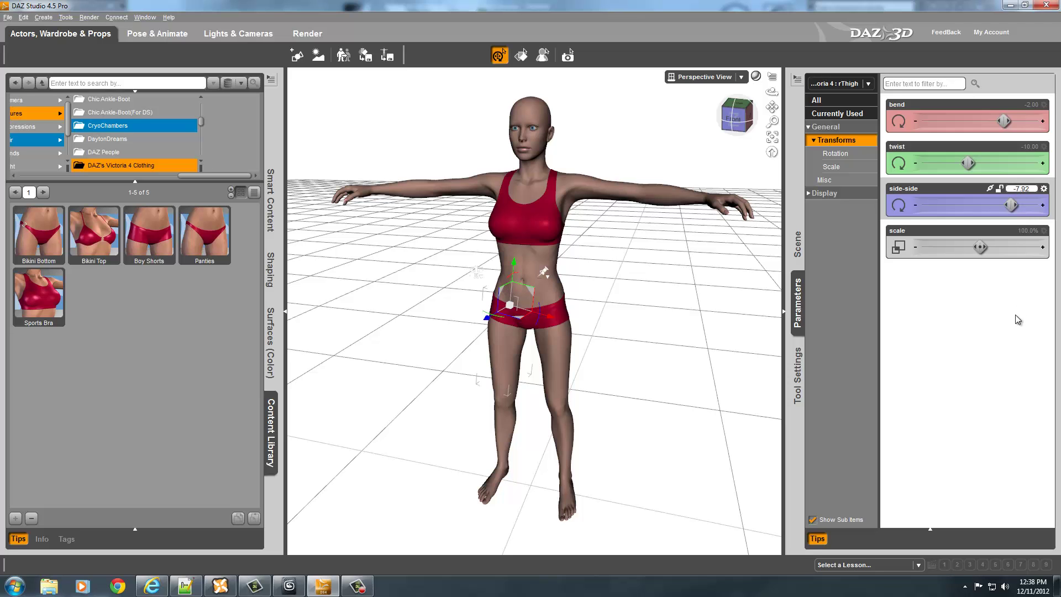
pyautogui.press('Return')
# Examine the fit of the boy shorts on the posed figure from the front, back and side
pyautogui.moveTo(741, 123); pyautogui.dragTo(641, 166)
pyautogui.scroll(5, 618, 256)
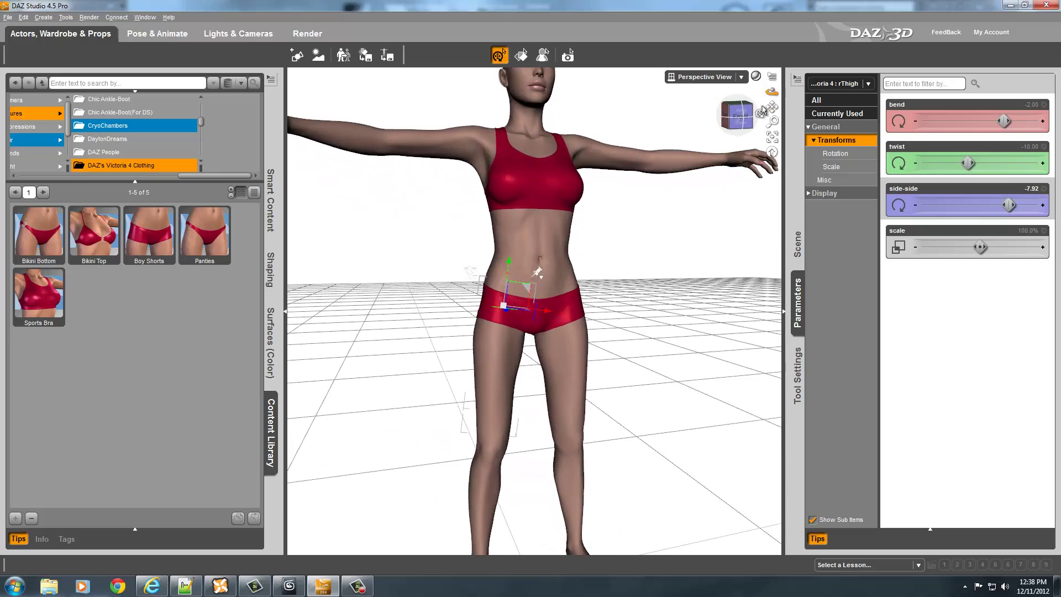
pyautogui.moveTo(743, 116); pyautogui.dragTo(703, 118)
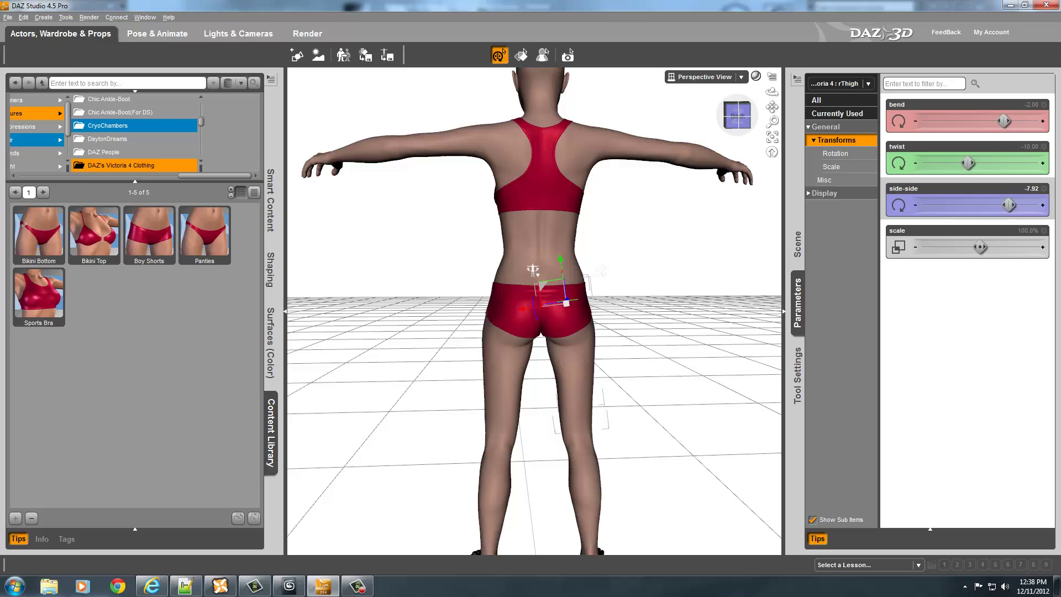
pyautogui.scroll(5, 569, 254)
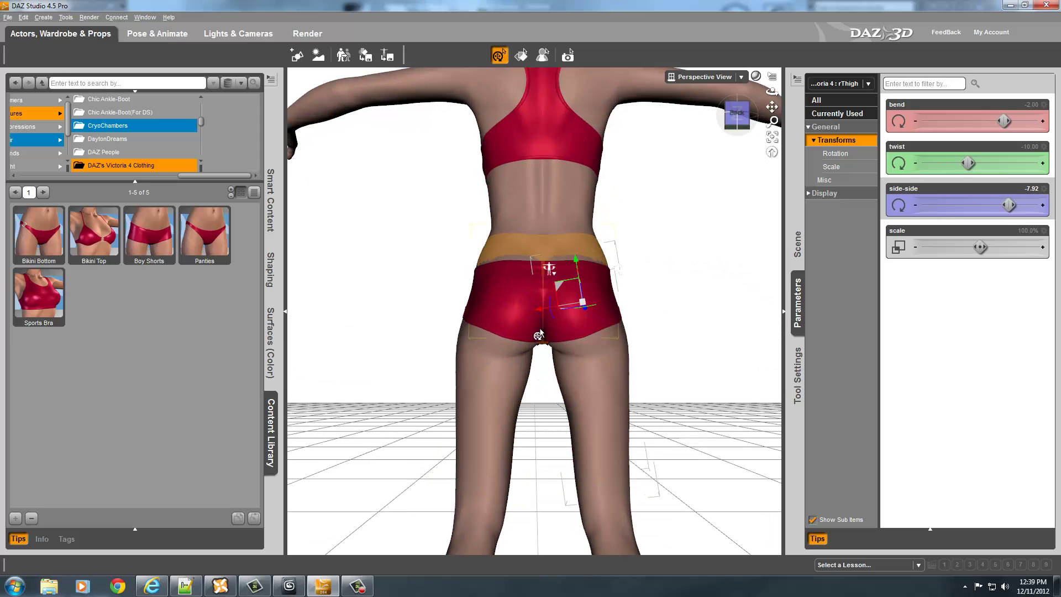
pyautogui.moveTo(735, 113); pyautogui.dragTo(721, 114)
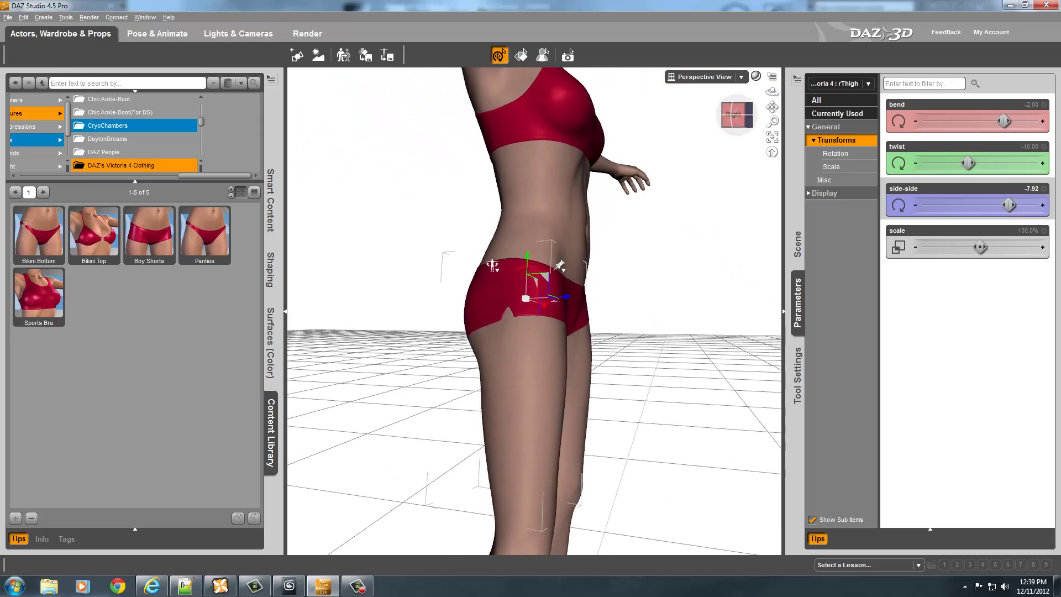
pyautogui.click(738, 116)
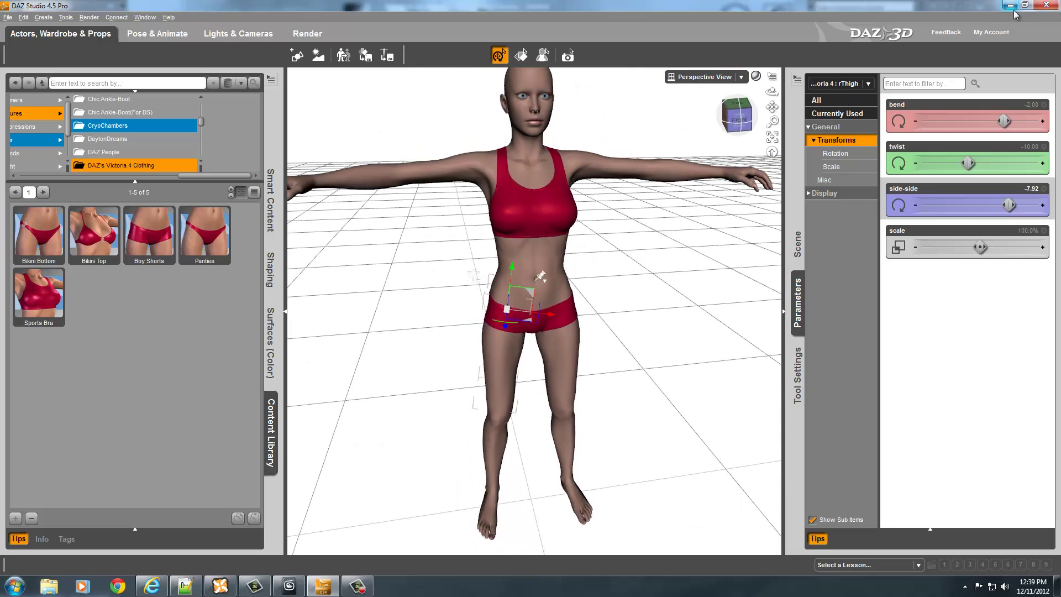
# Switch back to 3ds Max and select the vertex at the centre of the shorts' rear crease, just above the crotch, with soft selection
pyautogui.click(1011, 7)
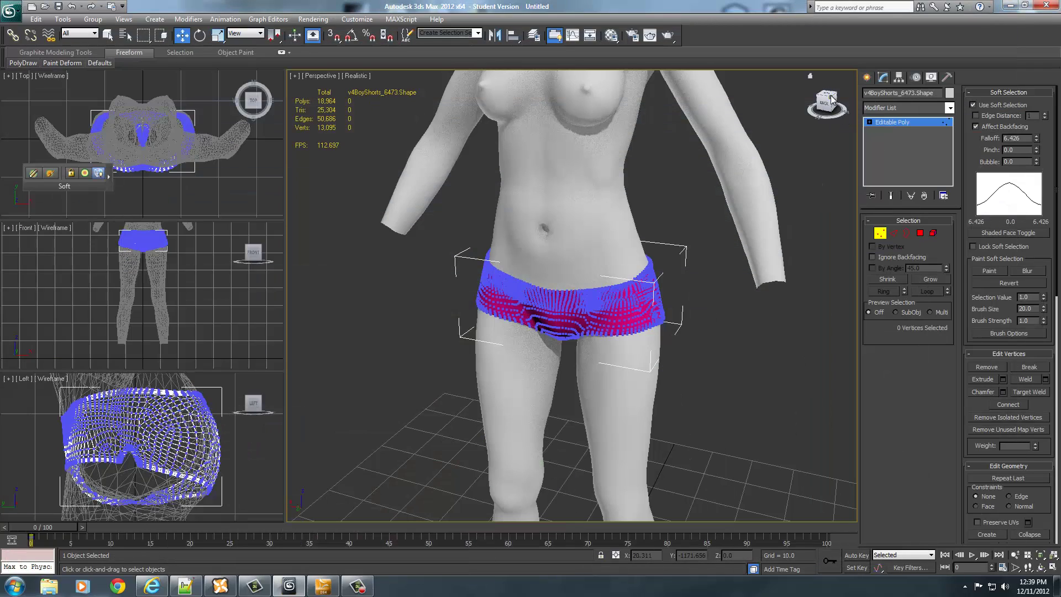
pyautogui.moveTo(824, 98)
pyautogui.mouseDown()
pyautogui.moveTo(848, 100)
pyautogui.moveTo(827, 97)
pyautogui.mouseUp()
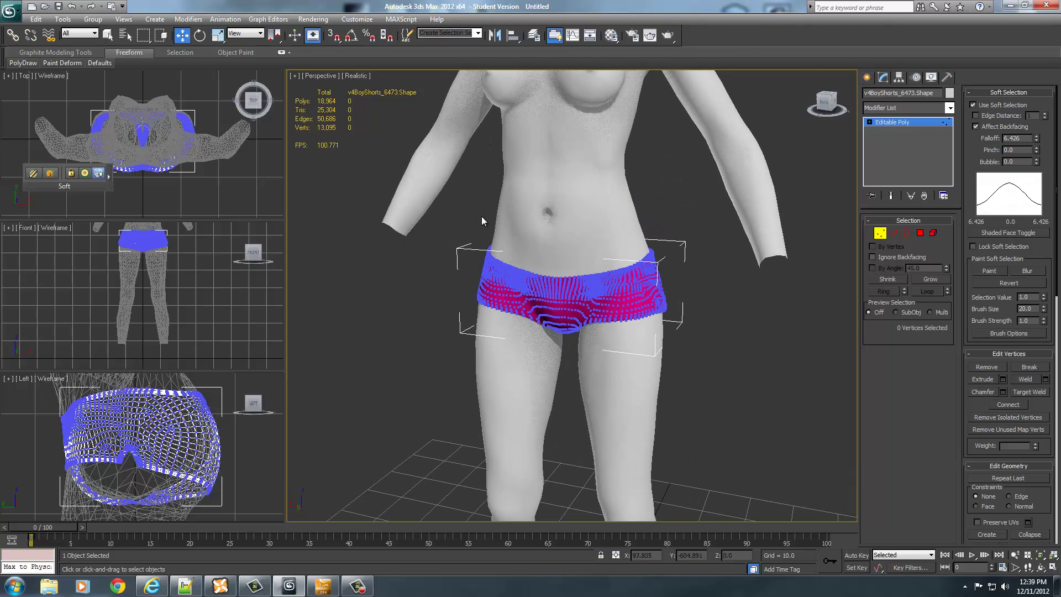
pyautogui.scroll(3, 721, 317)
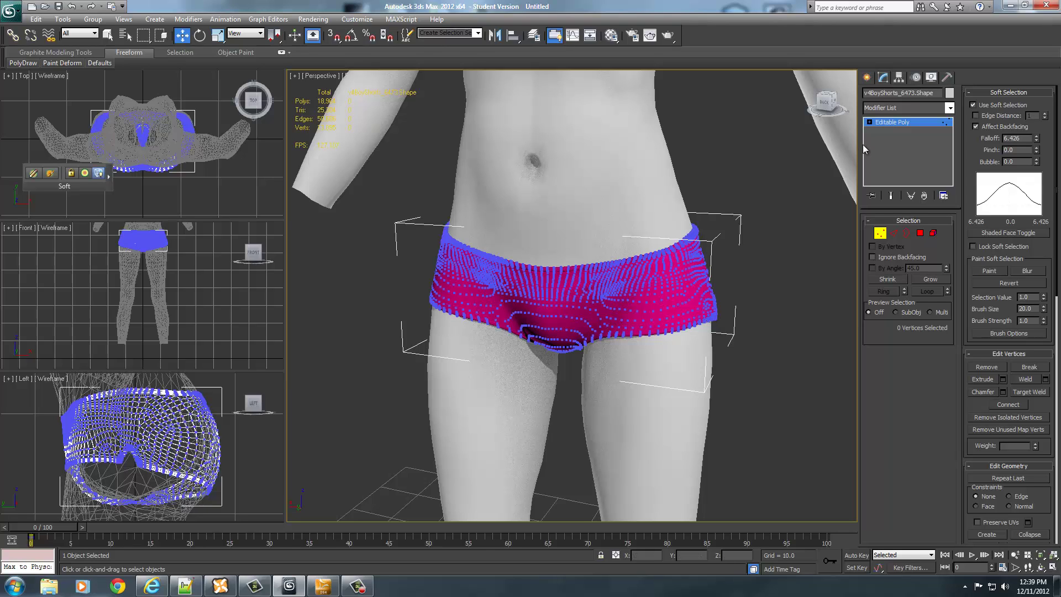
pyautogui.moveTo(827, 100); pyautogui.dragTo(537, 321)
pyautogui.scroll(-3, 538, 321)
pyautogui.scroll(8, 536, 323)
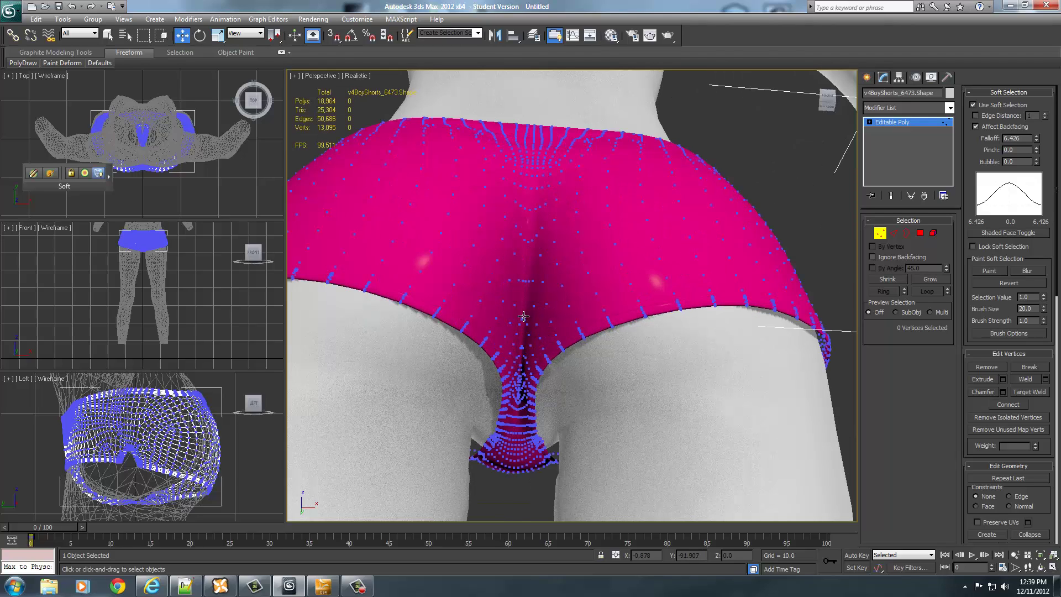
pyautogui.click(524, 320)
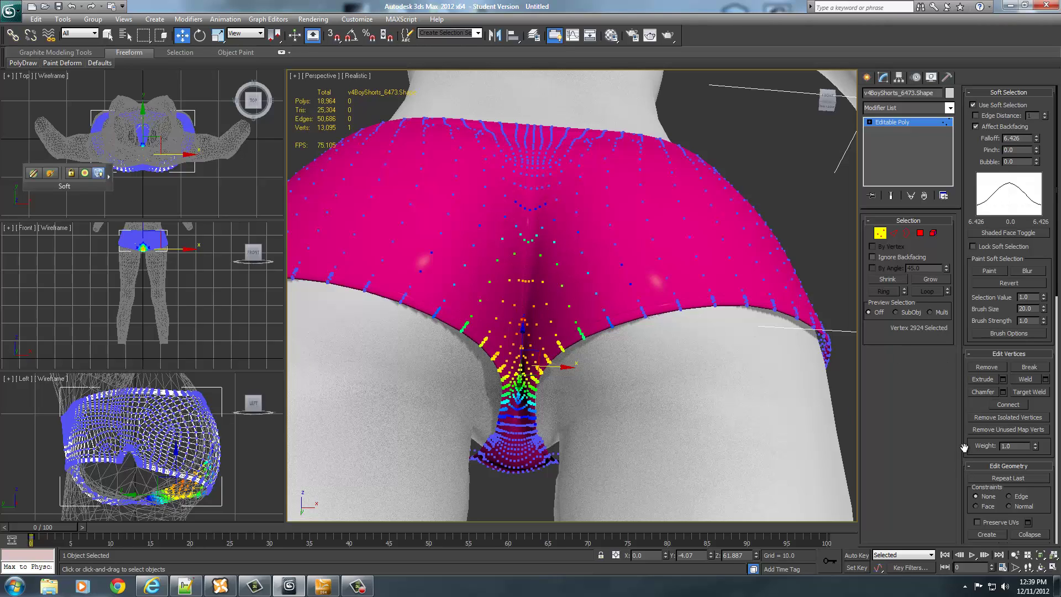
# Locate the Relax option for the selected vertices and examine the rear crease and underside of the shorts
pyautogui.moveTo(967, 450); pyautogui.dragTo(966, 332)
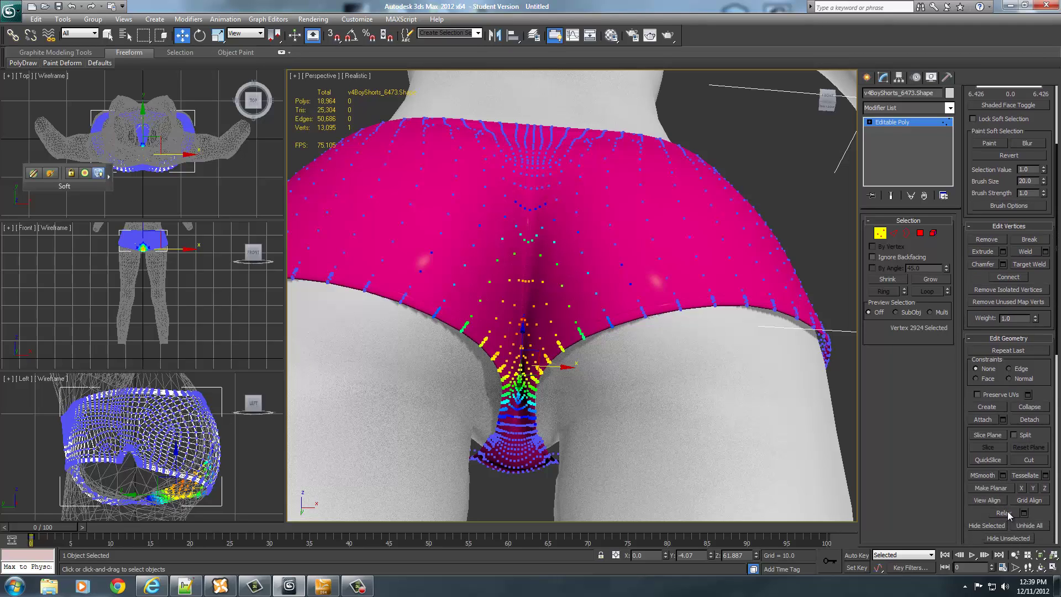
pyautogui.scroll(5, 624, 388)
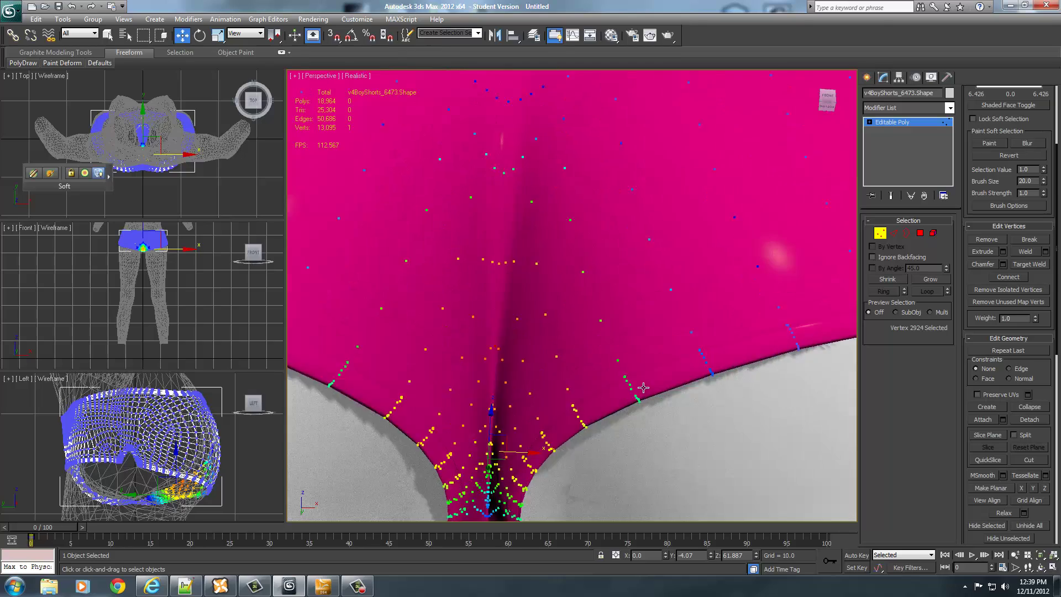
pyautogui.scroll(-3, 534, 418)
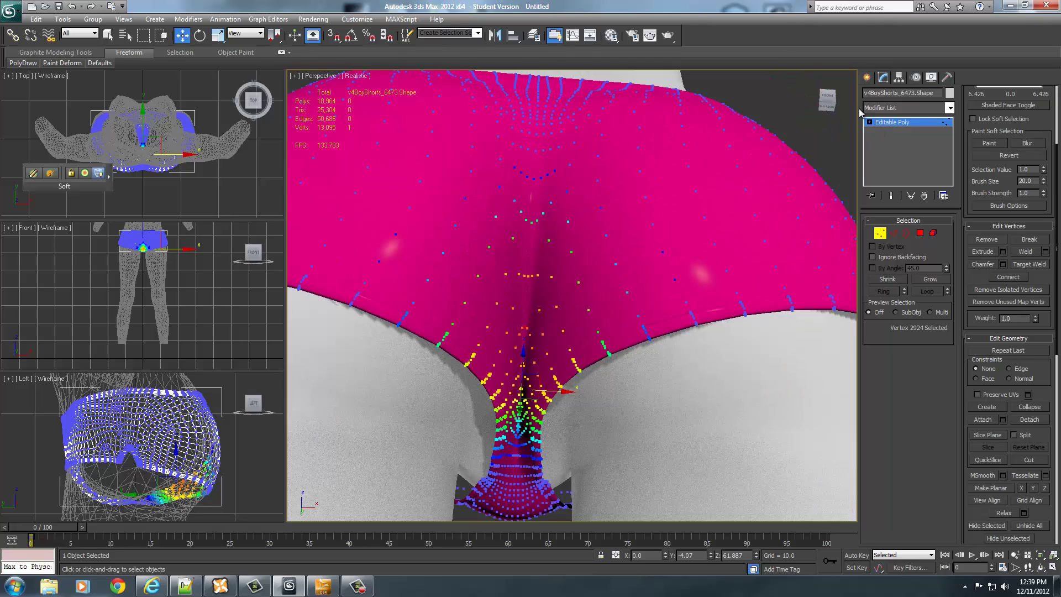
pyautogui.click(827, 98)
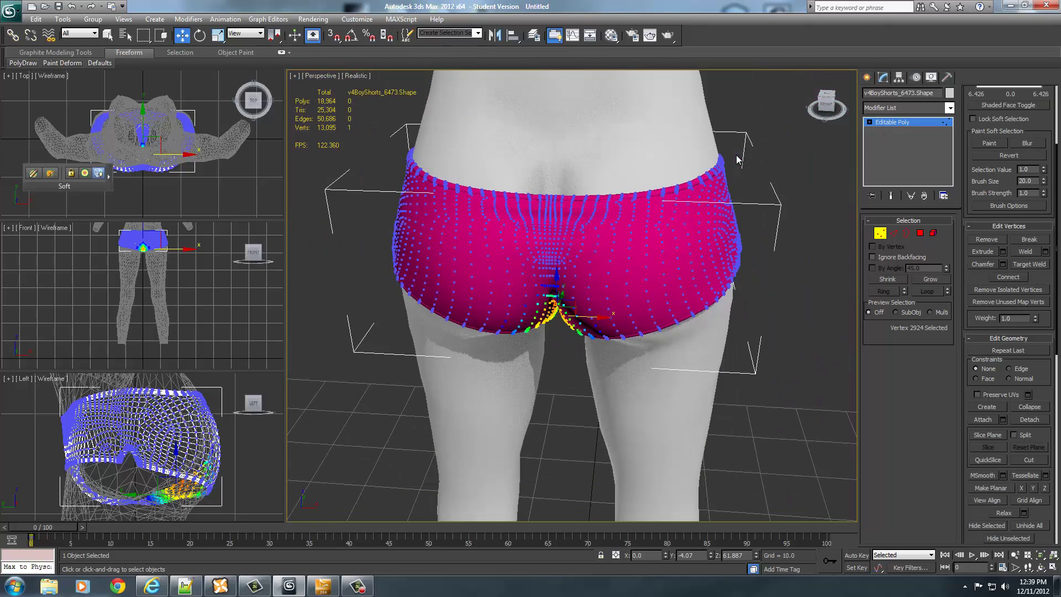
# Leave vertex editing on the boy shorts and convert them to an Editable Mesh
pyautogui.scroll(2, 736, 154)
pyautogui.click(880, 232)
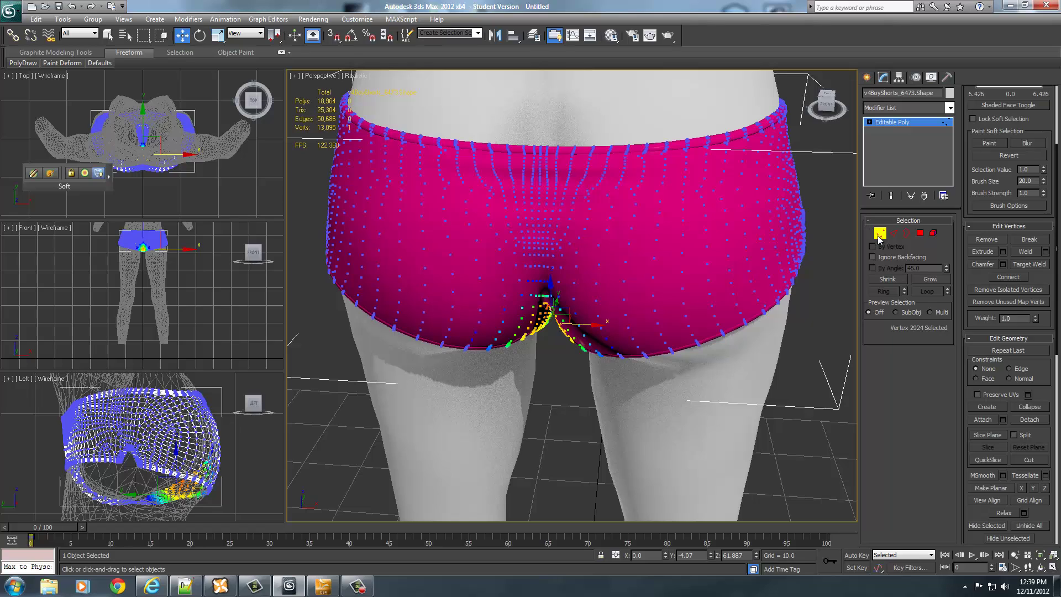
pyautogui.click(823, 103)
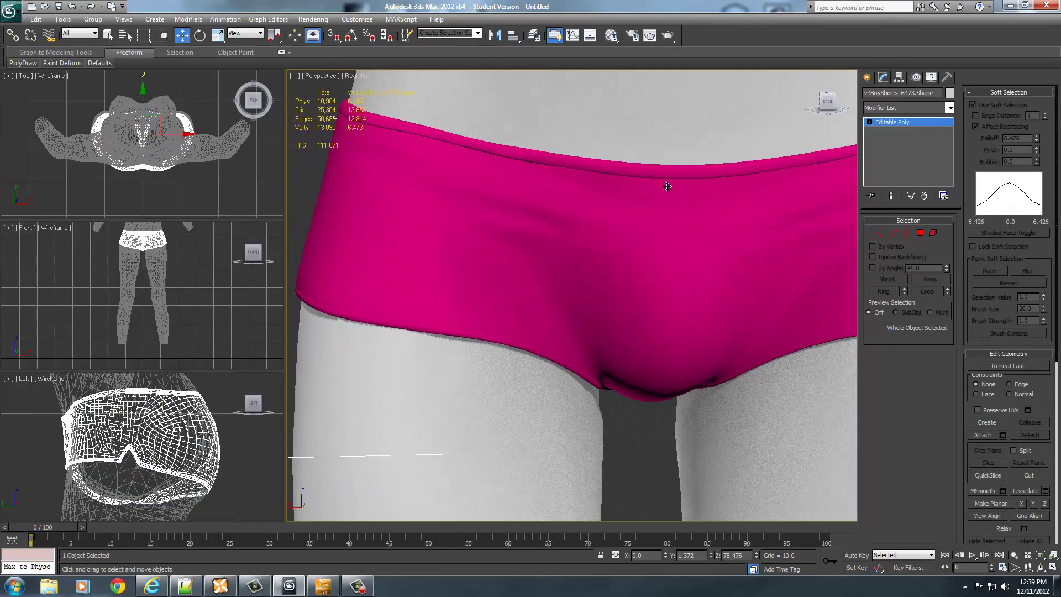
pyautogui.press('z')
pyautogui.moveTo(826, 101); pyautogui.dragTo(804, 101)
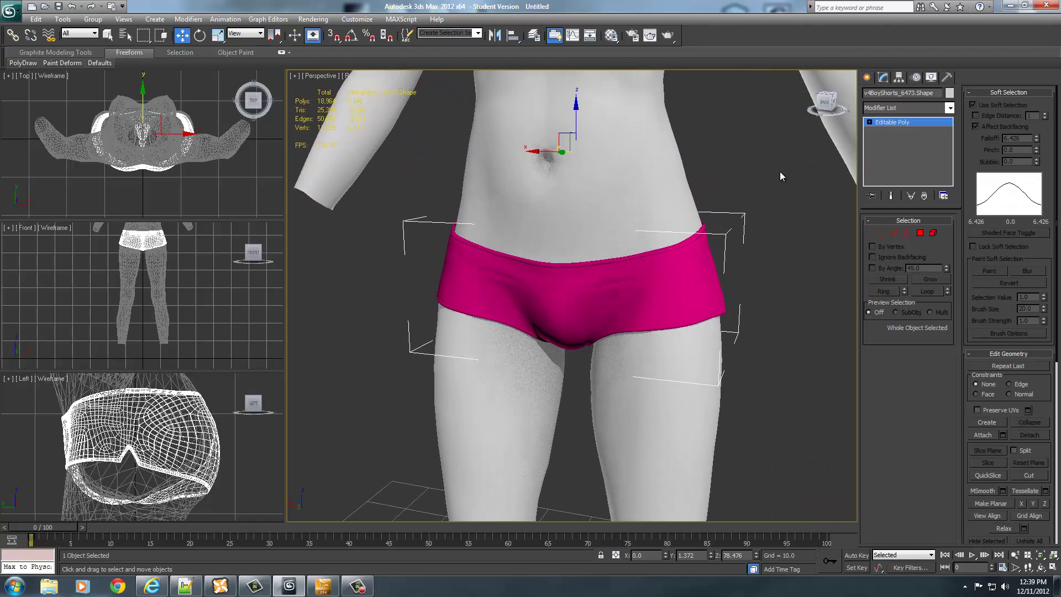
pyautogui.moveTo(774, 192); pyautogui.dragTo(759, 197, button='middle')
pyautogui.scroll(-3, 718, 214)
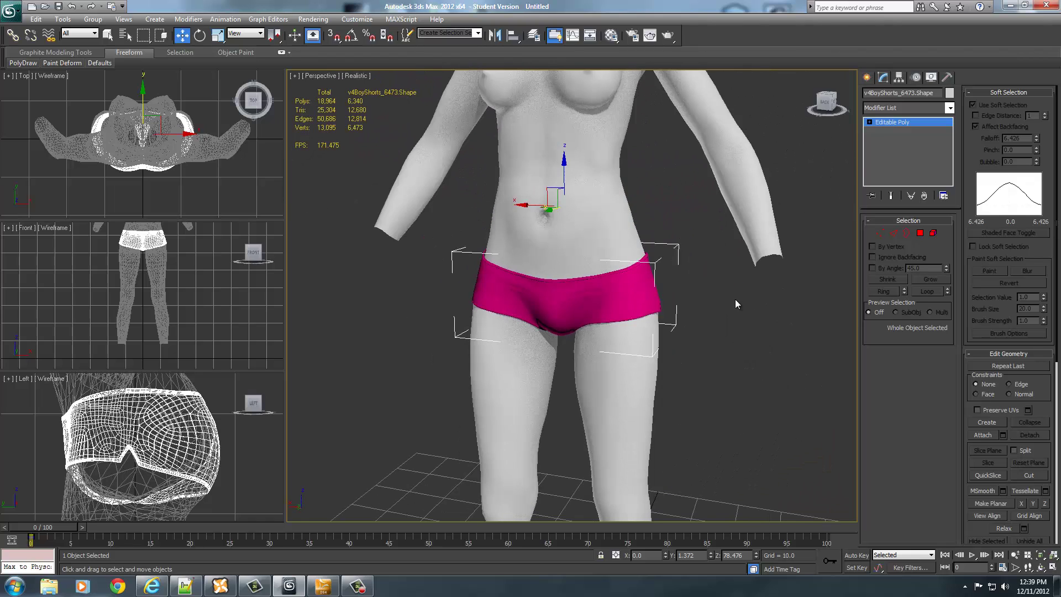
pyautogui.rightClick(591, 301)
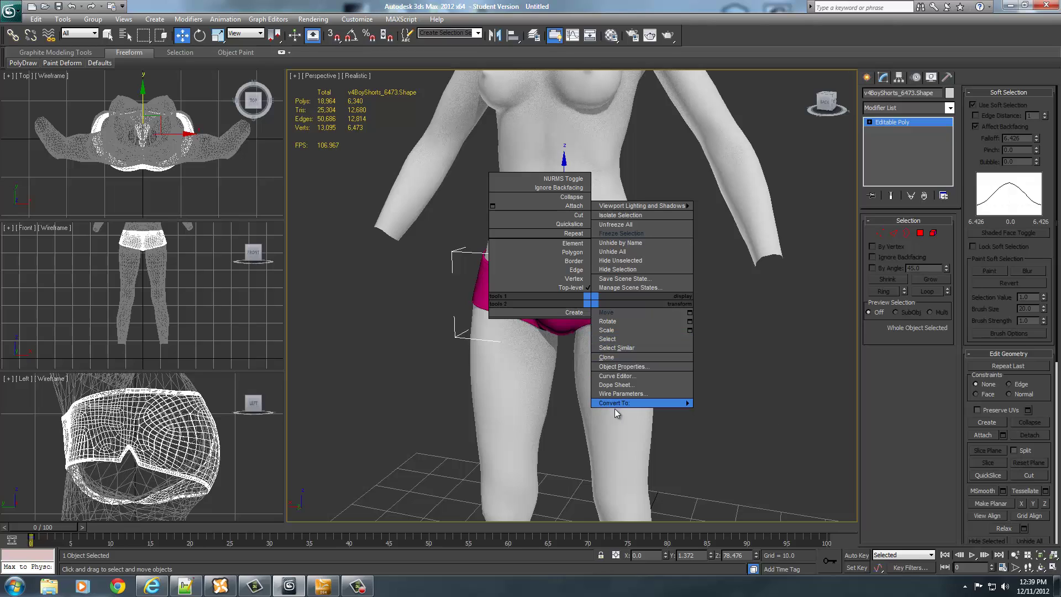
pyautogui.moveTo(615, 402)
pyautogui.click(733, 403)
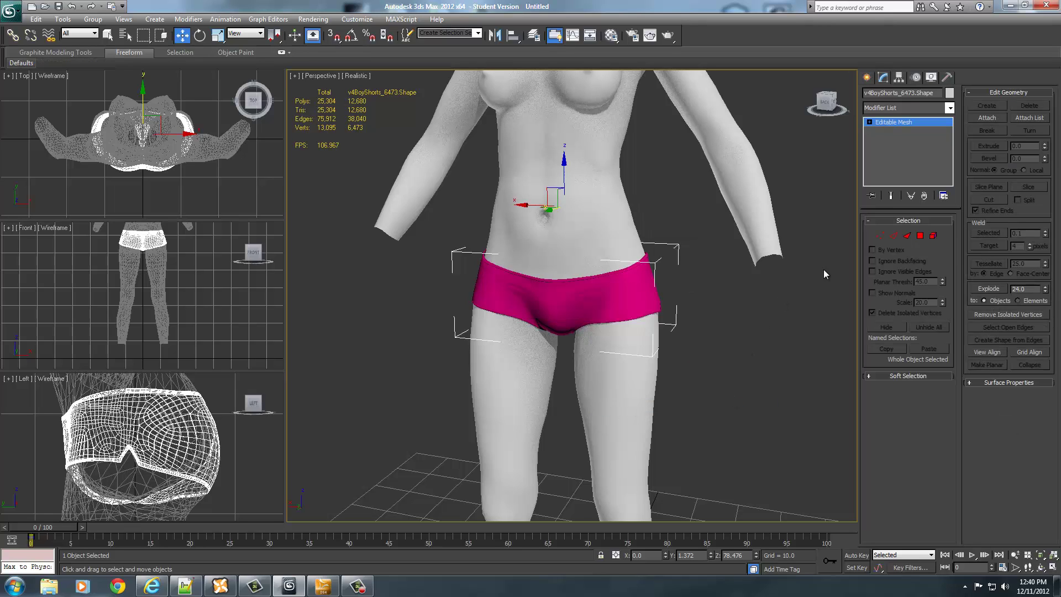
# Try to weld all vertices of the shorts with a weld threshold of 0.001, then leave vertex editing
pyautogui.click(877, 236)
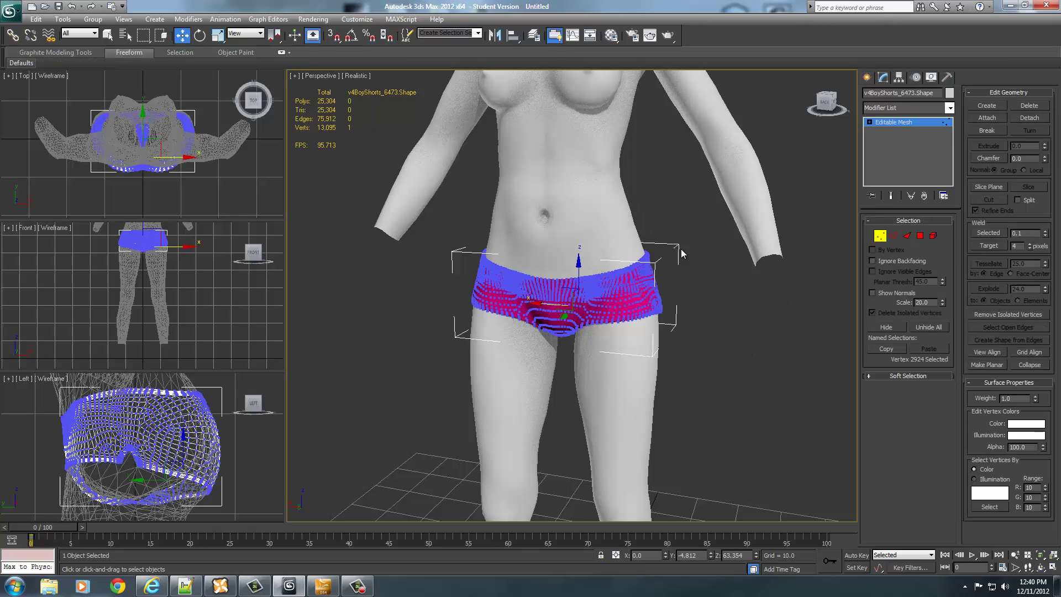
pyautogui.moveTo(805, 446); pyautogui.dragTo(807, 447)
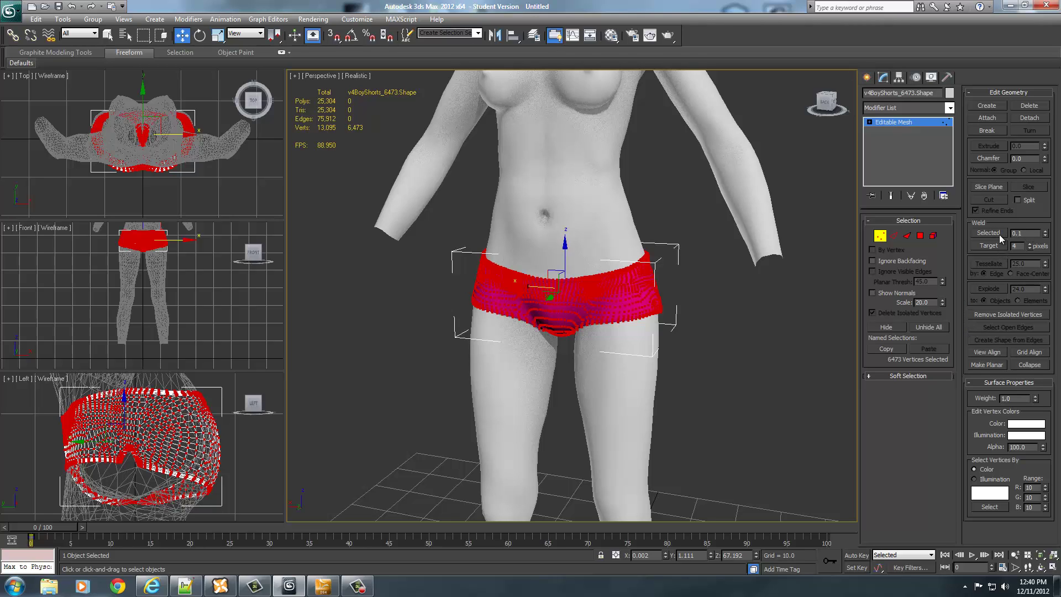
pyautogui.write('01')
pyautogui.click(989, 233)
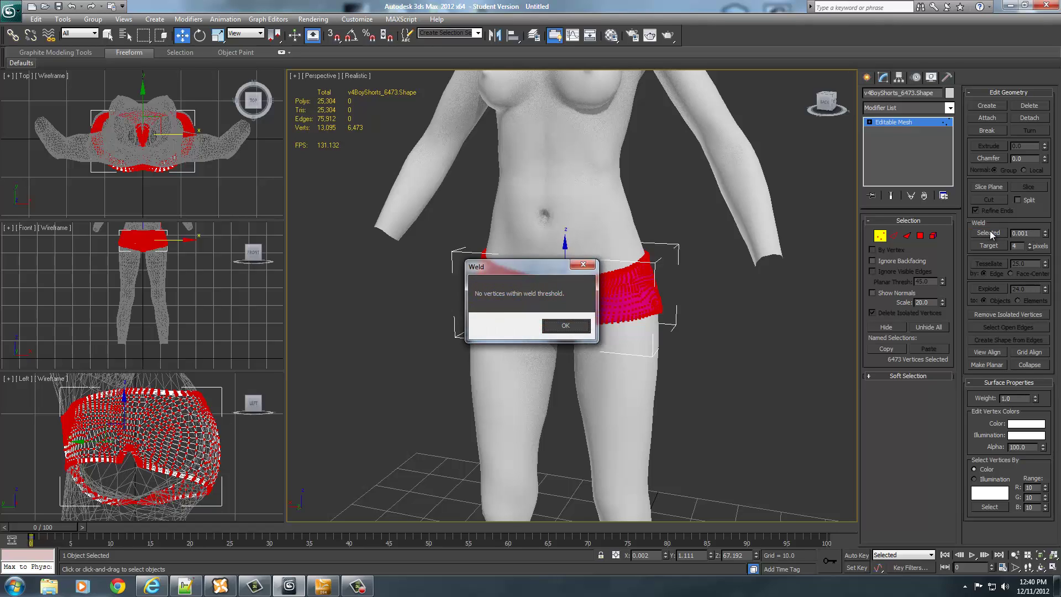
pyautogui.click(565, 326)
pyautogui.scroll(3, 689, 360)
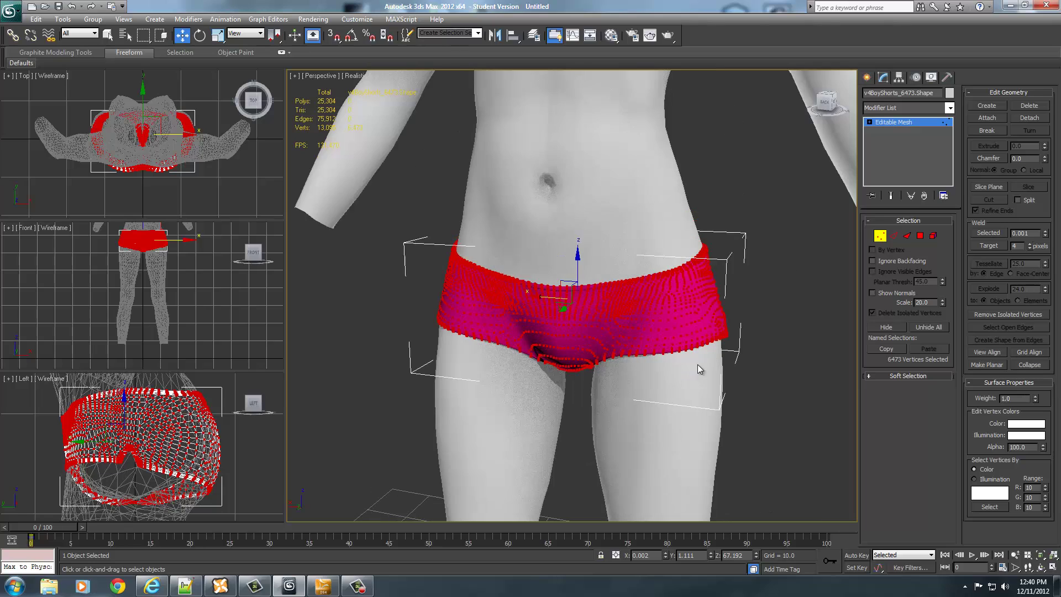
pyautogui.click(878, 236)
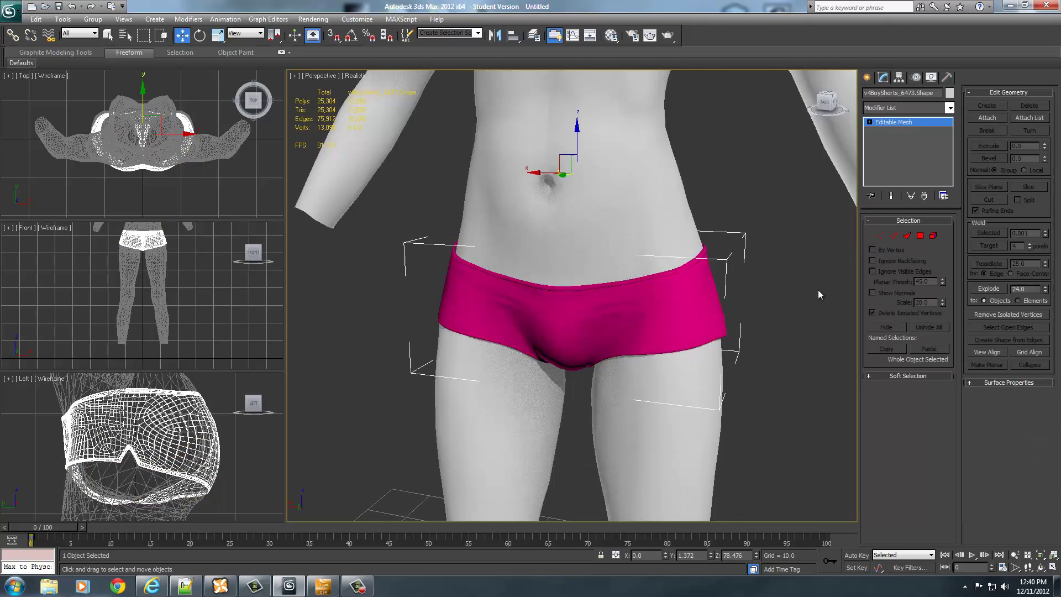
pyautogui.click(950, 108)
pyautogui.scroll(-10, 921, 334)
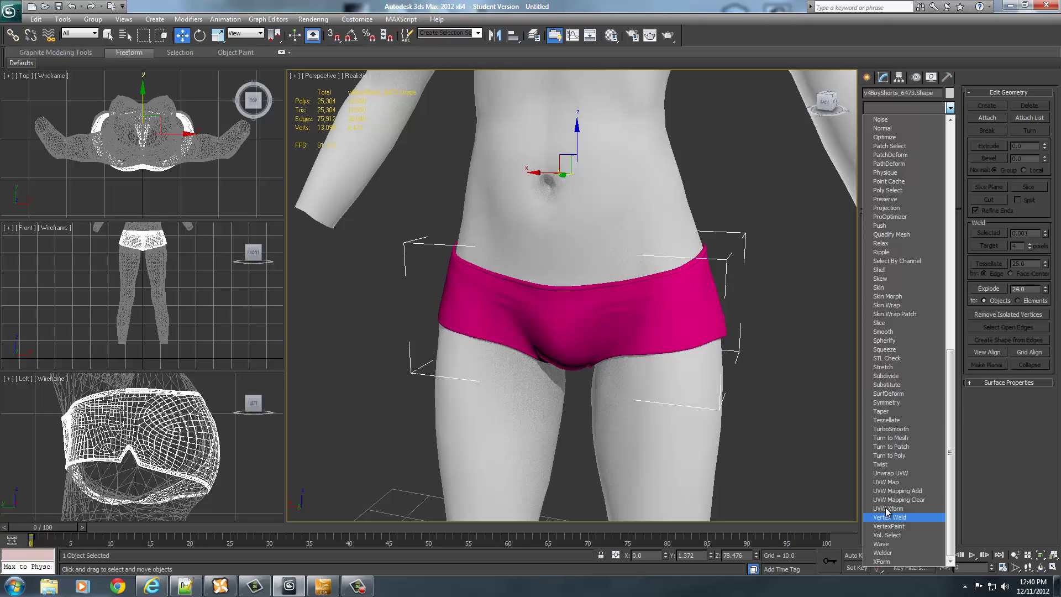
pyautogui.click(884, 341)
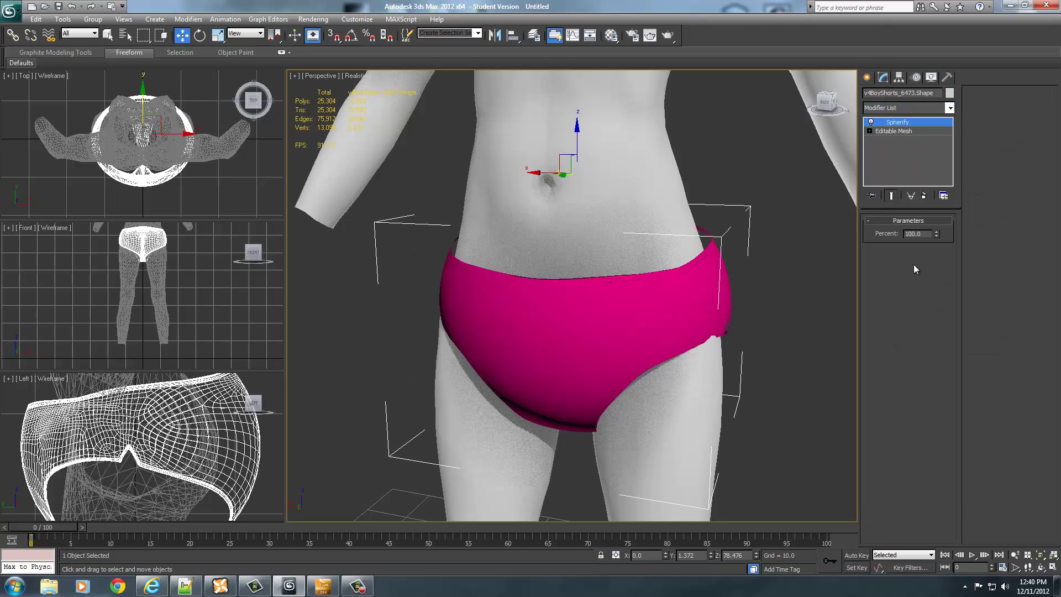
pyautogui.click(924, 196)
# Add a Smooth modifier to the boy shorts
pyautogui.click(950, 108)
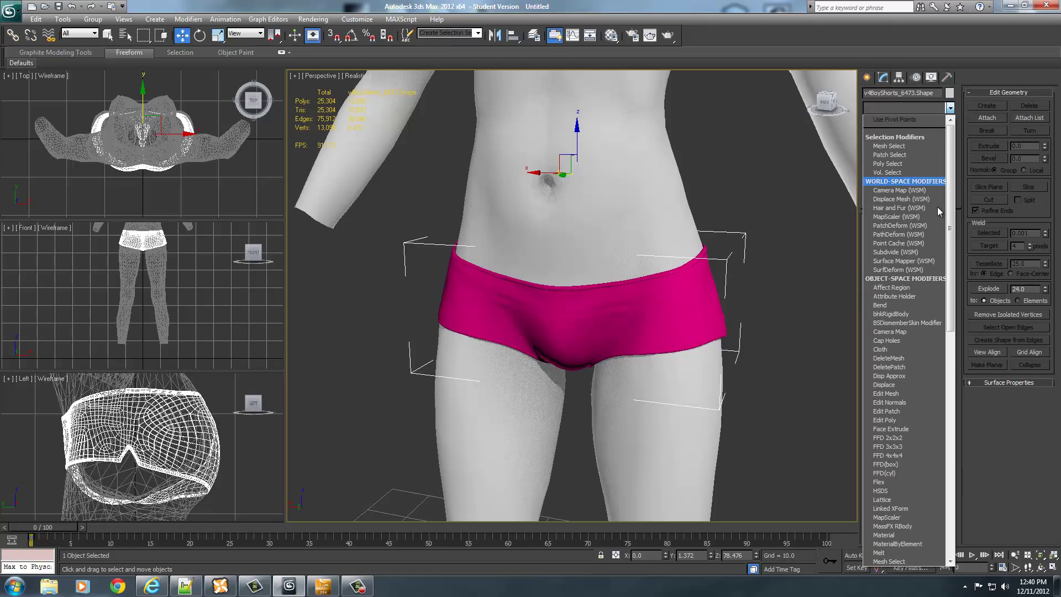
pyautogui.scroll(-2, 937, 206)
pyautogui.scroll(-9, 910, 381)
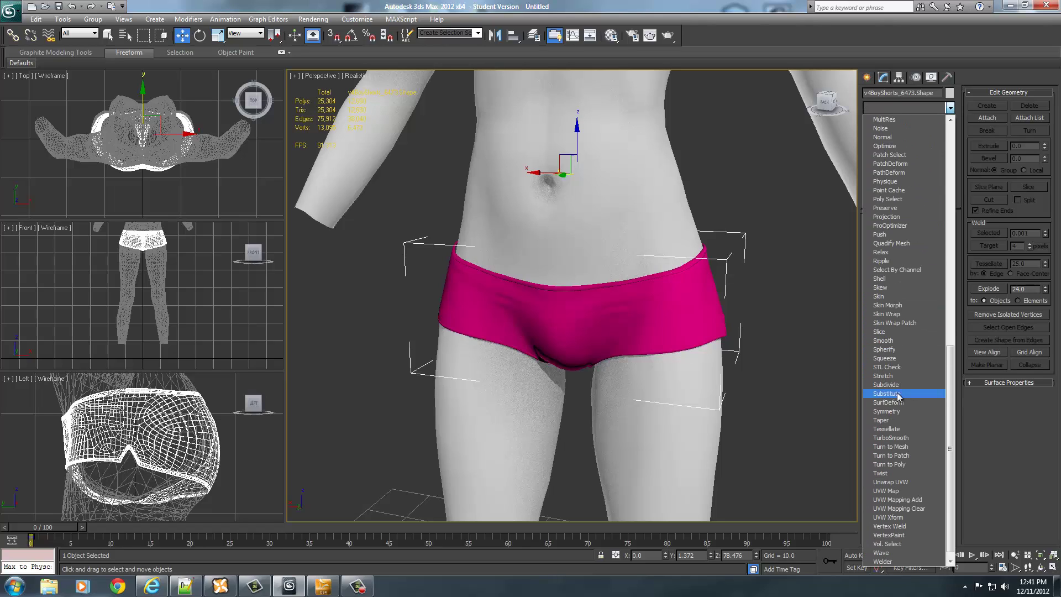
pyautogui.click(884, 341)
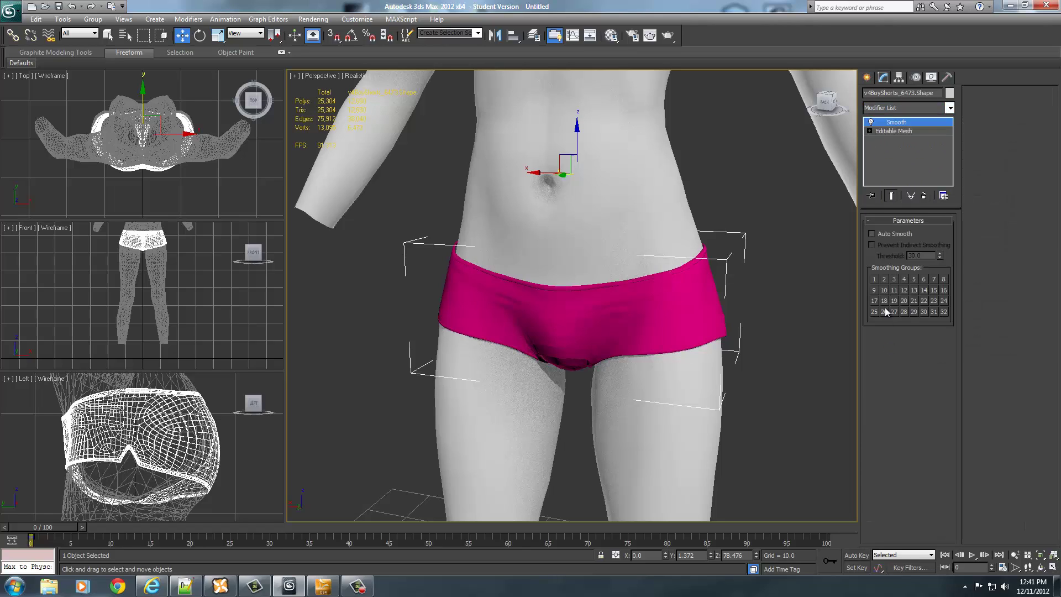
# Add a Skin Wrap modifier to the boy shorts and unfreeze all objects in the scene
pyautogui.click(950, 108)
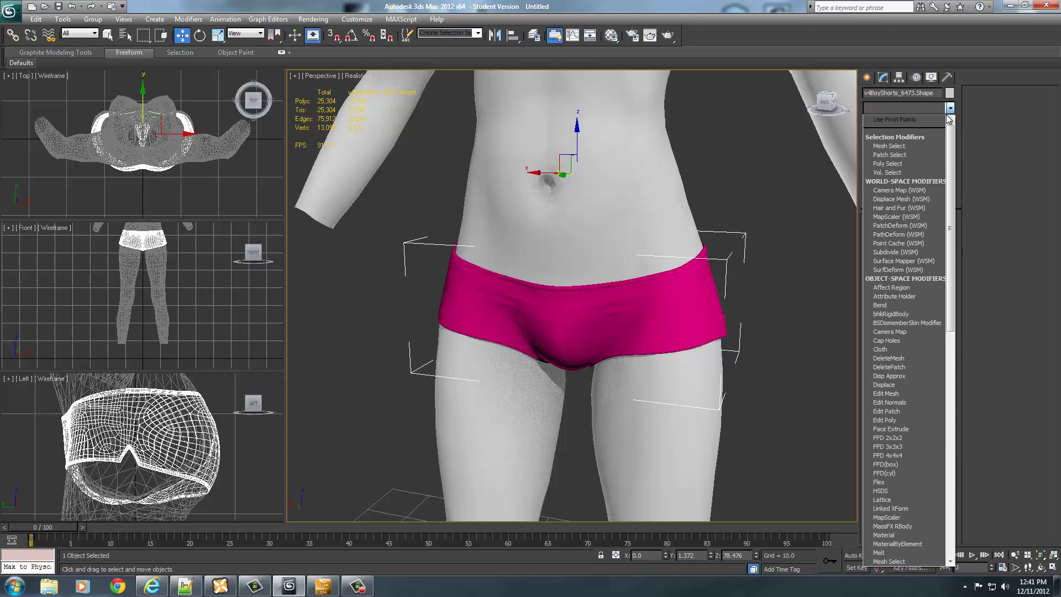
pyautogui.scroll(-10, 923, 323)
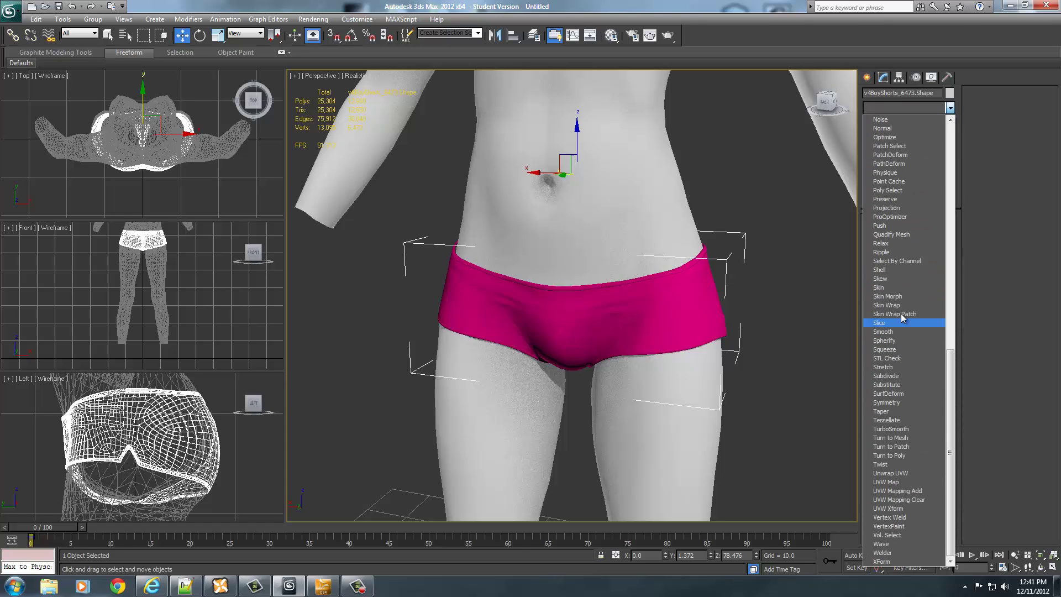
pyautogui.click(896, 307)
pyautogui.rightClick(797, 335)
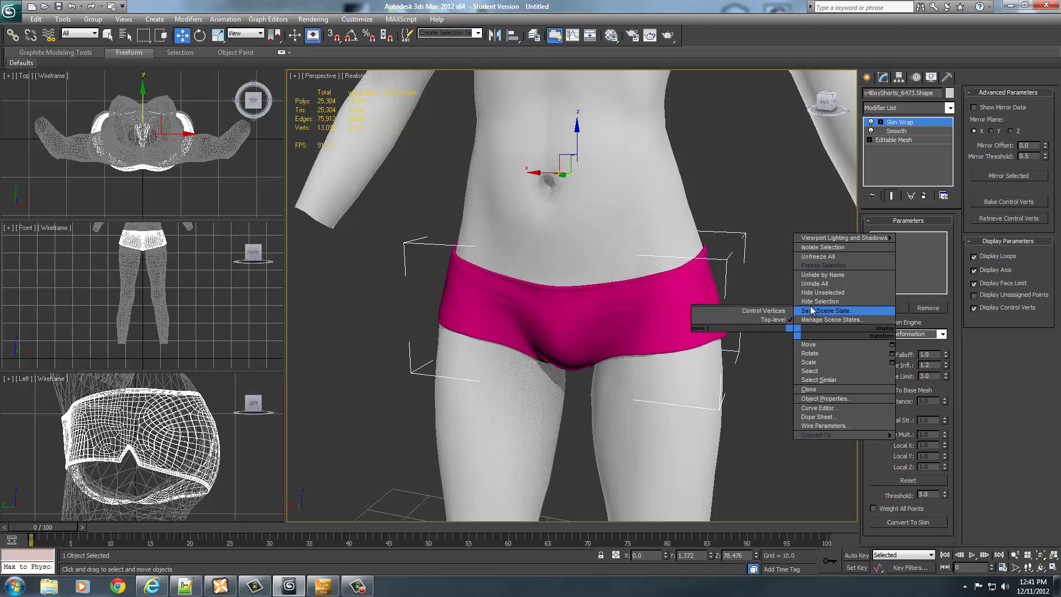
pyautogui.click(818, 260)
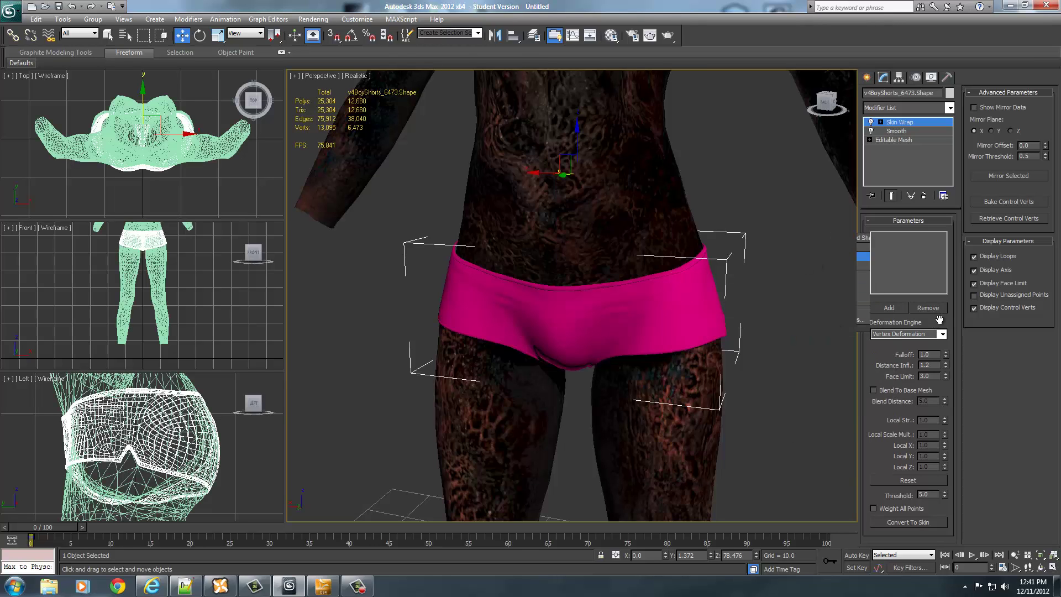
# Set Skin Wrap to Face Deformation with Weight All Points enabled and add the SLIM PUSHUPNW3 body as its control object
pyautogui.click(910, 334)
pyautogui.click(906, 344)
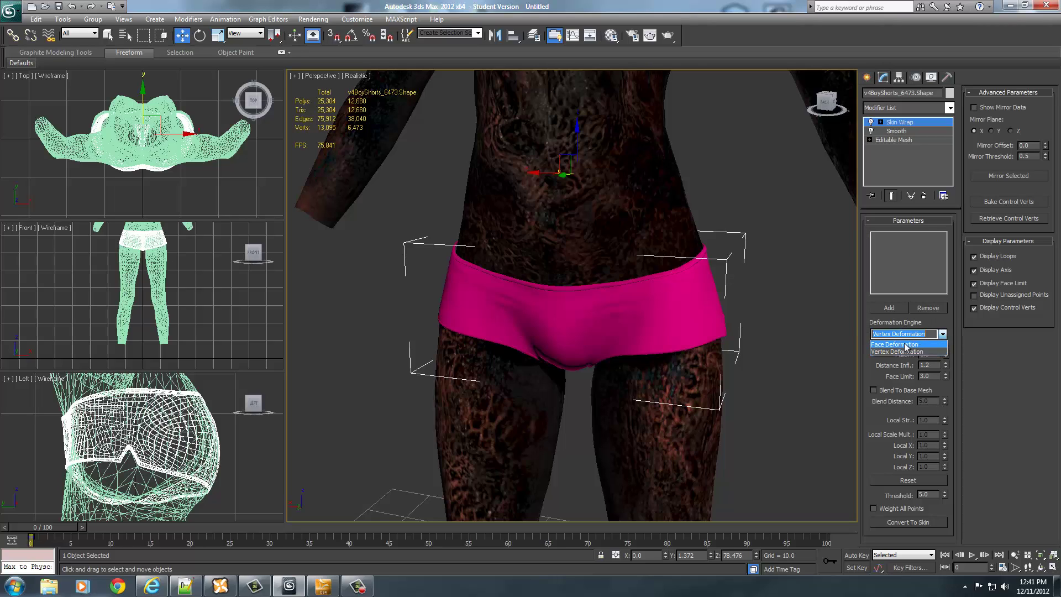
pyautogui.click(873, 507)
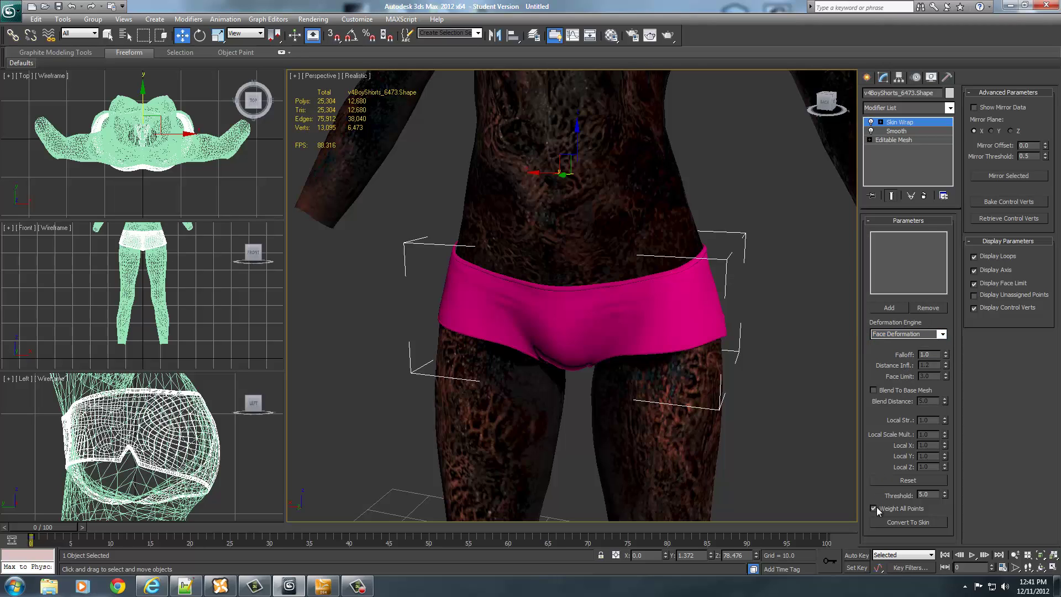
pyautogui.click(894, 309)
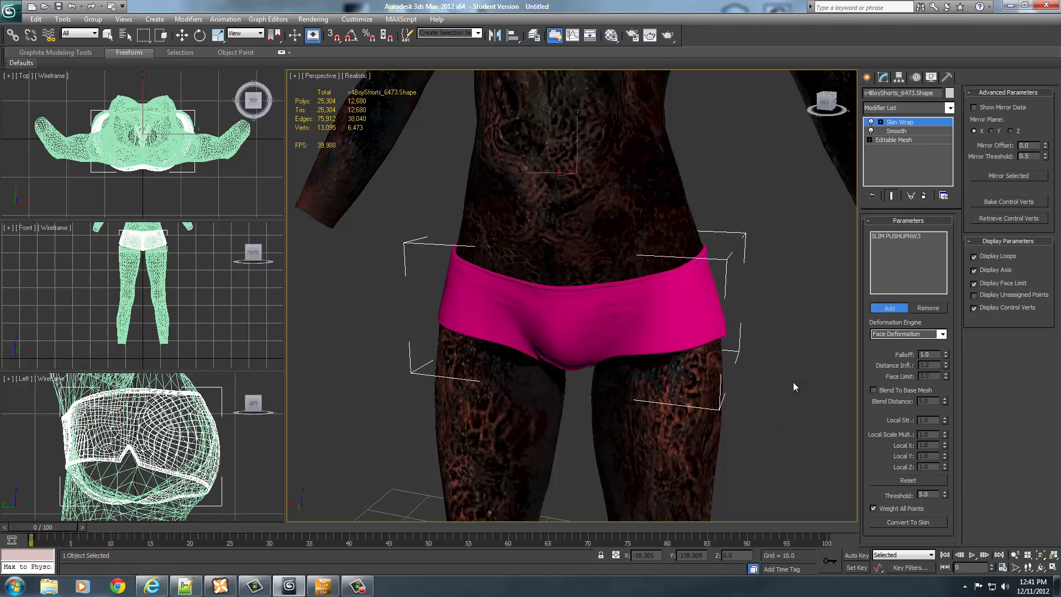
pyautogui.press('w')
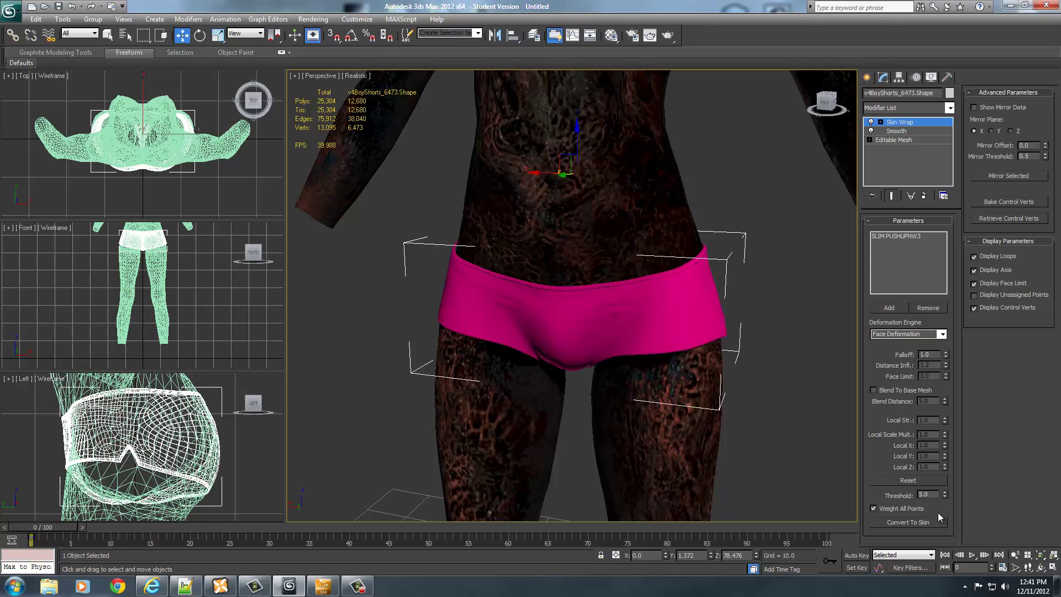
# Convert the Skin Wrap to a Skin modifier and delete the Skin Wrap from the shorts' modifier stack
pyautogui.click(917, 522)
pyautogui.rightClick(782, 303)
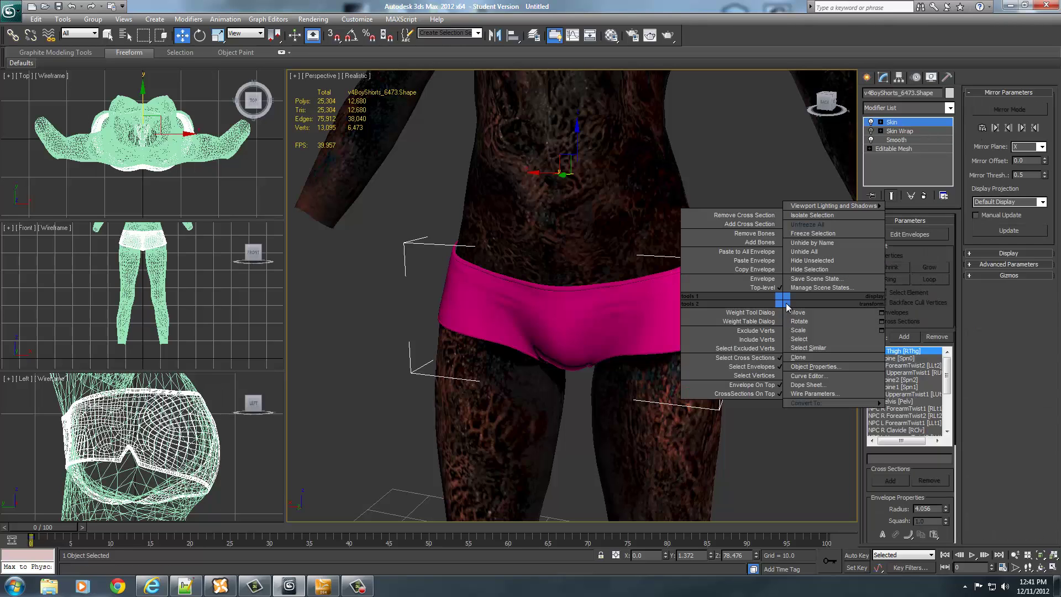
pyautogui.click(801, 339)
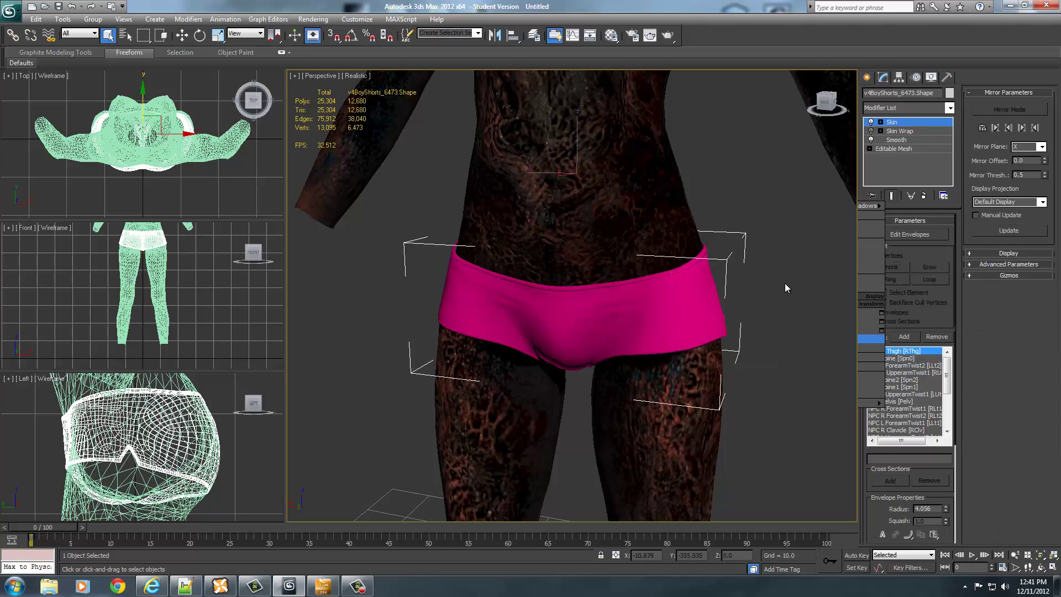
pyautogui.rightClick(904, 132)
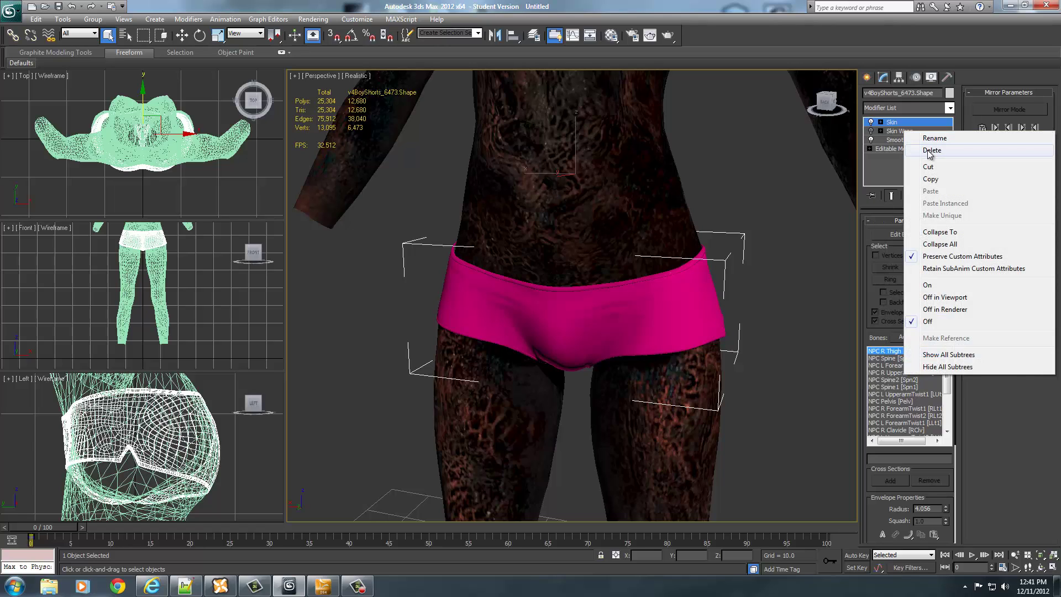
pyautogui.click(931, 150)
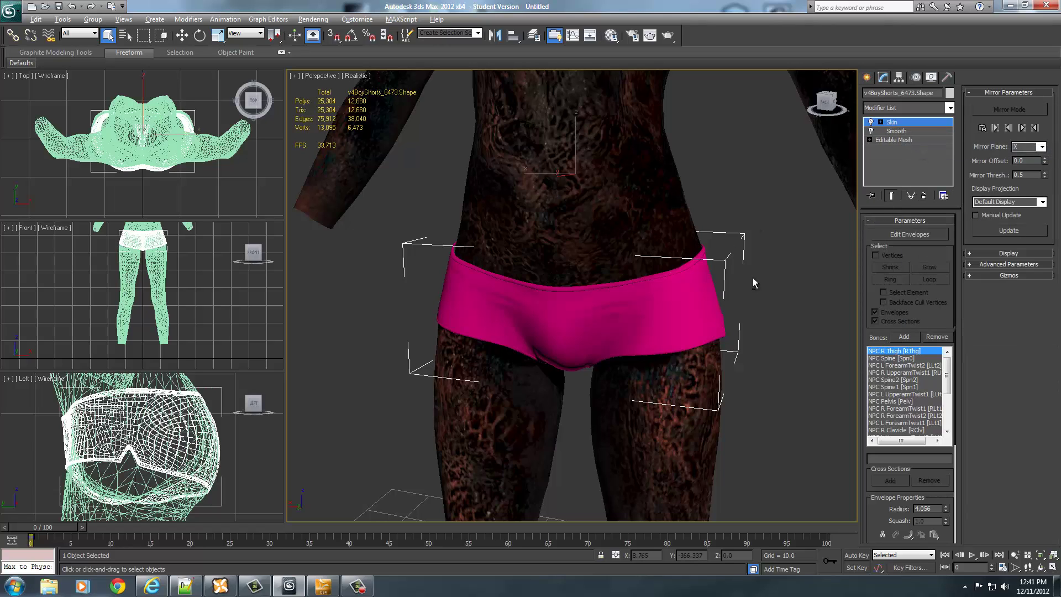
# Examine the skinned shorts on the body and locate the BSDismemberSkin Modifier among the available modifiers
pyautogui.scroll(-6, 753, 277)
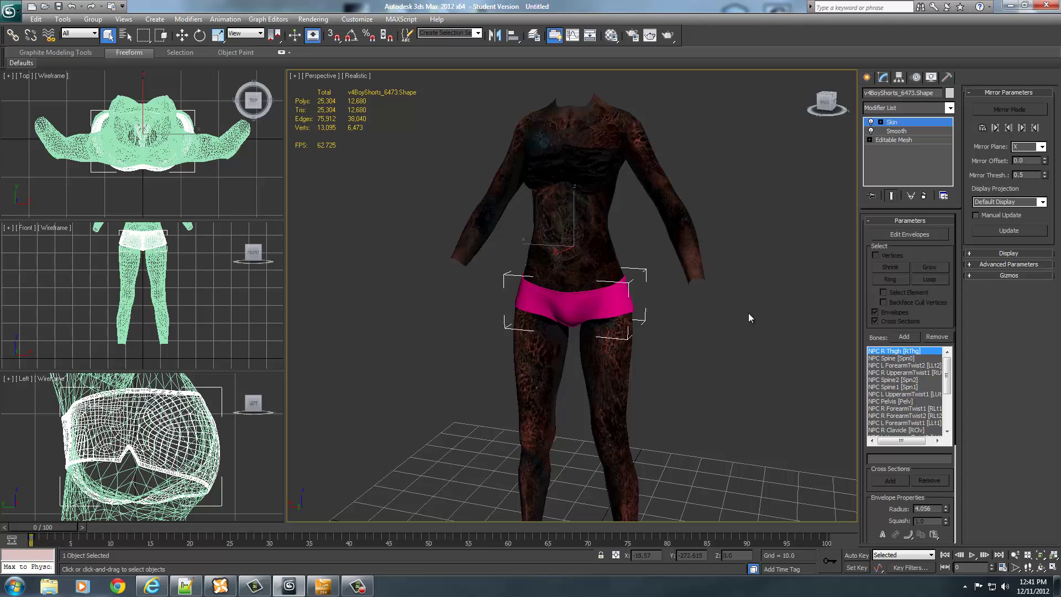
pyautogui.moveTo(749, 317)
pyautogui.keyDown('alt'); pyautogui.mouseDown(button='middle')
pyautogui.moveTo(603, 307)
pyautogui.moveTo(766, 319)
pyautogui.mouseUp(button='middle'); pyautogui.keyUp('alt')
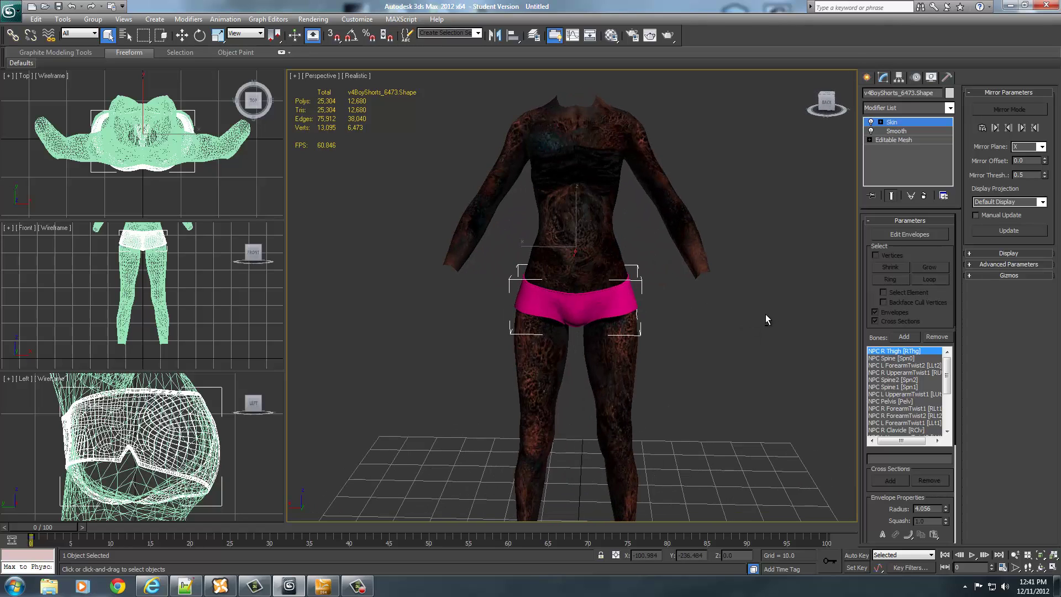
pyautogui.scroll(5, 764, 312)
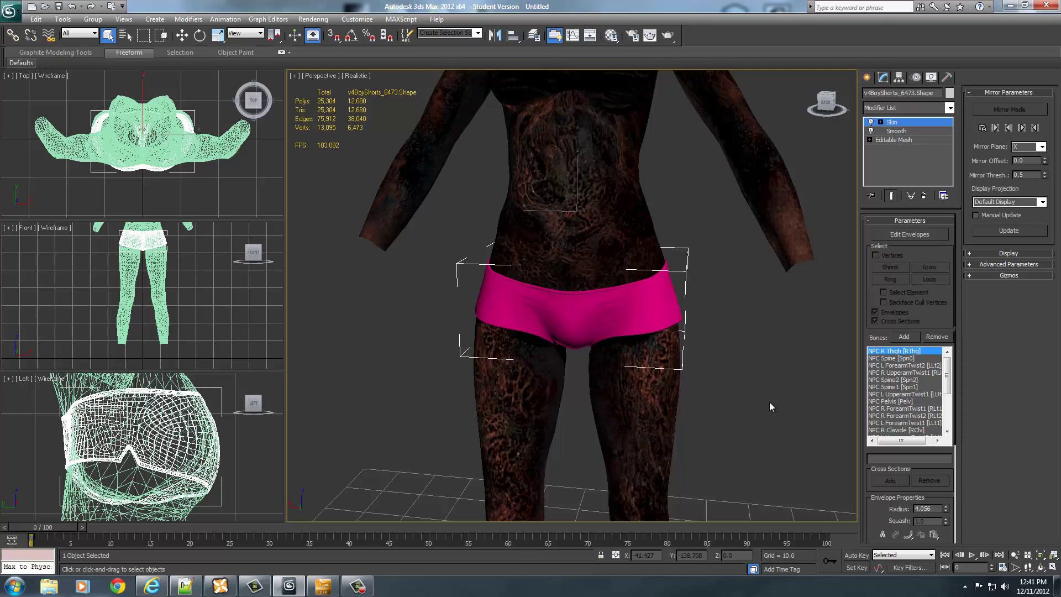
pyautogui.keyDown('alt'); pyautogui.moveTo(769, 402); pyautogui.dragTo(739, 411, button='middle'); pyautogui.keyUp('alt')
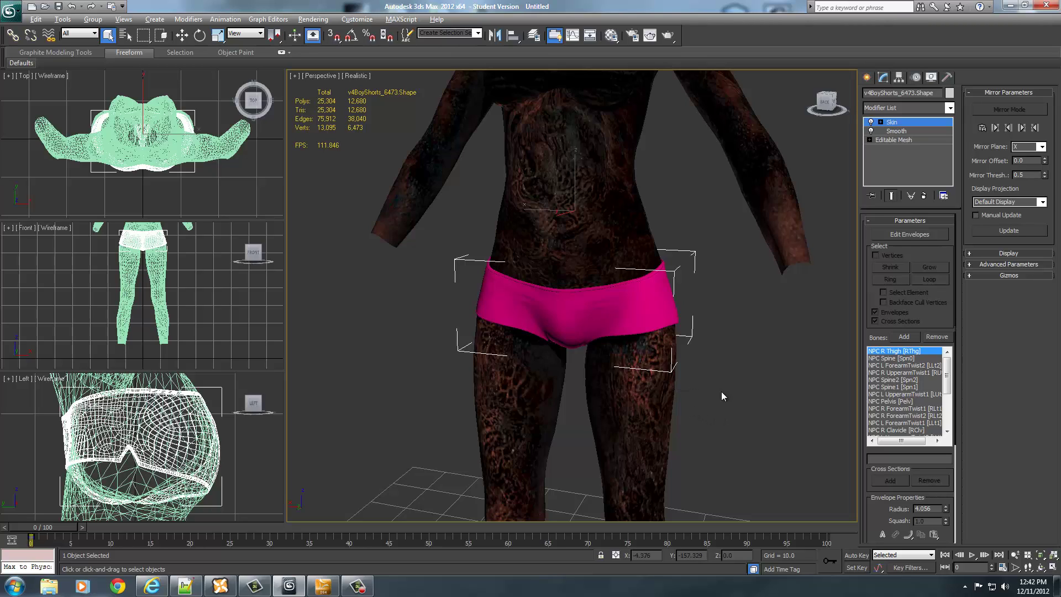
pyautogui.moveTo(721, 391)
pyautogui.keyDown('alt'); pyautogui.mouseDown(button='middle')
pyautogui.moveTo(800, 385)
pyautogui.moveTo(684, 386)
pyautogui.moveTo(727, 394)
pyautogui.mouseUp(button='middle'); pyautogui.keyUp('alt')
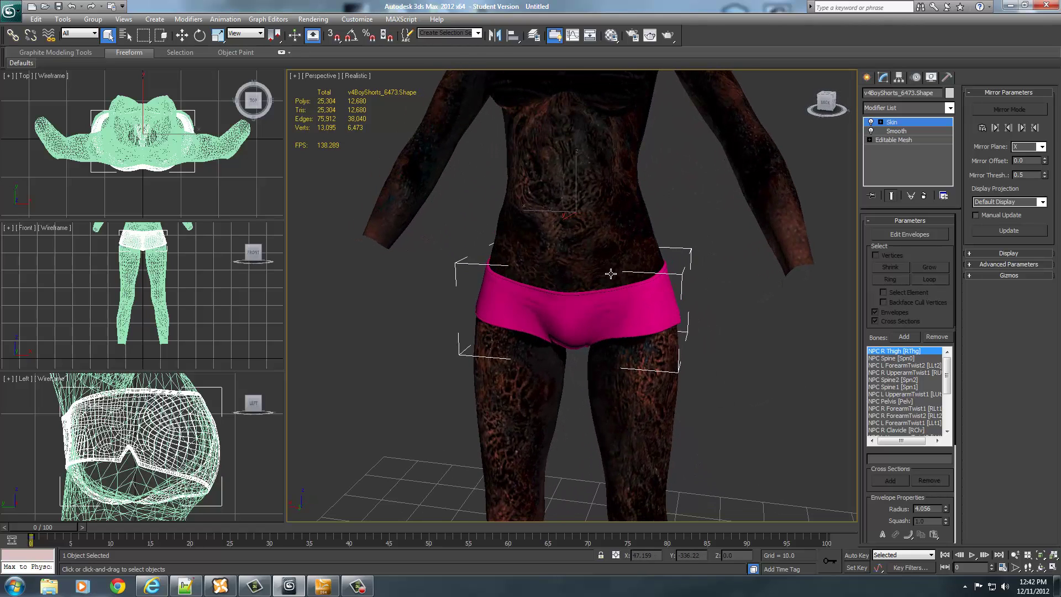
pyautogui.click(950, 108)
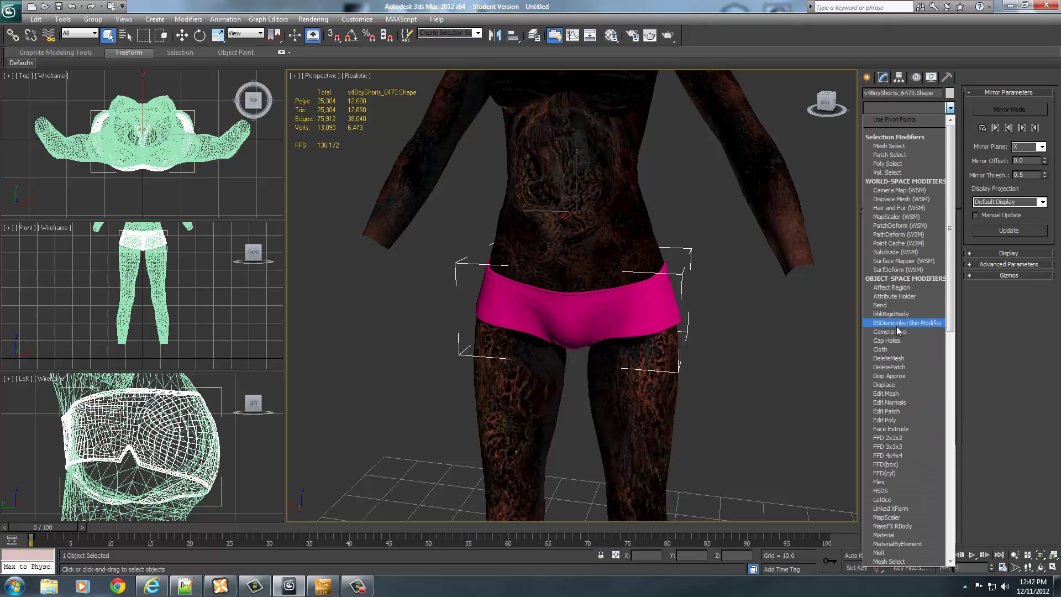
pyautogui.click(811, 414)
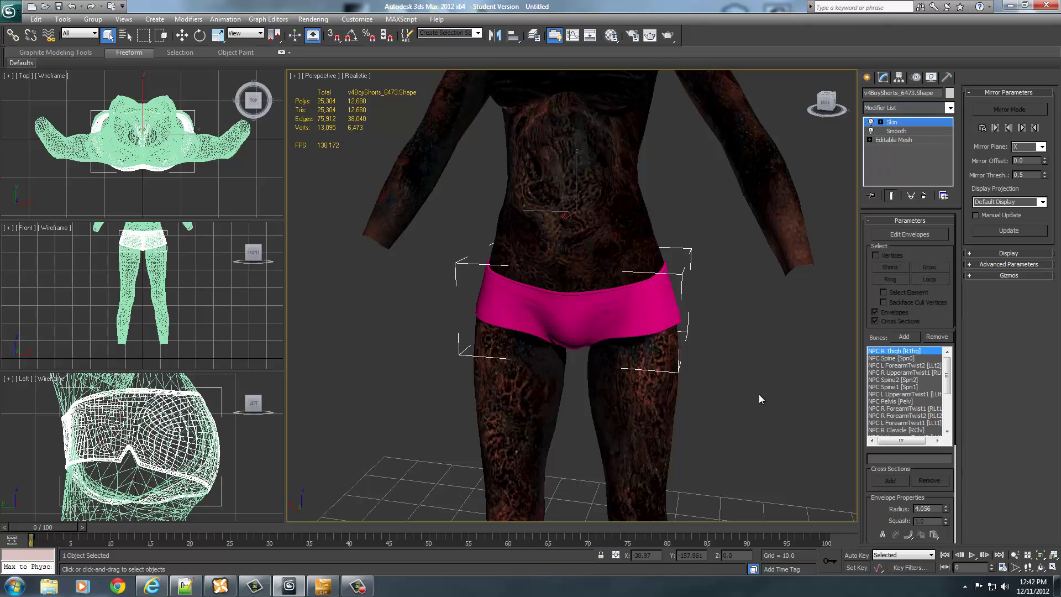
# Unhide all objects in the scene and hide the SLIM PUSHUPNW3 body
pyautogui.click(583, 209)
pyautogui.rightClick(583, 210)
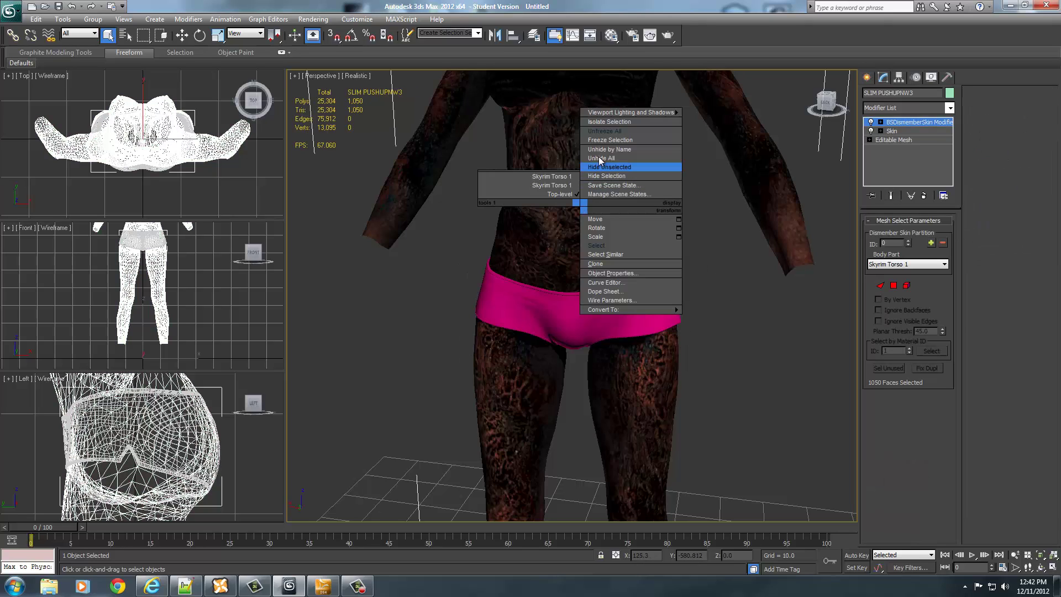
pyautogui.click(604, 177)
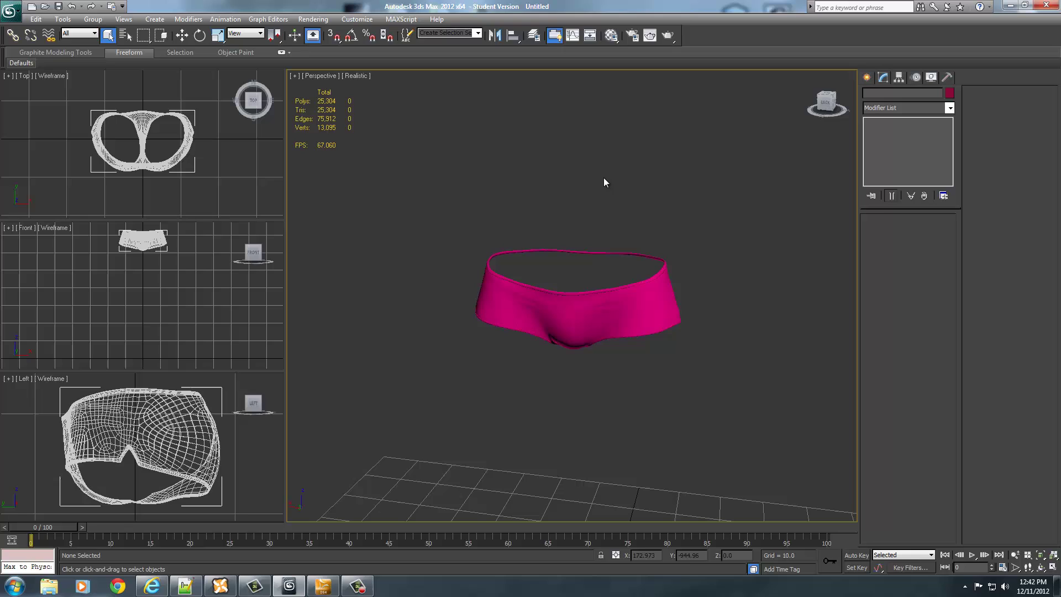
pyautogui.rightClick(725, 291)
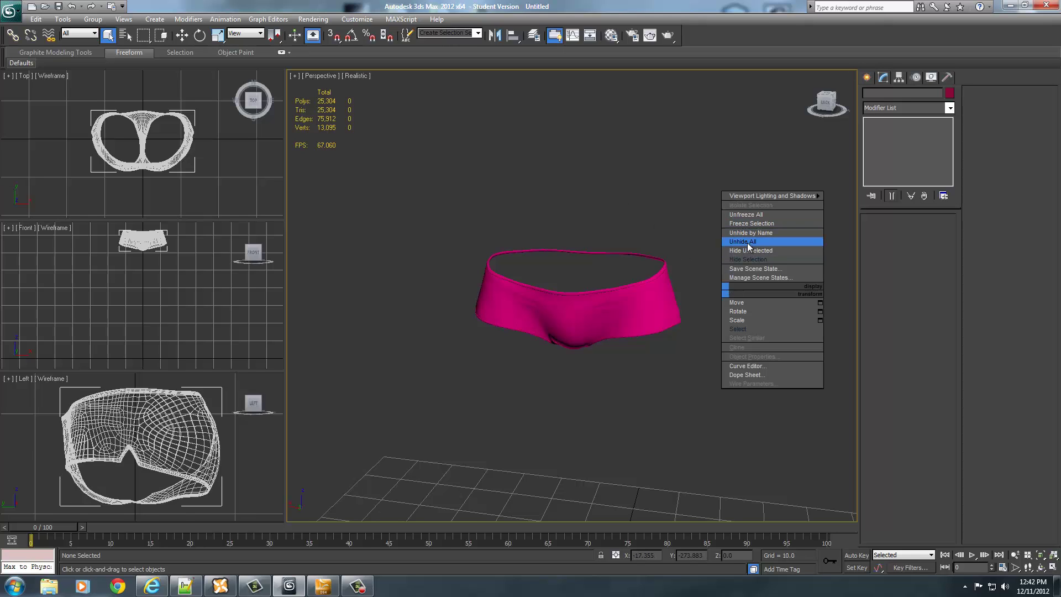
pyautogui.click(747, 243)
pyautogui.click(582, 212)
pyautogui.rightClick(582, 210)
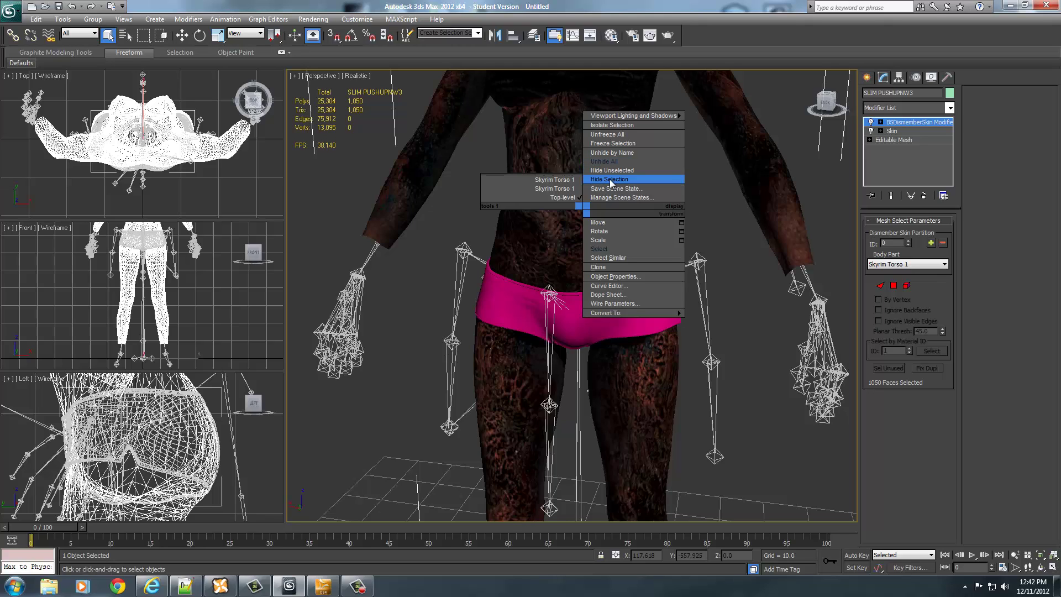
pyautogui.click(608, 179)
# Import the Panties1_0 NIF file from the OoLaLa folder inside NightasyOoLaLa, using the Skyrim settings with Import Skeleton enabled
pyautogui.click(9, 12)
pyautogui.click(15, 156)
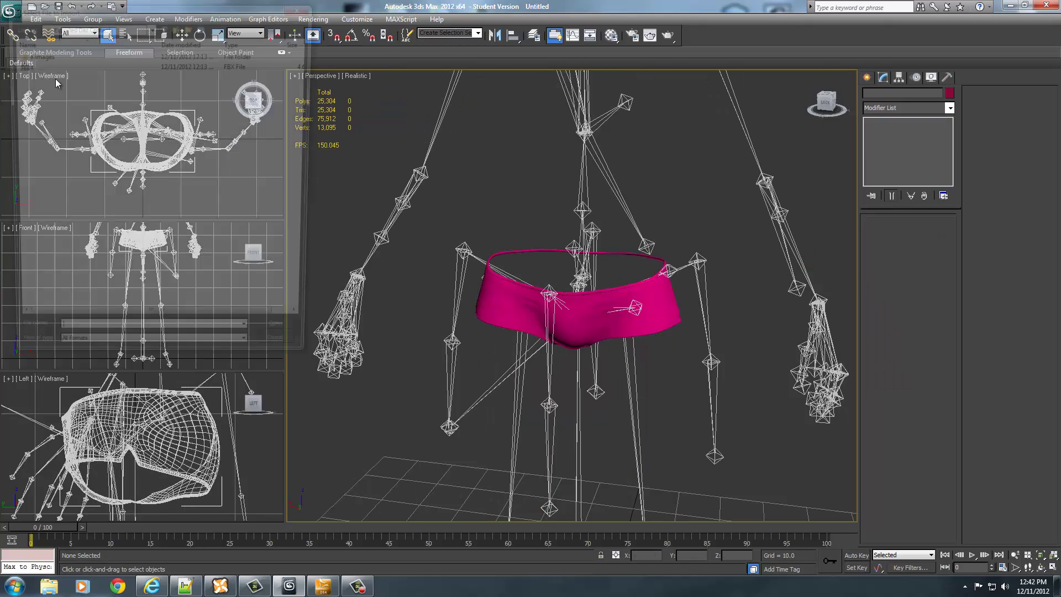
pyautogui.click(65, 27)
pyautogui.click(57, 46)
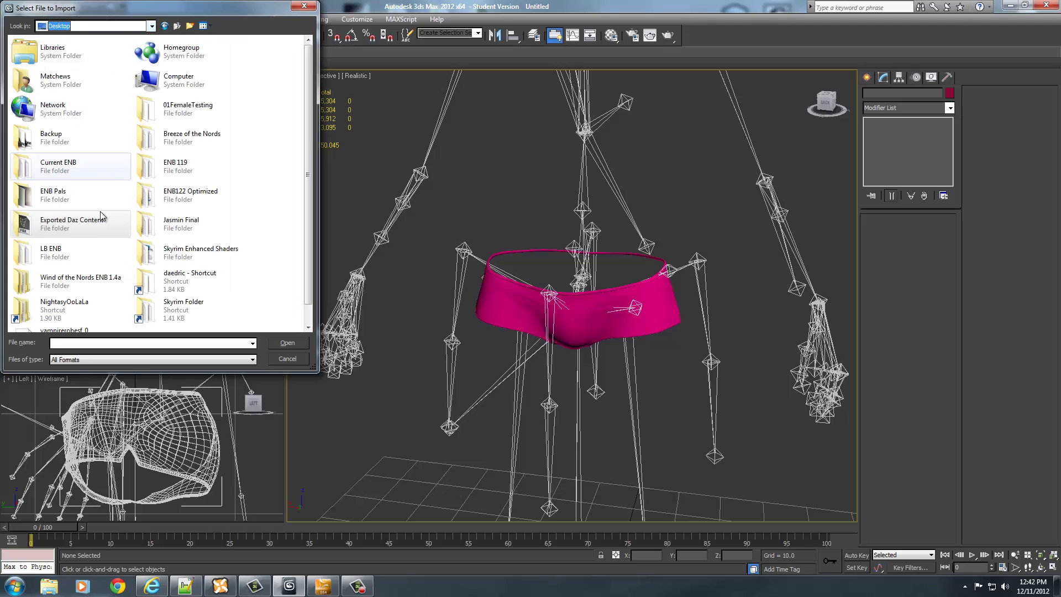
pyautogui.doubleClick(76, 308)
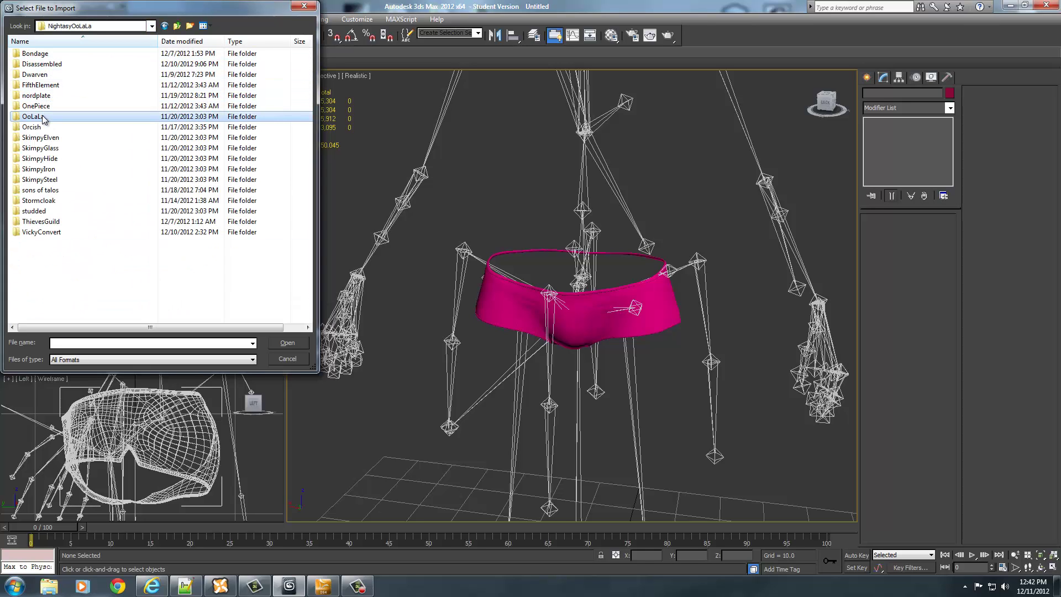
pyautogui.doubleClick(43, 117)
pyautogui.click(44, 233)
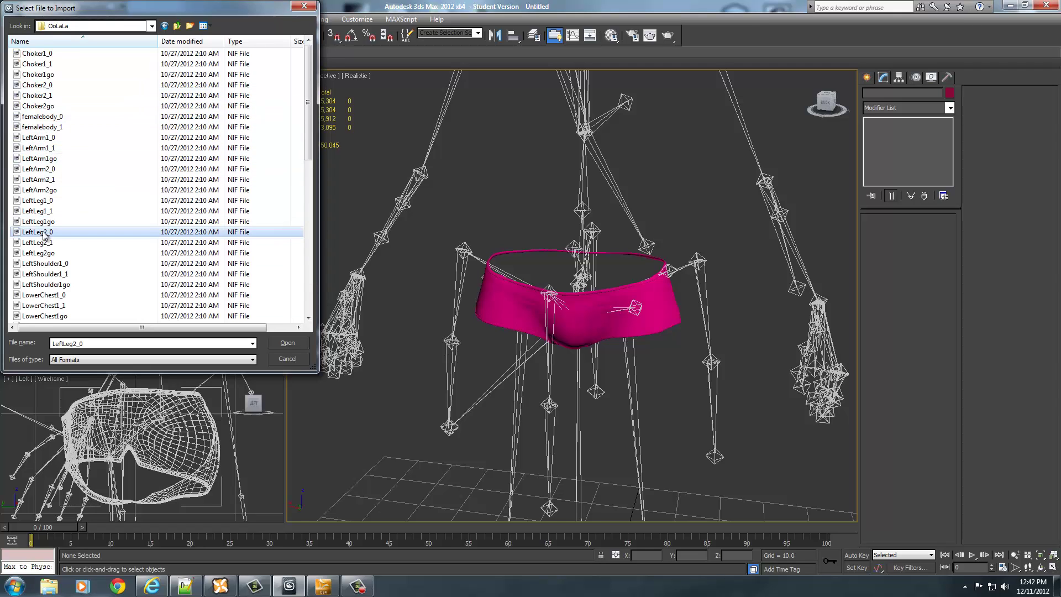
pyautogui.scroll(-8, 44, 234)
pyautogui.click(46, 127)
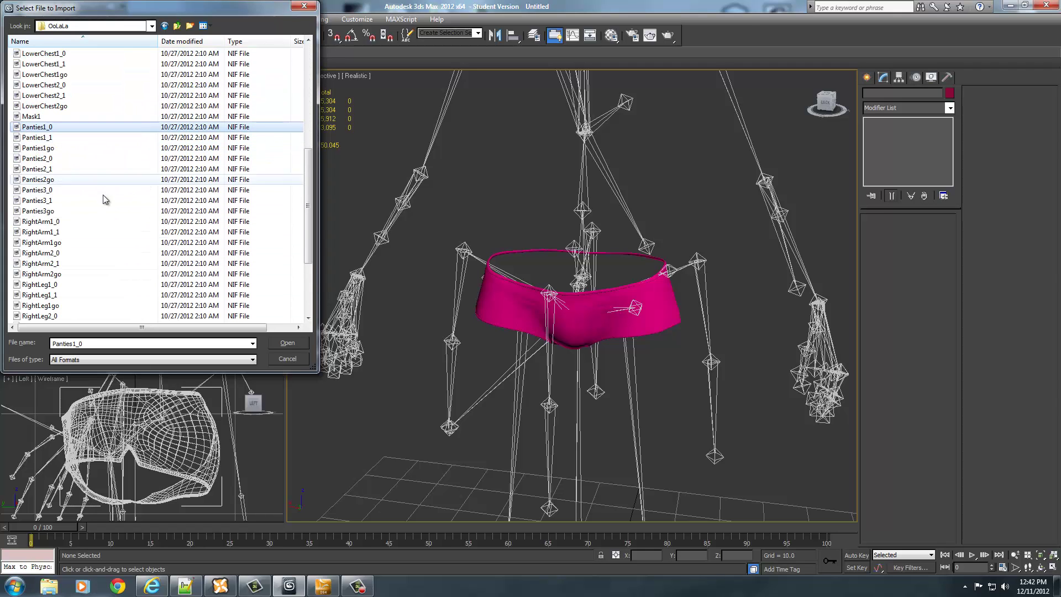
pyautogui.click(289, 343)
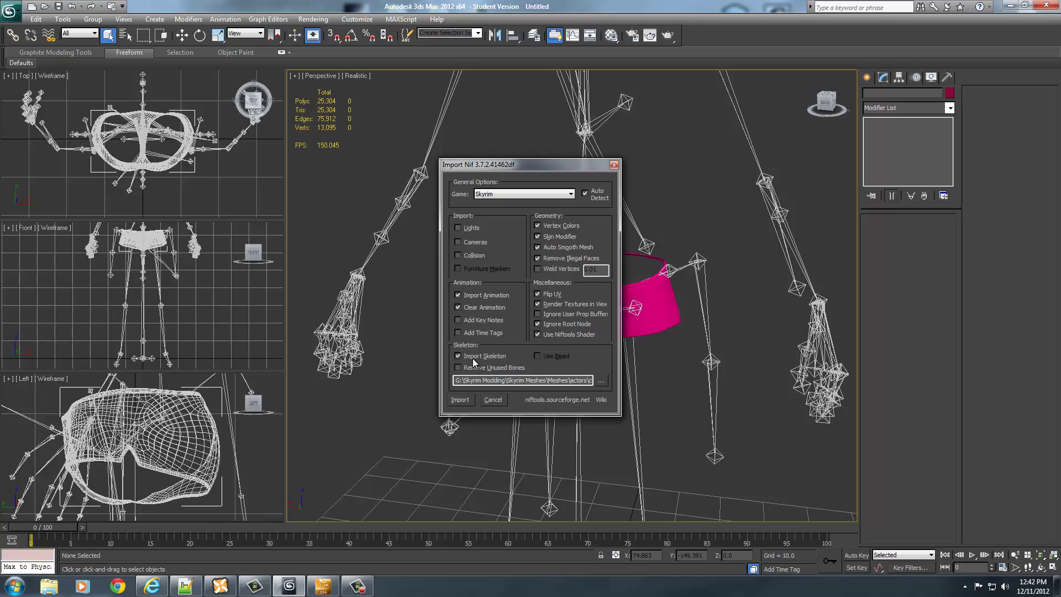
pyautogui.click(459, 399)
# Copy the BSDismemberSkin Modifier from the imported panties mesh and delete that mesh
pyautogui.rightClick(906, 123)
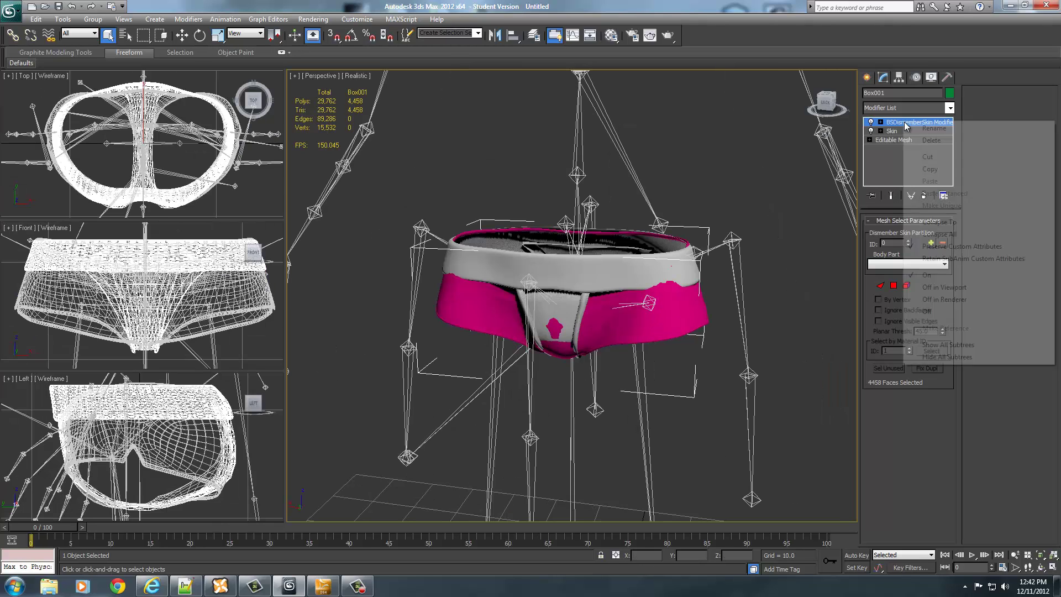
pyautogui.click(929, 169)
pyautogui.press('Delete')
# Paste the BSDismemberSkin Modifier above Skin on the boy shorts and select all of their faces for dismember partition 0
pyautogui.click(609, 307)
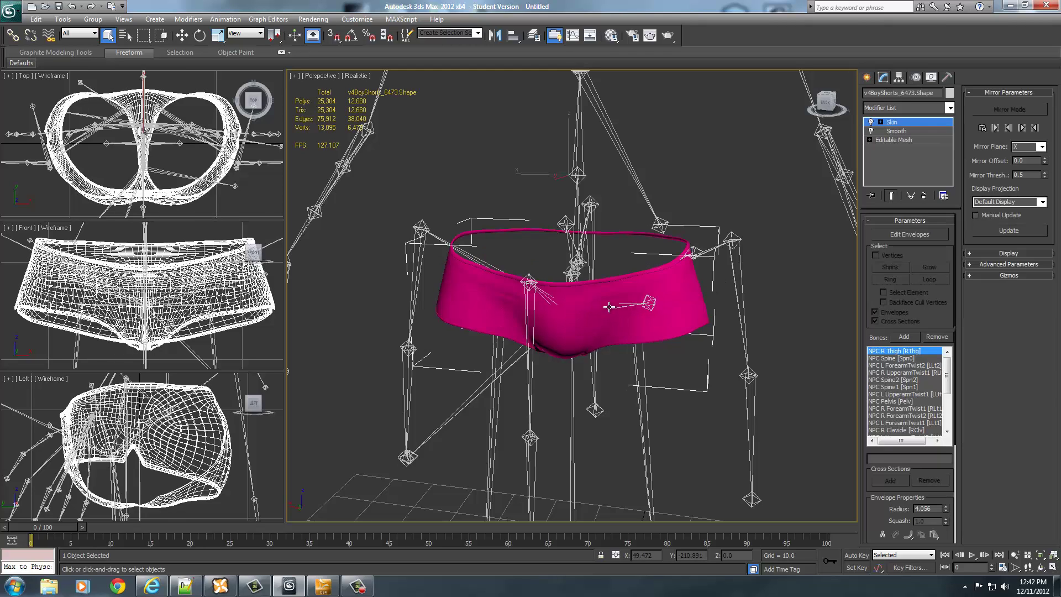
pyautogui.rightClick(903, 122)
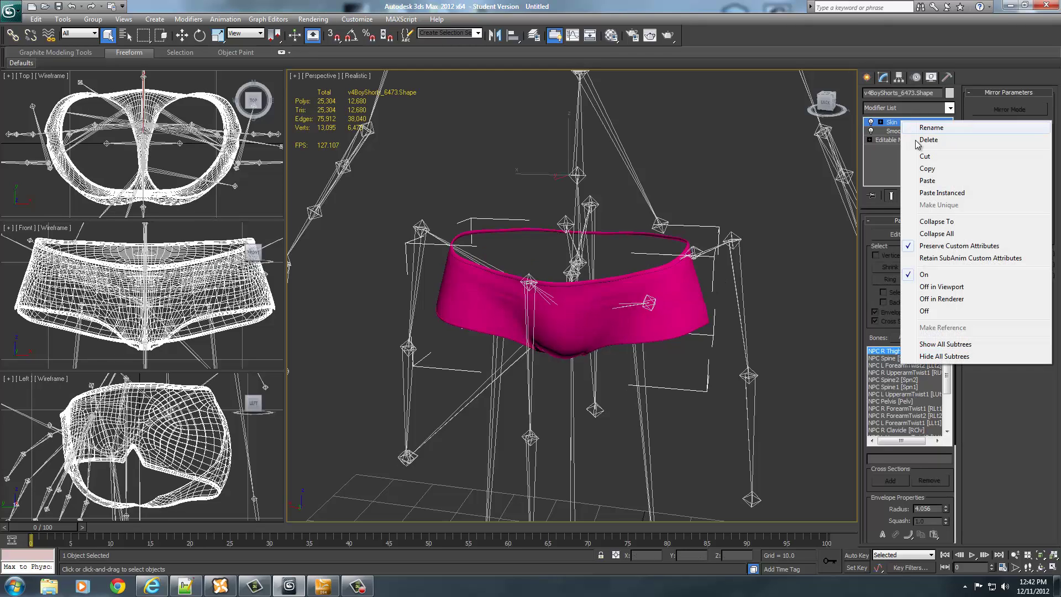
pyautogui.click(928, 181)
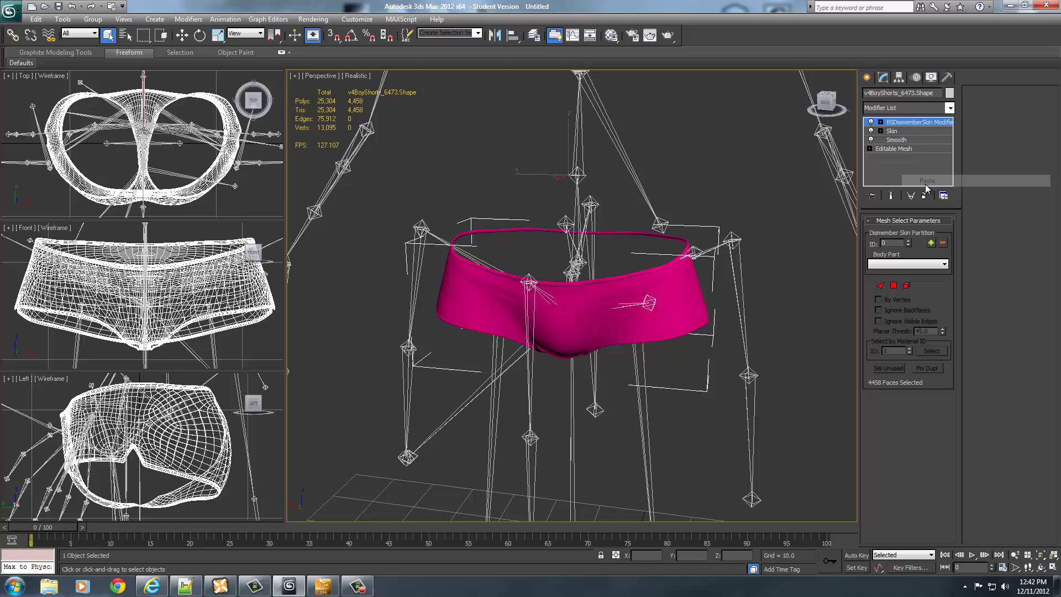
pyautogui.click(880, 285)
pyautogui.moveTo(342, 163); pyautogui.dragTo(876, 557)
pyautogui.click(880, 285)
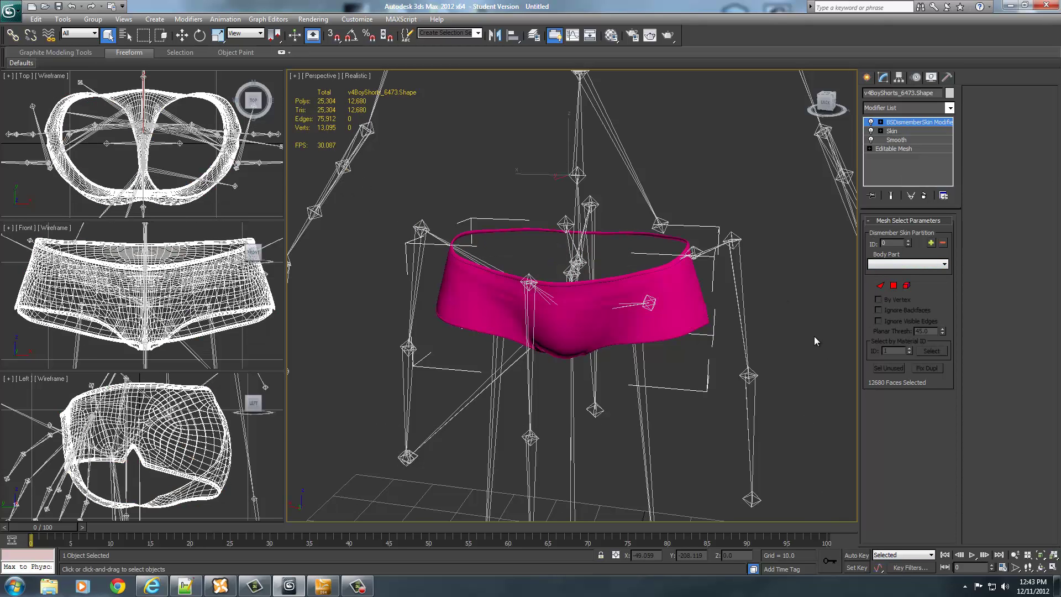
pyautogui.click(814, 337)
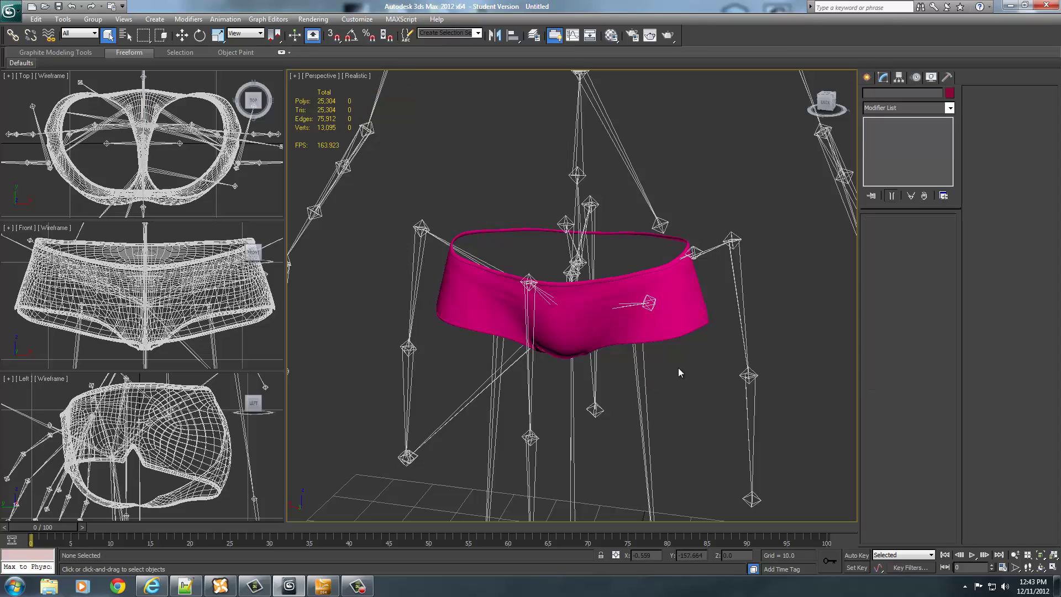
# Assign the grey 01 - Default material to the boy shorts and close the Material Editor
pyautogui.keyDown('alt'); pyautogui.moveTo(678, 367); pyautogui.dragTo(642, 376, button='middle'); pyautogui.keyUp('alt')
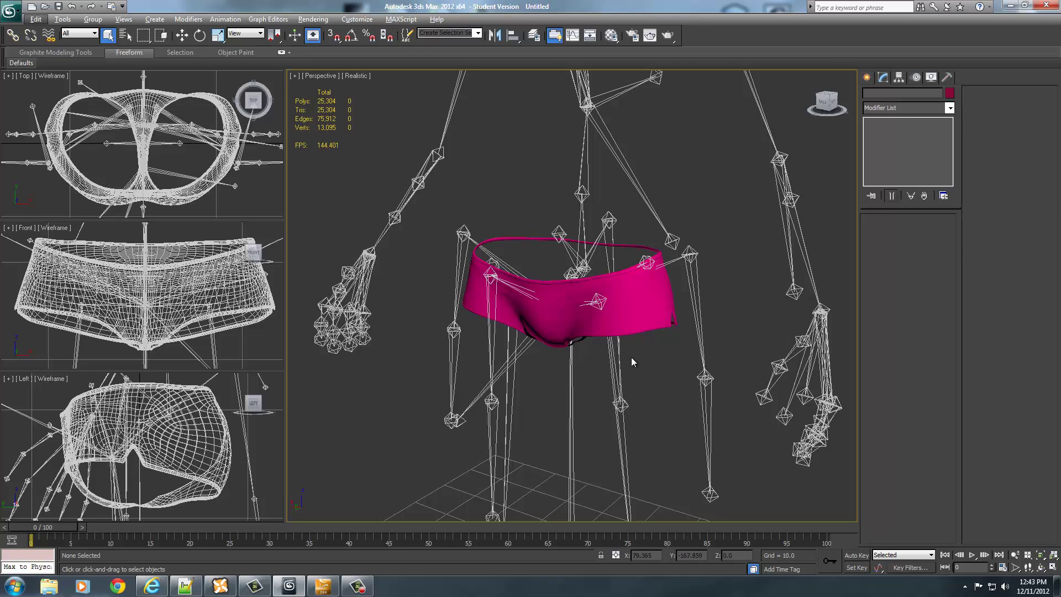
pyautogui.press('m')
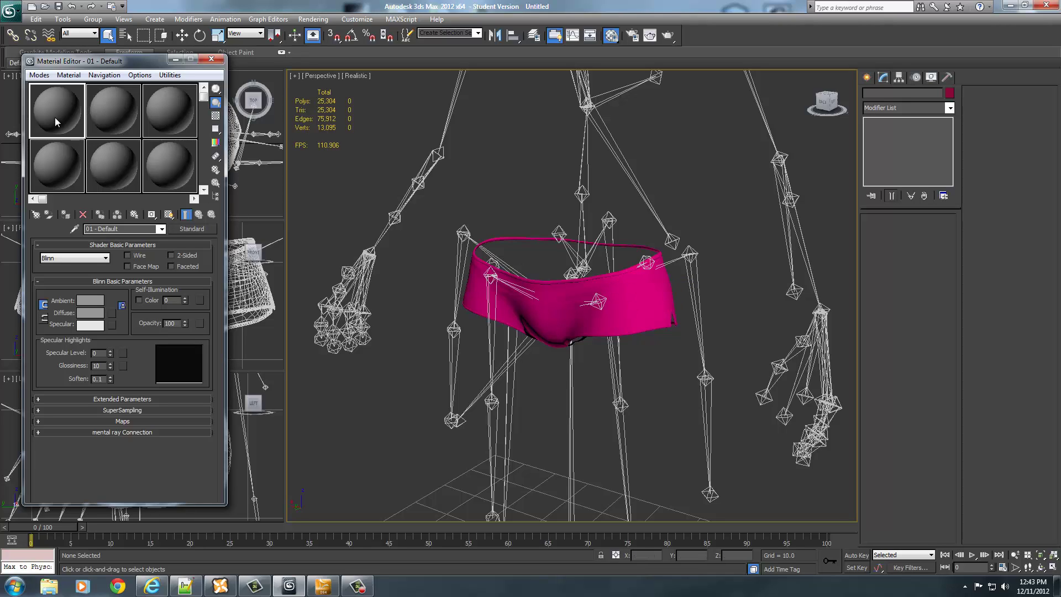
pyautogui.moveTo(55, 117); pyautogui.dragTo(635, 301)
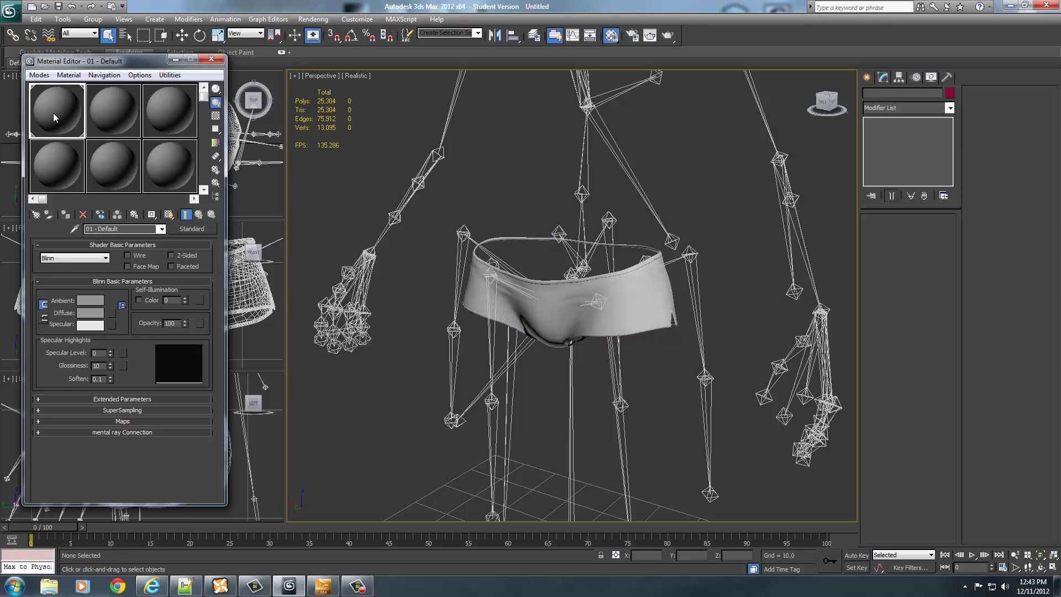
pyautogui.moveTo(53, 113)
pyautogui.mouseDown()
pyautogui.moveTo(91, 128)
pyautogui.moveTo(62, 120)
pyautogui.mouseUp()
pyautogui.moveTo(63, 121); pyautogui.dragTo(622, 300)
pyautogui.moveTo(826, 102); pyautogui.dragTo(689, 206)
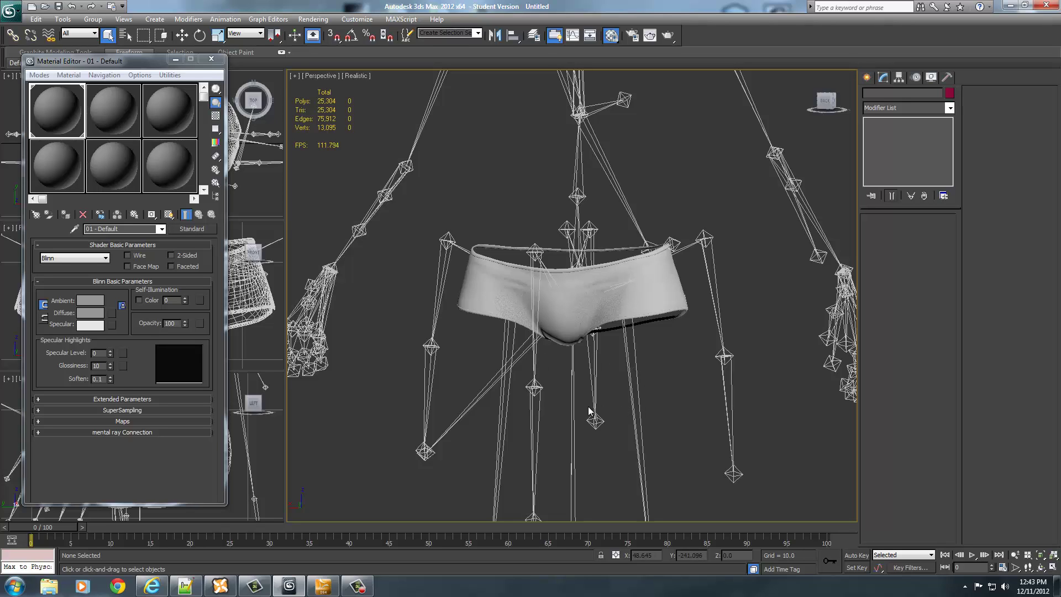
pyautogui.click(211, 59)
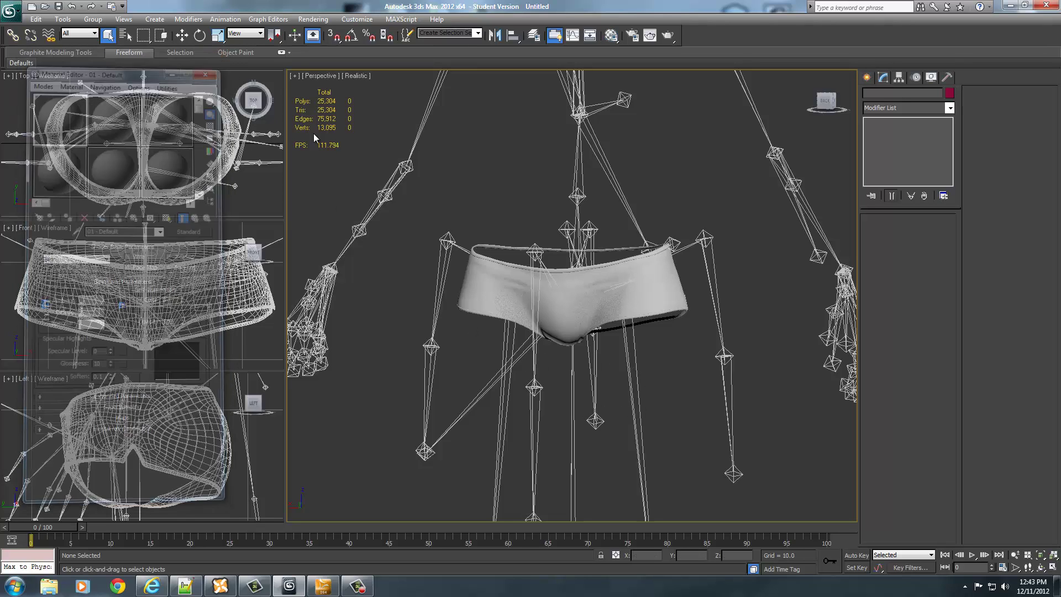
# Select the boy shorts mesh among the skeleton bones
pyautogui.click(633, 305)
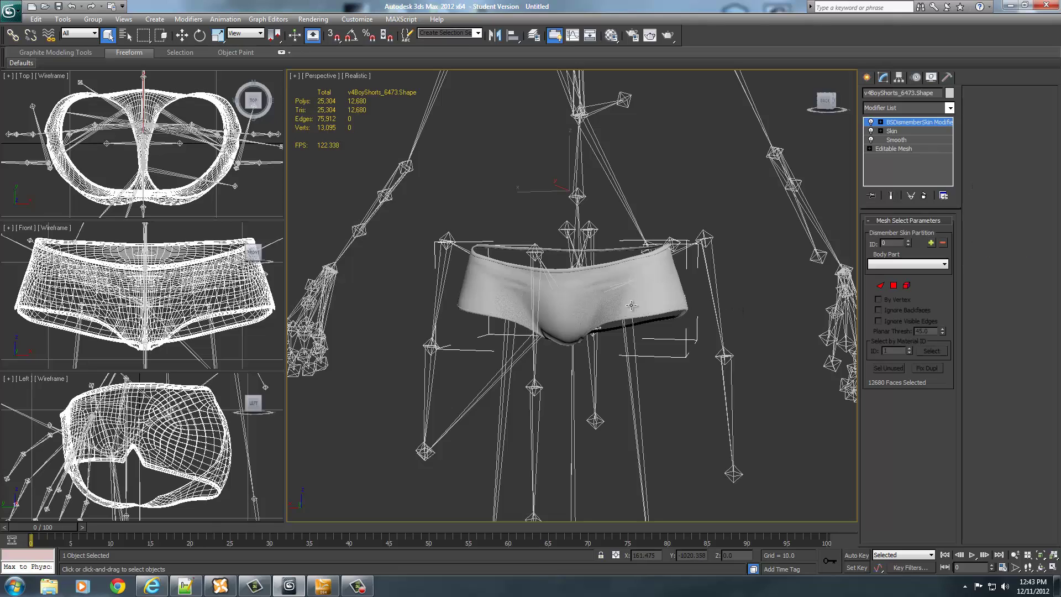
pyautogui.click(708, 403)
pyautogui.scroll(-3, 689, 340)
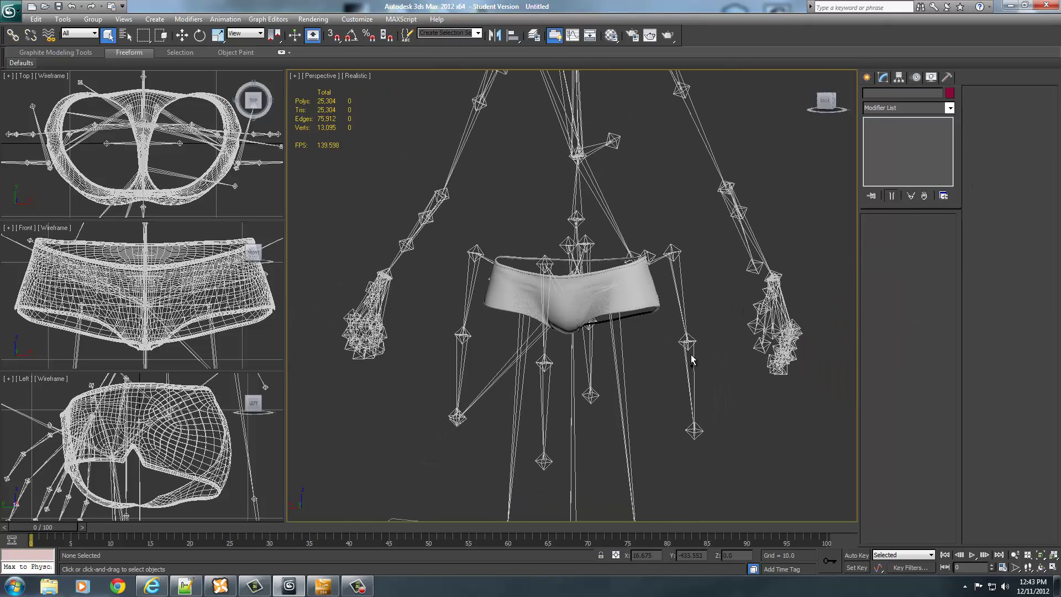
pyautogui.click(575, 303)
pyautogui.click(662, 369)
pyautogui.click(567, 310)
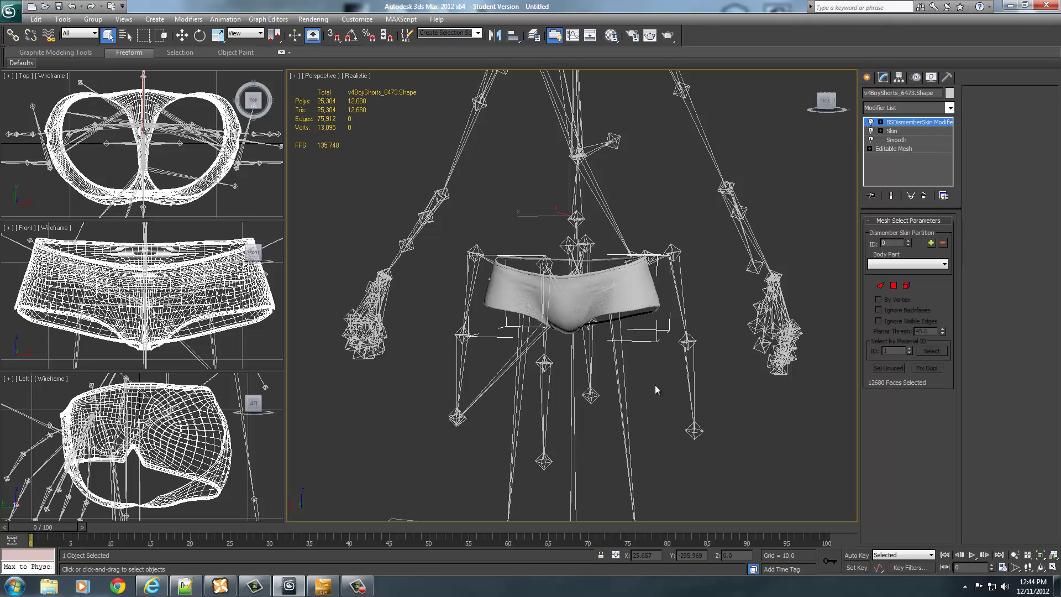